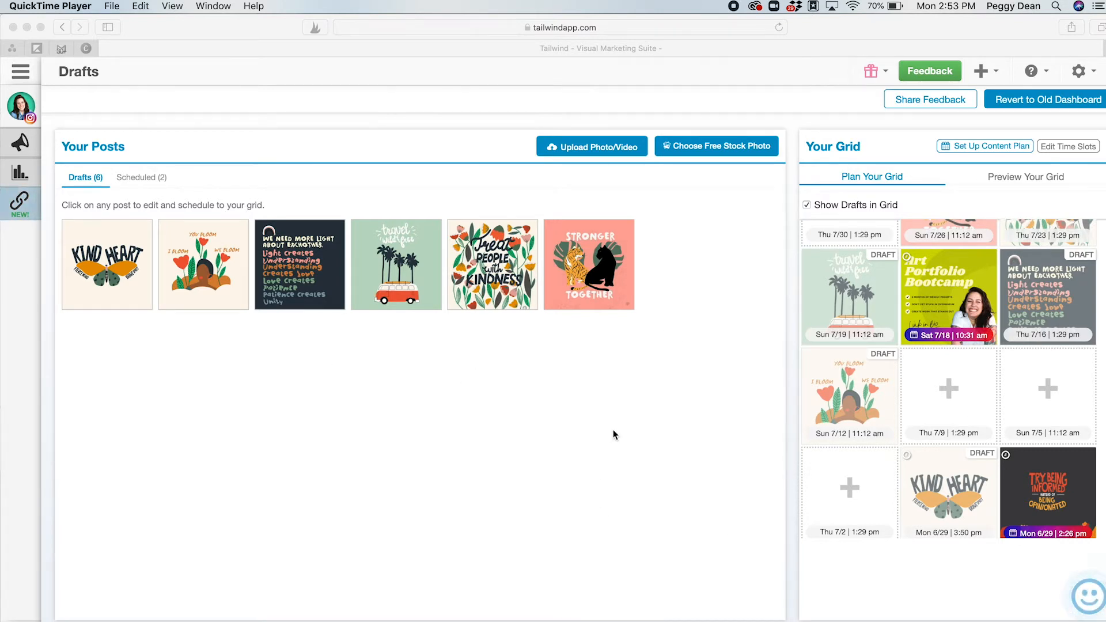
# - Look through the scheduled, draft and published posts in the grid, and check it with drafts hidden and shown
pyautogui.scroll(-1, 613, 433)
pyautogui.scroll(1, 613, 434)
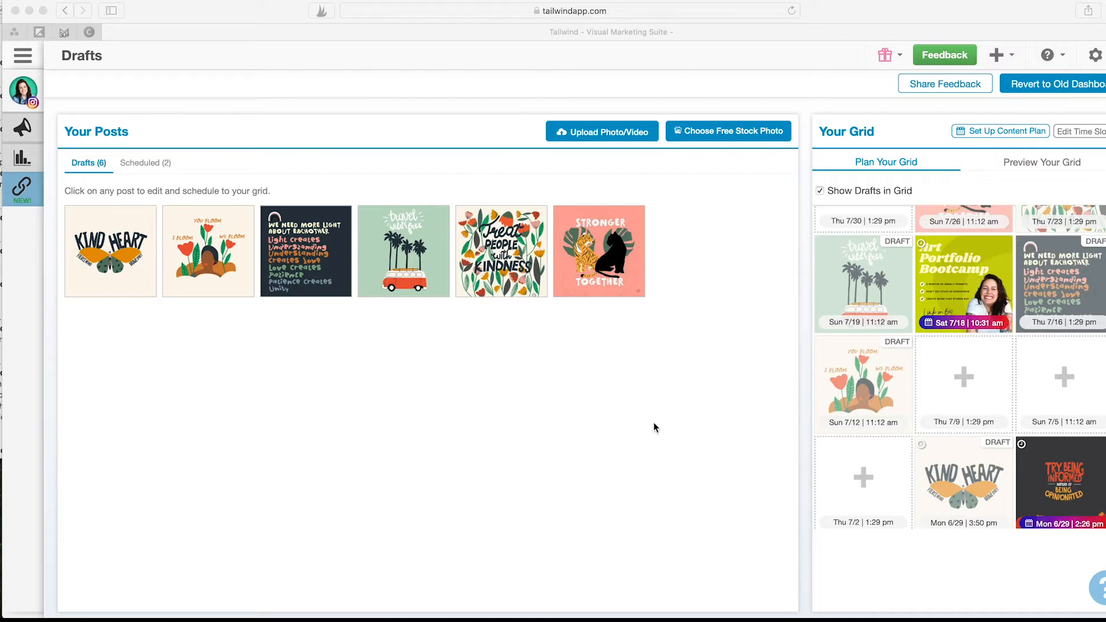
pyautogui.scroll(-2, 923, 285)
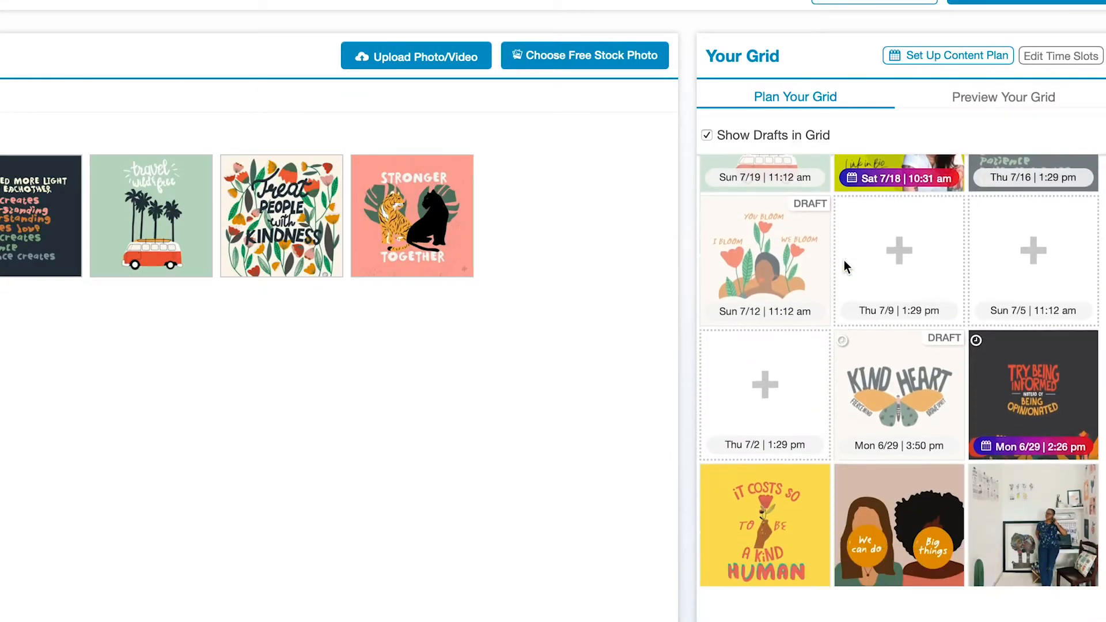
pyautogui.scroll(-2, 845, 261)
pyautogui.scroll(3, 845, 260)
pyautogui.scroll(-6, 845, 261)
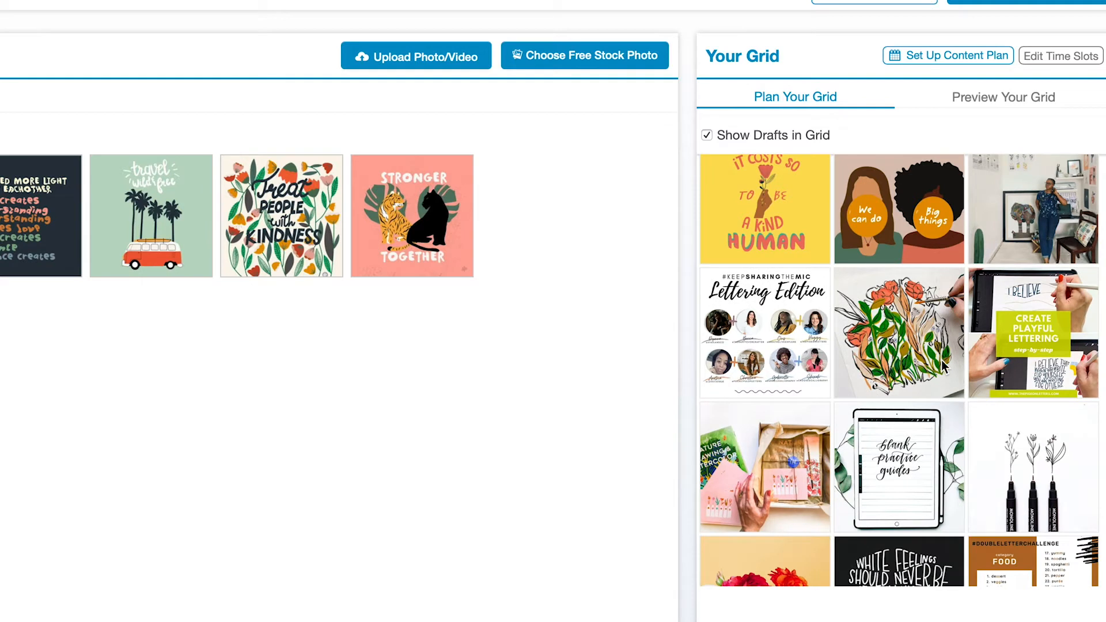
pyautogui.scroll(4, 916, 311)
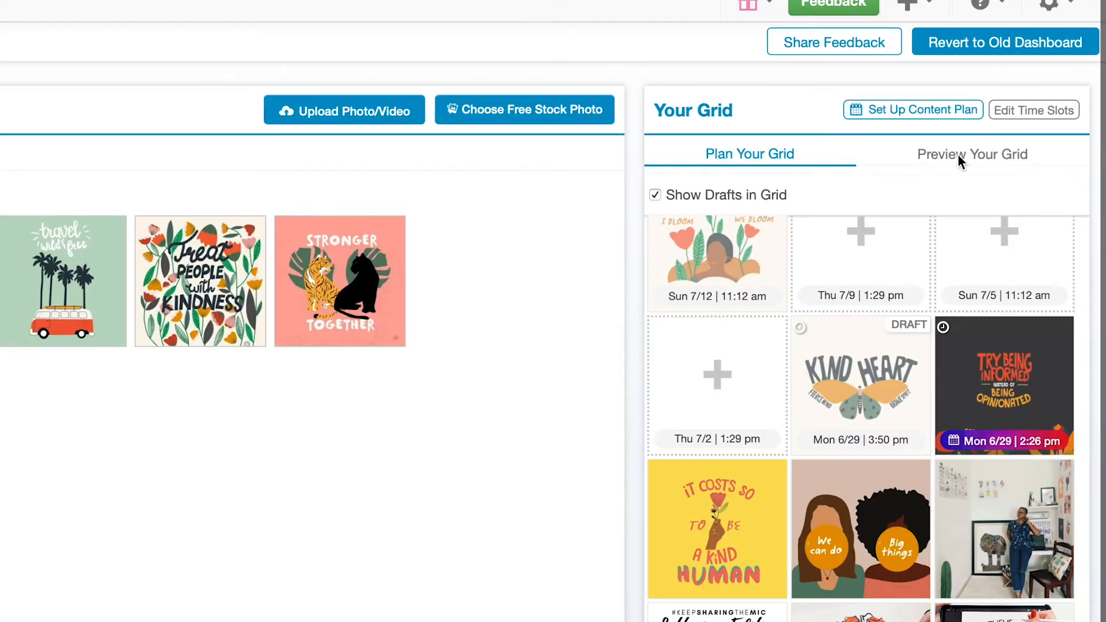
pyautogui.click(656, 196)
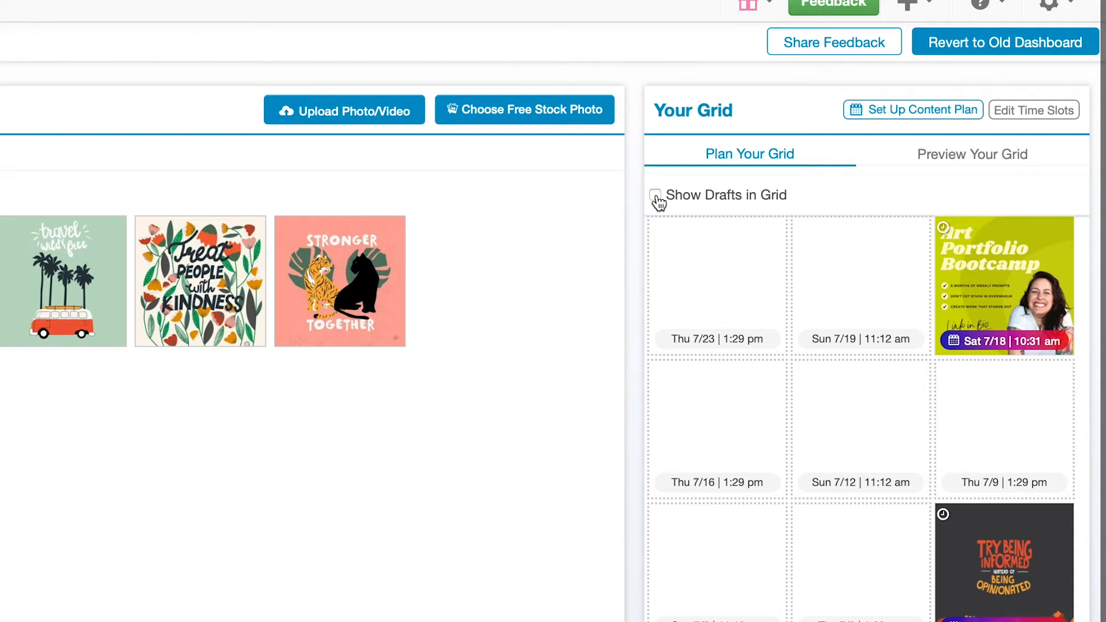
pyautogui.click(656, 196)
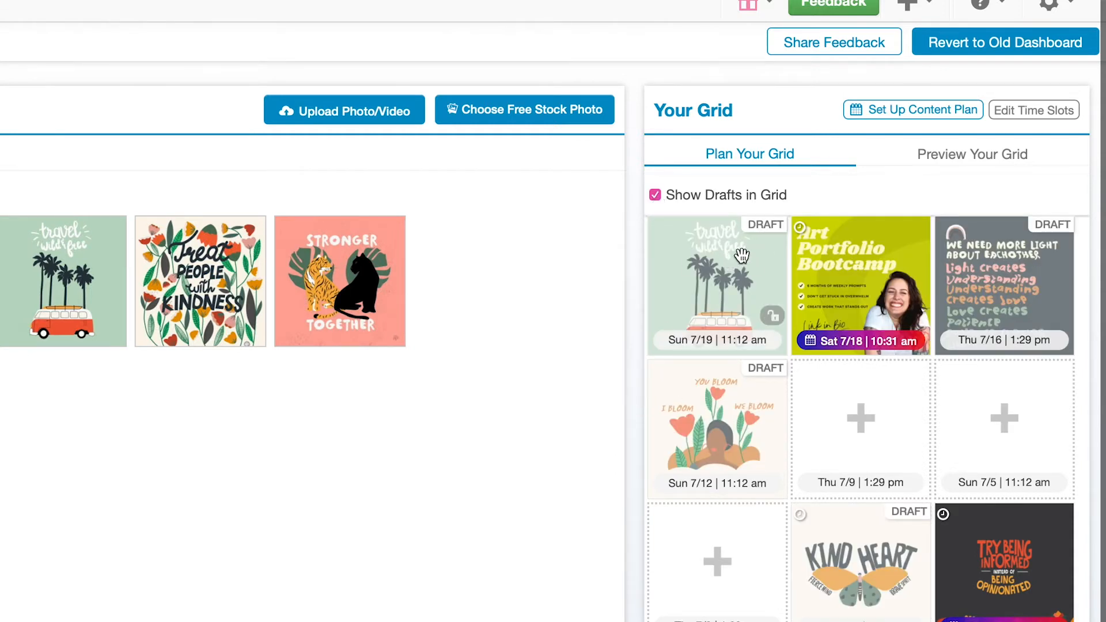
# - Preview the grid, open the scheduled "Try Being Informed" post from it, and return to the planning view
pyautogui.click(981, 164)
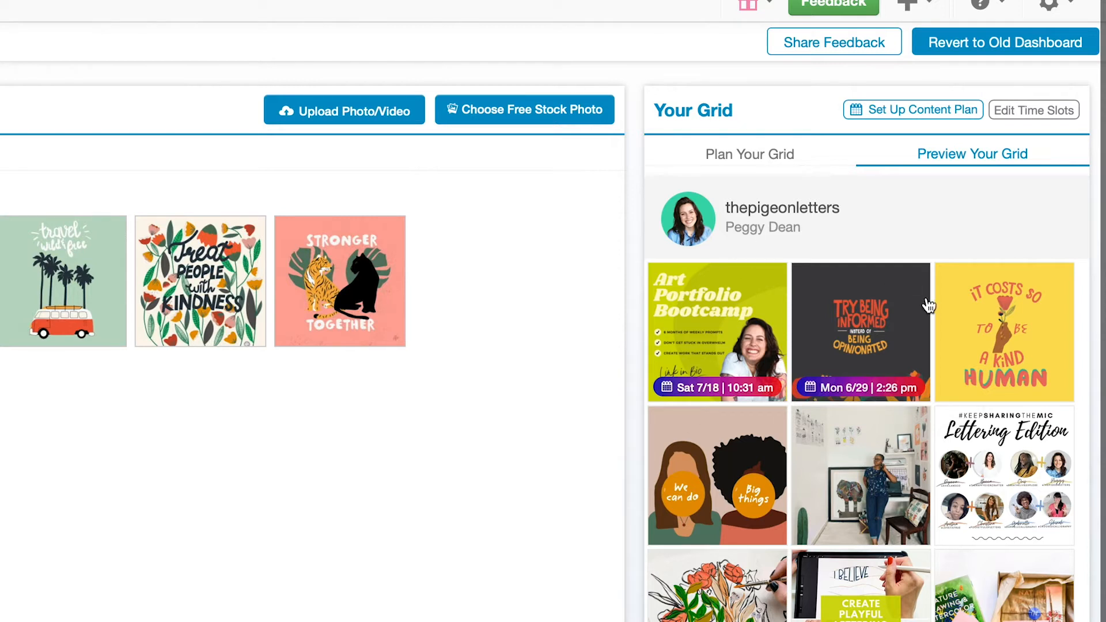
pyautogui.scroll(-2, 924, 477)
pyautogui.scroll(1, 923, 479)
pyautogui.scroll(1, 924, 477)
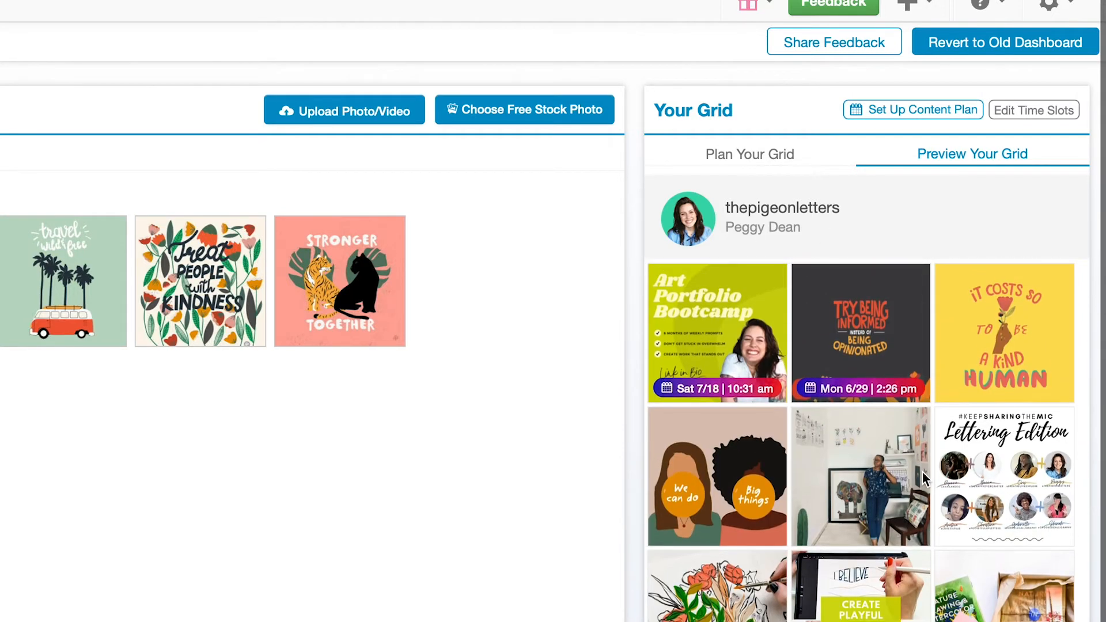
pyautogui.click(871, 338)
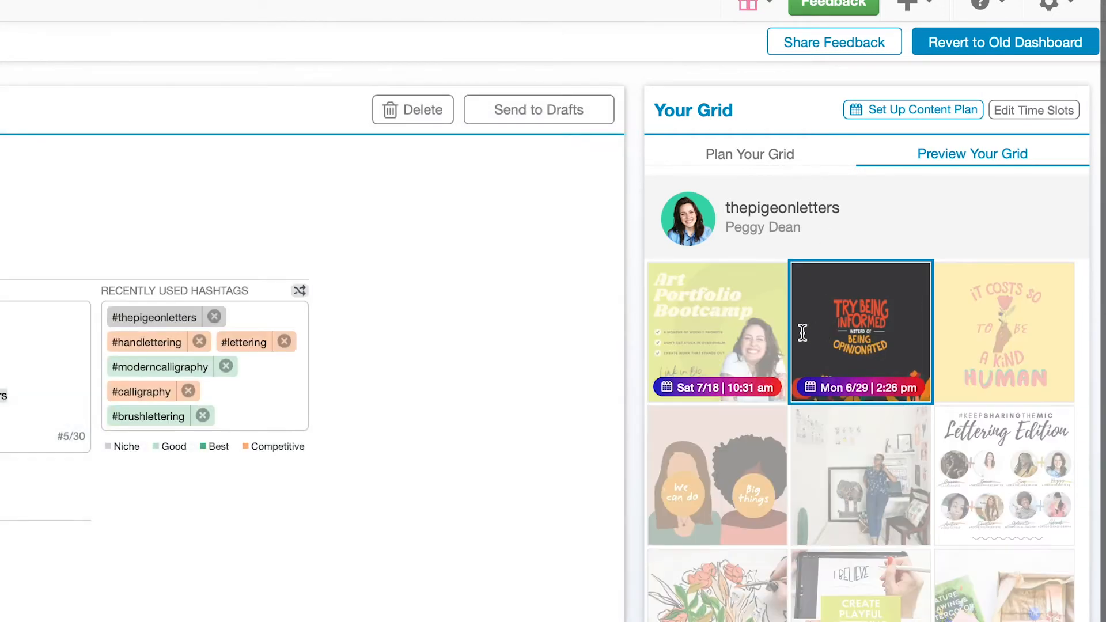
pyautogui.click(781, 159)
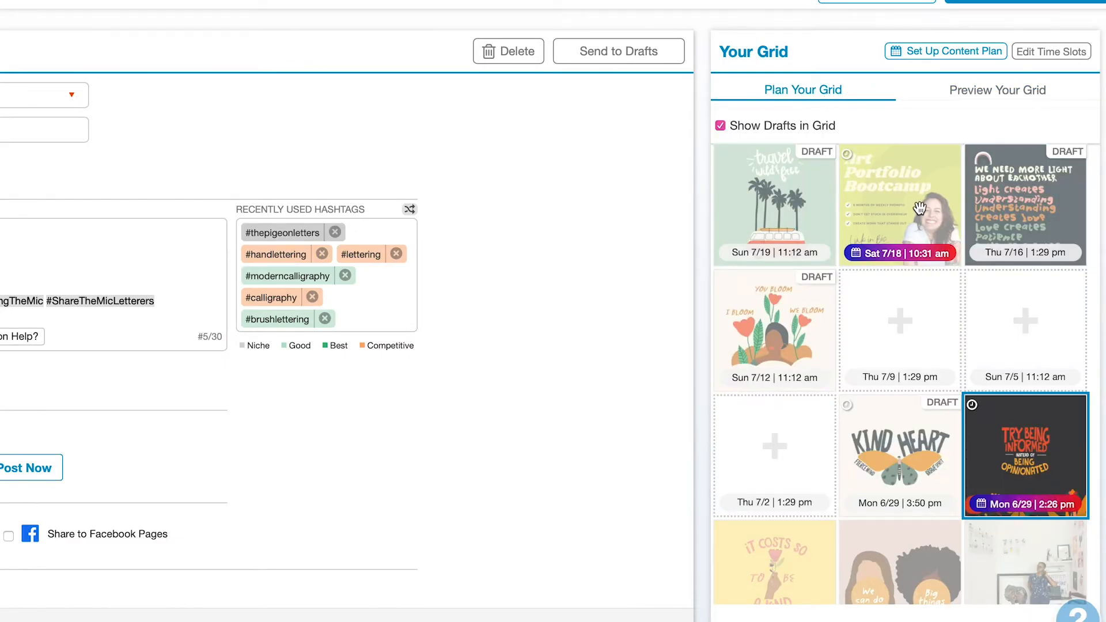
# - Try to move the Art Portfolio Bootcamp post to another slot, and move the "I bloom, you bloom, we bloom" draft to Thu 7/2, 1:29 pm
pyautogui.moveTo(916, 195); pyautogui.dragTo(870, 415)
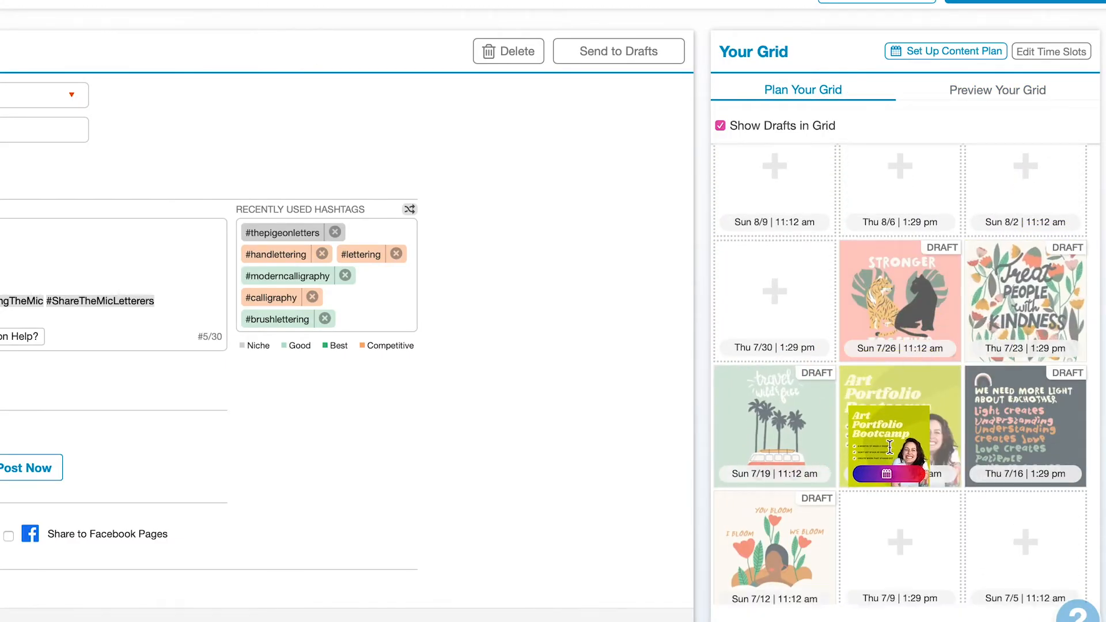
pyautogui.scroll(-2, 979, 448)
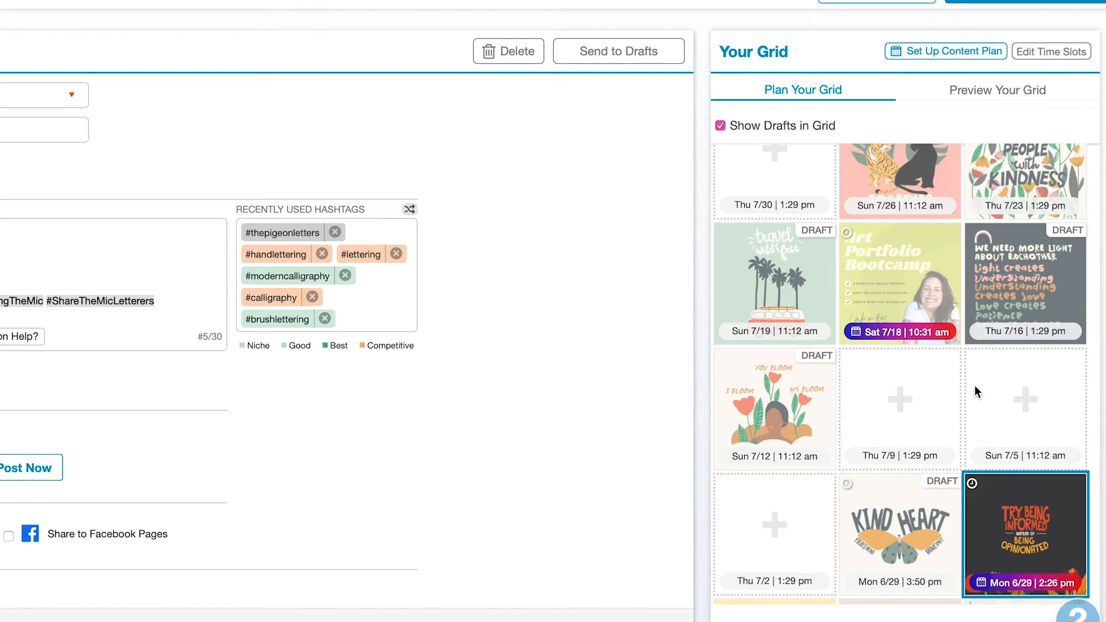
pyautogui.scroll(-2, 775, 412)
pyautogui.moveTo(773, 416); pyautogui.dragTo(776, 394)
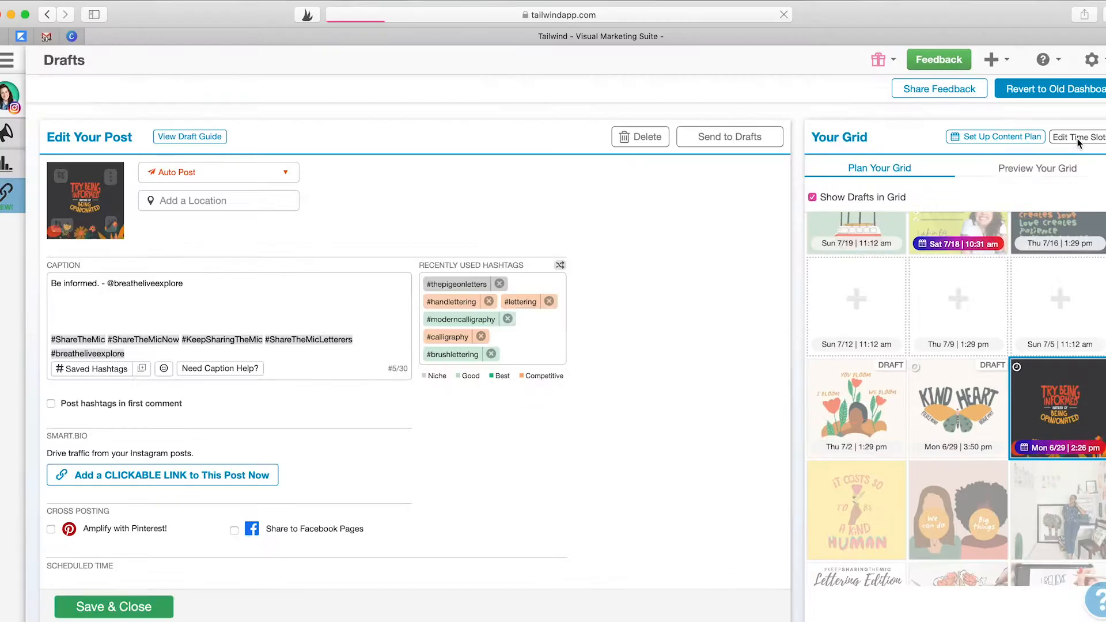
# - Open the time slot settings and review the weekly posting schedule from Monday to Sunday and the timezone
pyautogui.click(1045, 23)
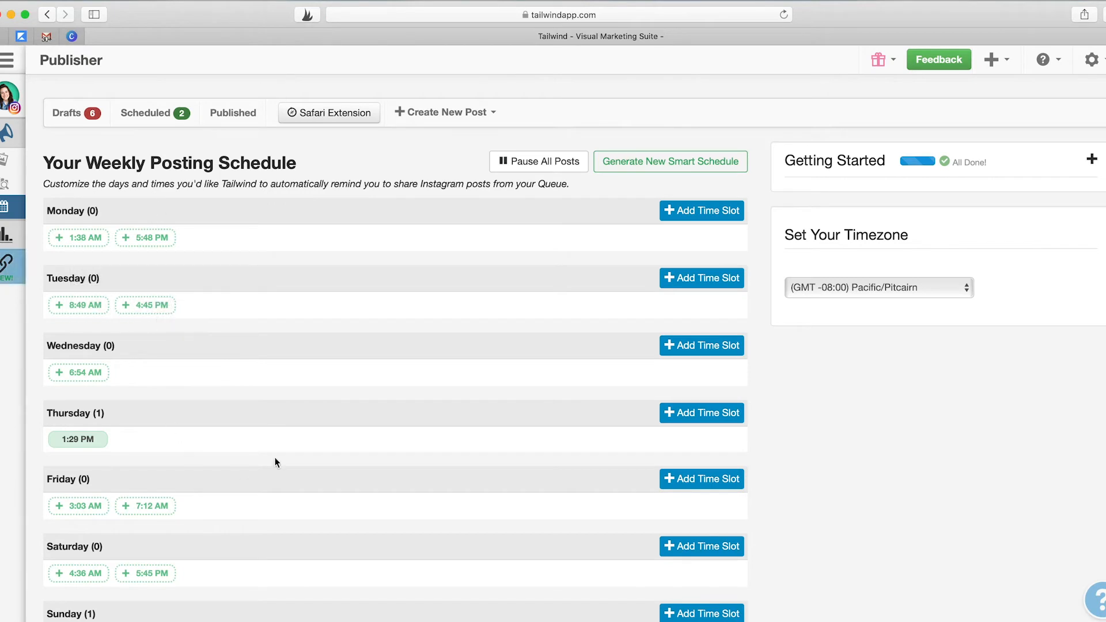
pyautogui.scroll(-3, 336, 410)
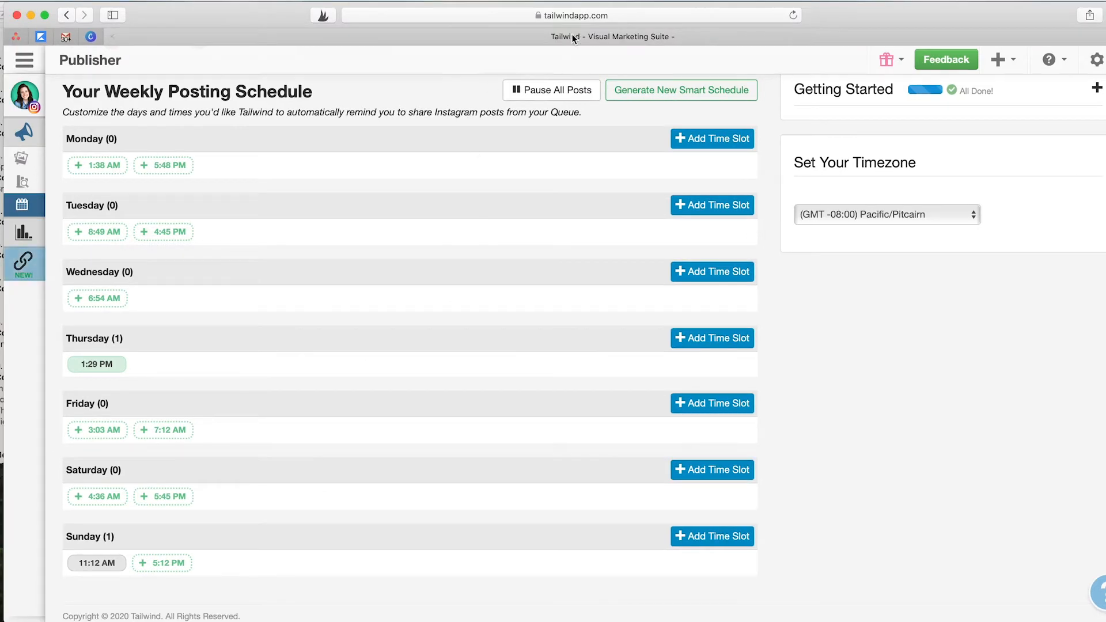
pyautogui.scroll(2, 536, 257)
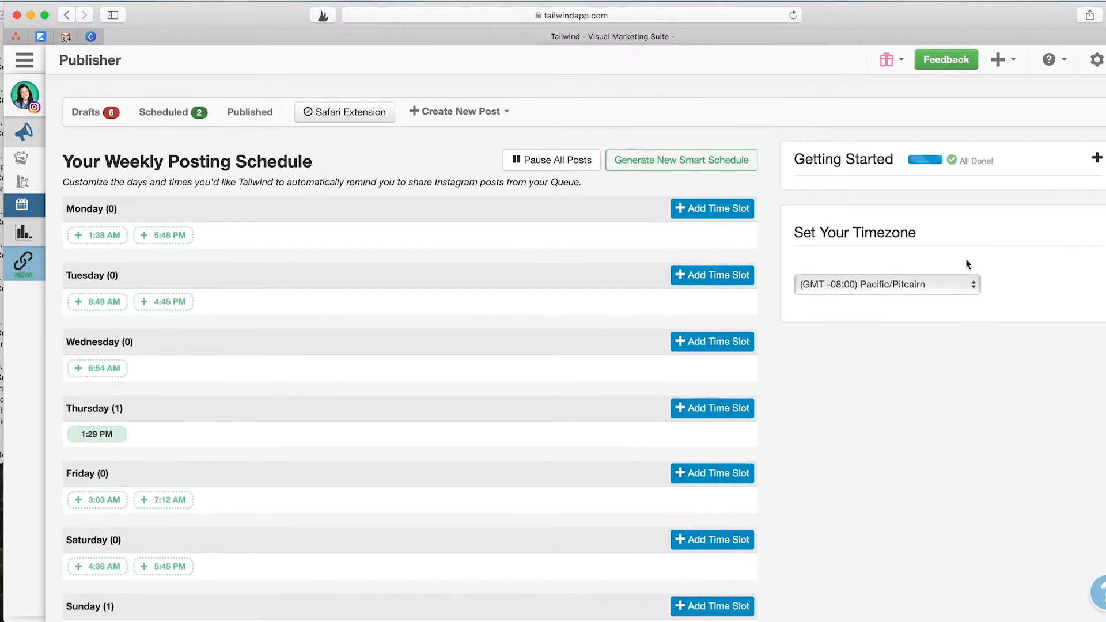
# - Return to the drafts and save and close the open "Try Being Informed" post
pyautogui.click(99, 112)
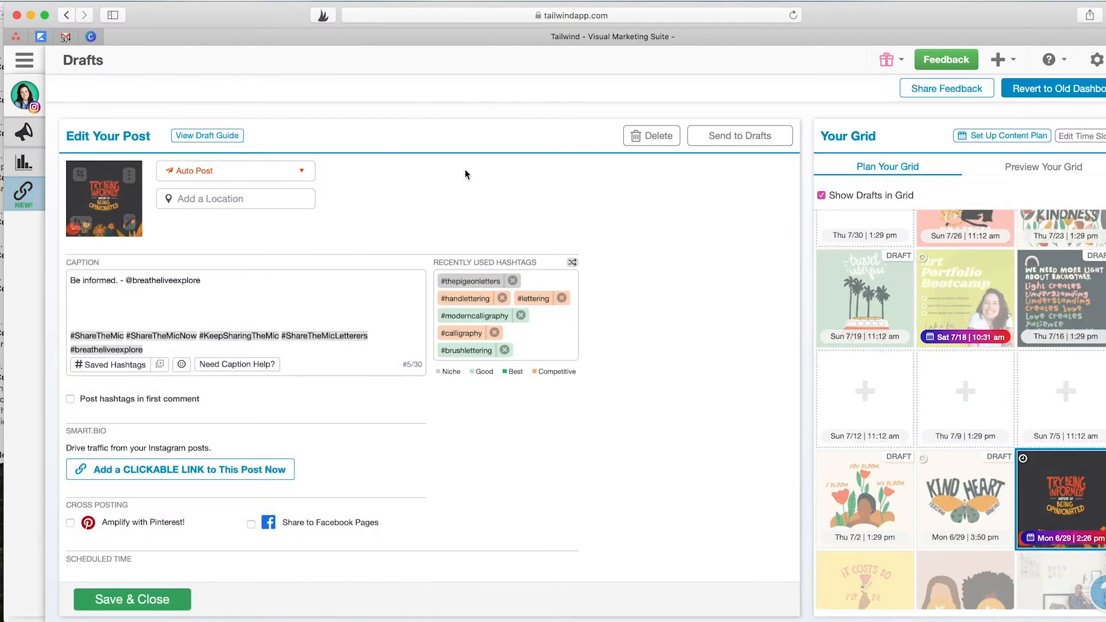
pyautogui.click(130, 600)
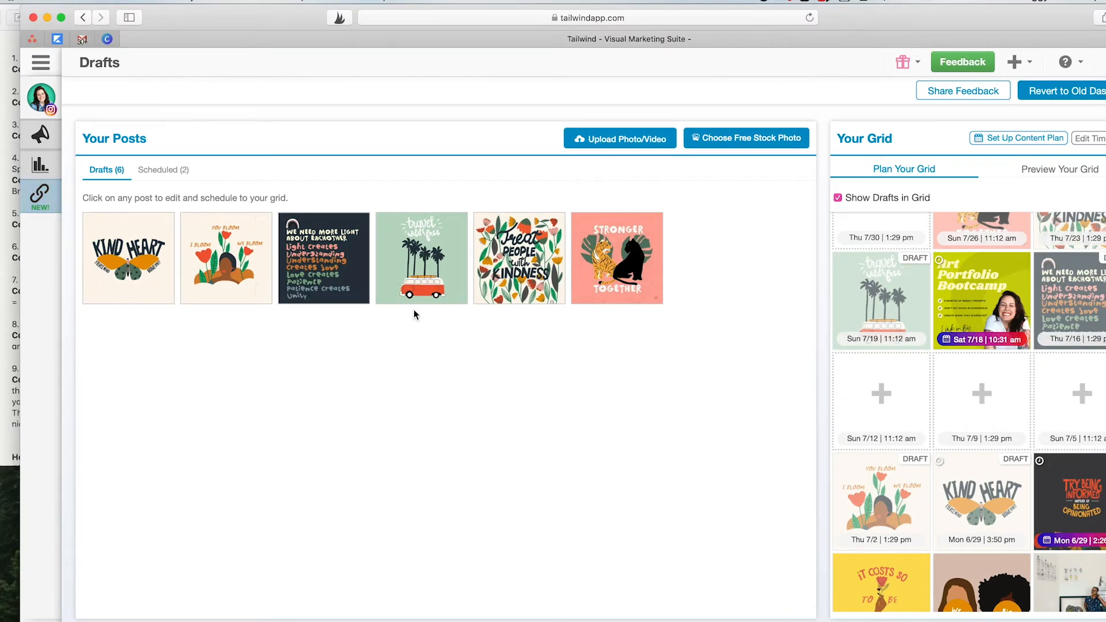
# - Switch to the notes and select the fourth post's caption, "Be Kind in Heart, Fierce in Mind, Brave in Spirit"
pyautogui.click(15, 271)
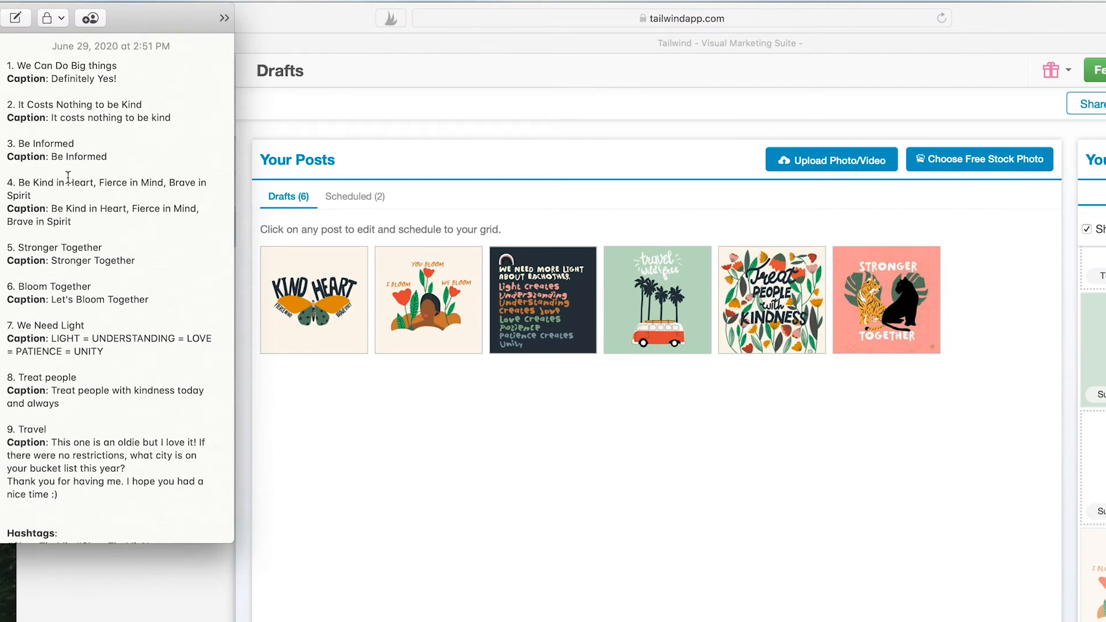
pyautogui.moveTo(21, 183); pyautogui.dragTo(78, 222)
pyautogui.click(62, 202)
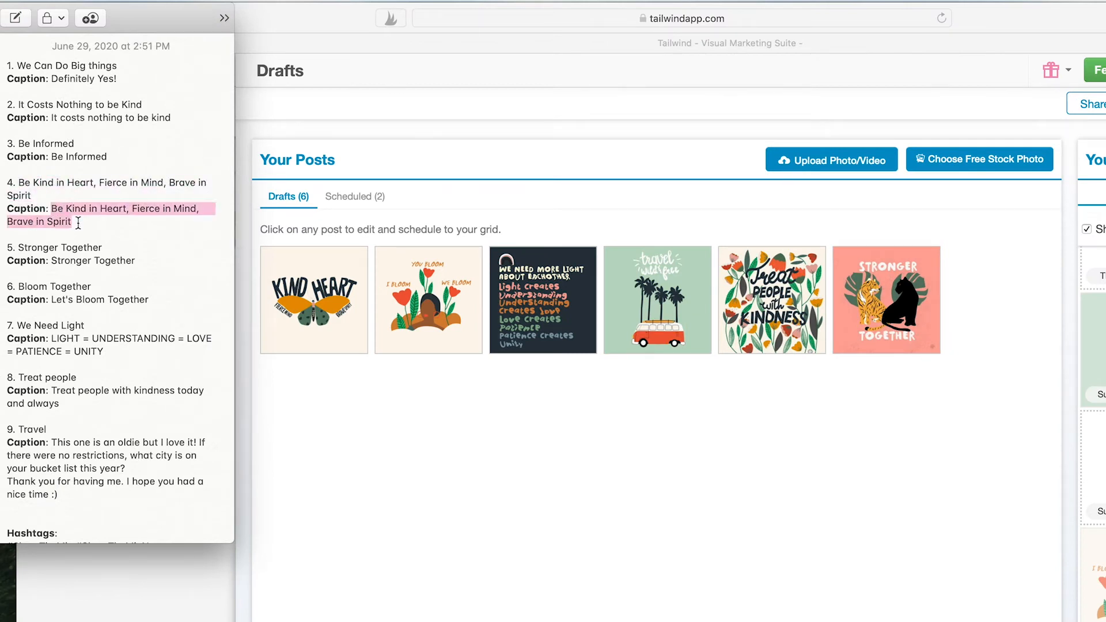
# - Switch back to Tailwind, open the Kind Heart butterfly draft and shuffle its recently used hashtag suggestions twice
pyautogui.click(402, 385)
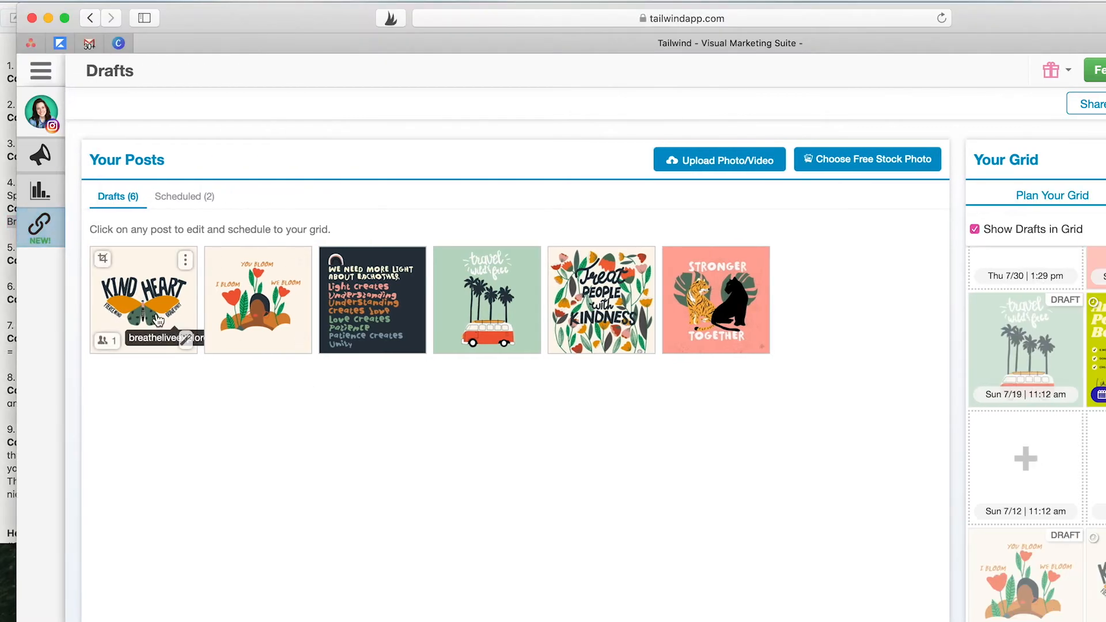
pyautogui.click(138, 299)
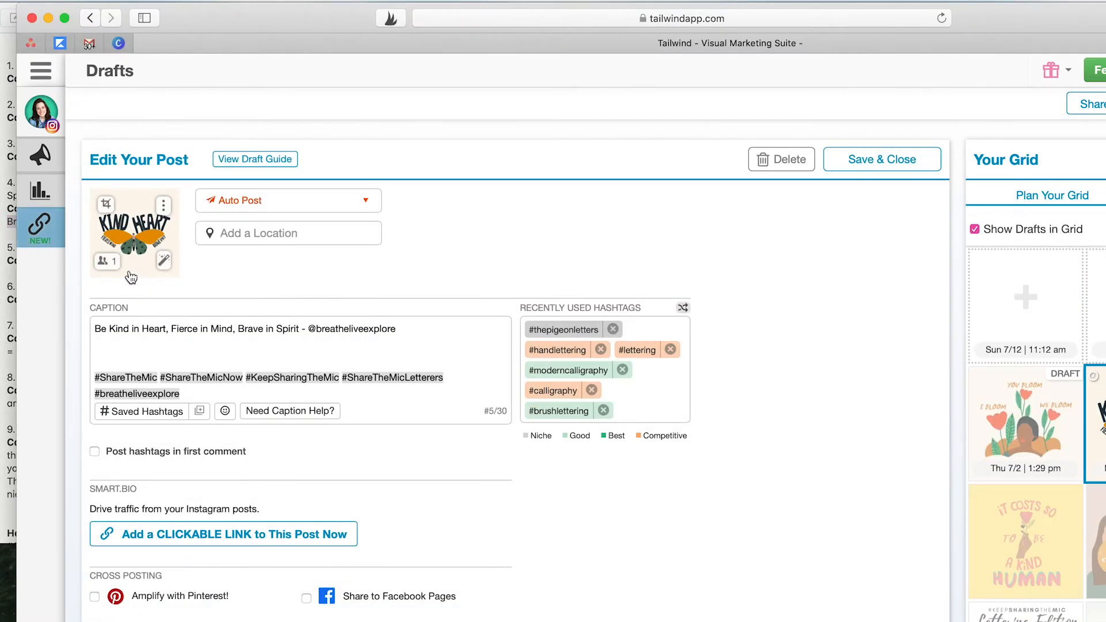
pyautogui.tripleClick(98, 329)
pyautogui.click(363, 345)
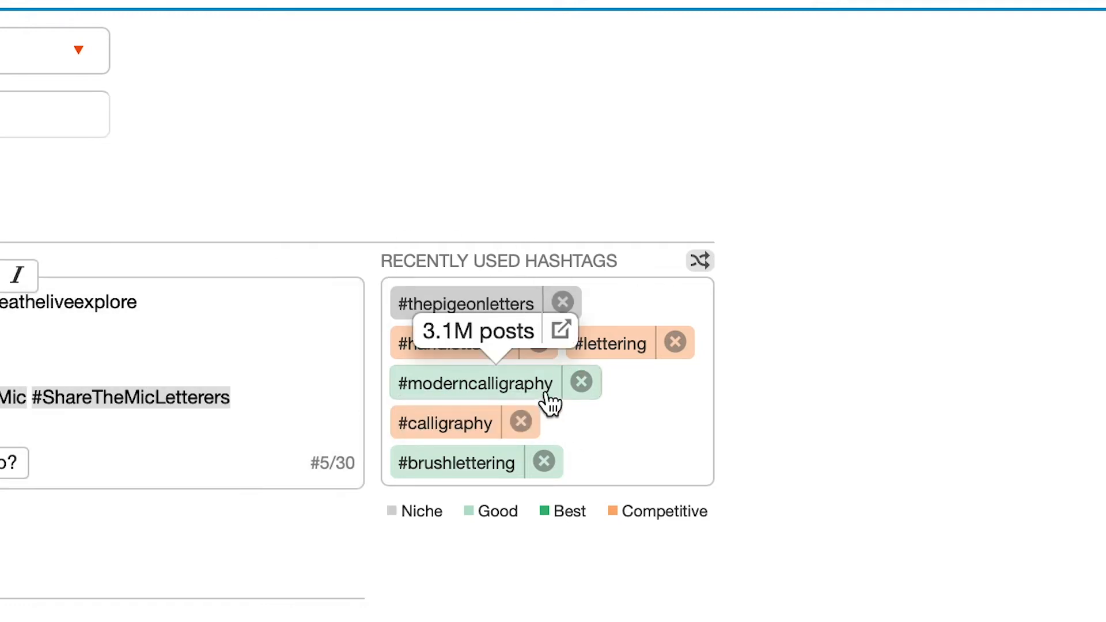
pyautogui.click(701, 263)
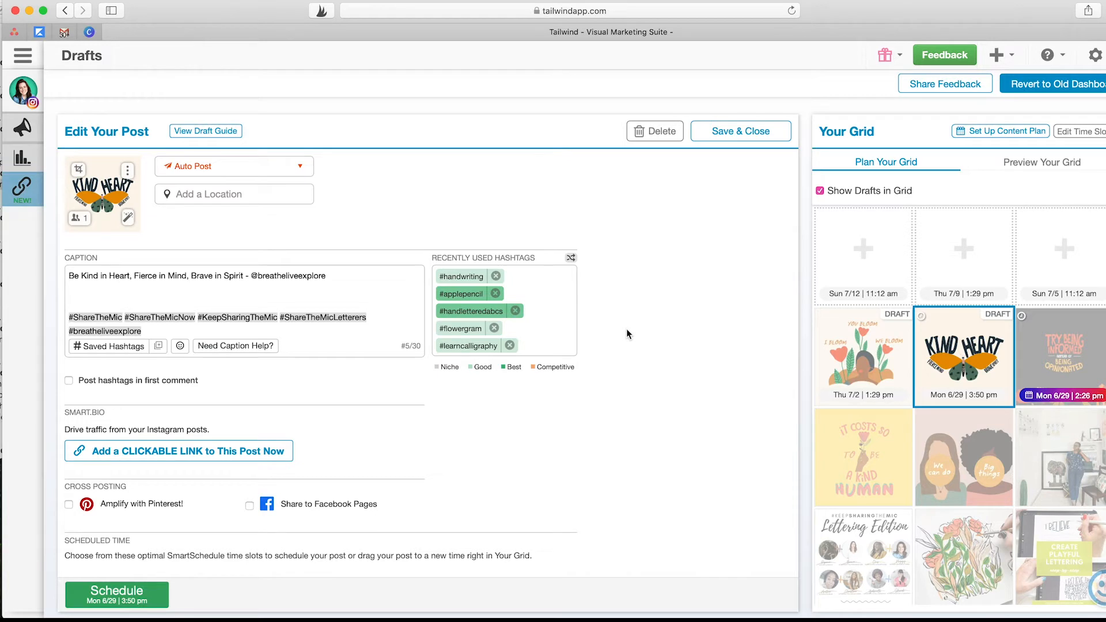
pyautogui.click(570, 258)
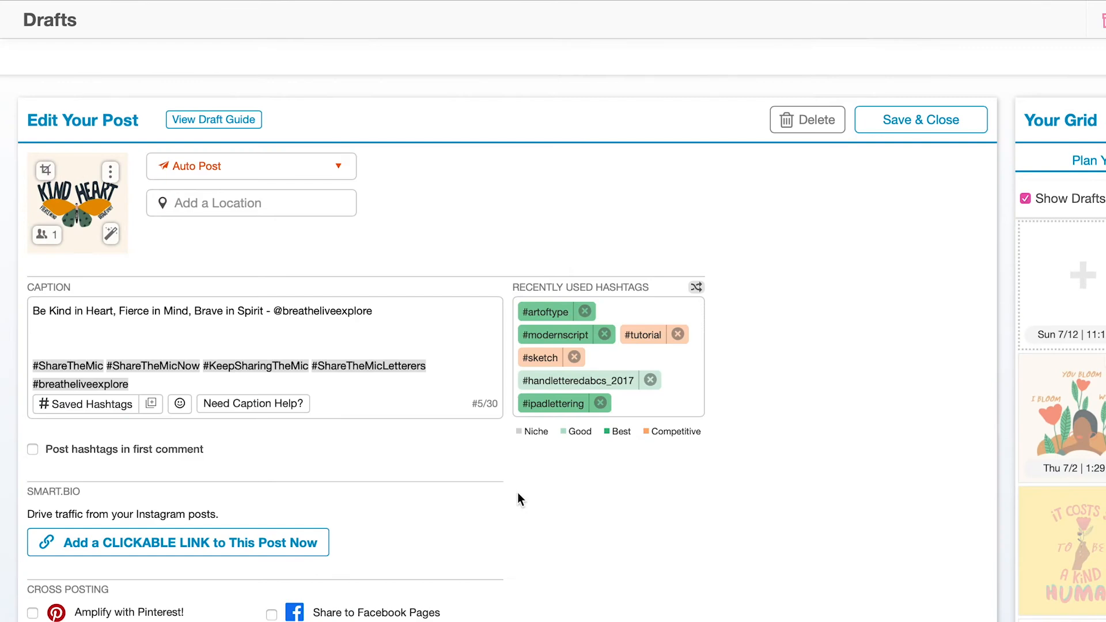
# - Open the draft guide for the Kind Heart post and set the post type to Inspire
pyautogui.click(215, 122)
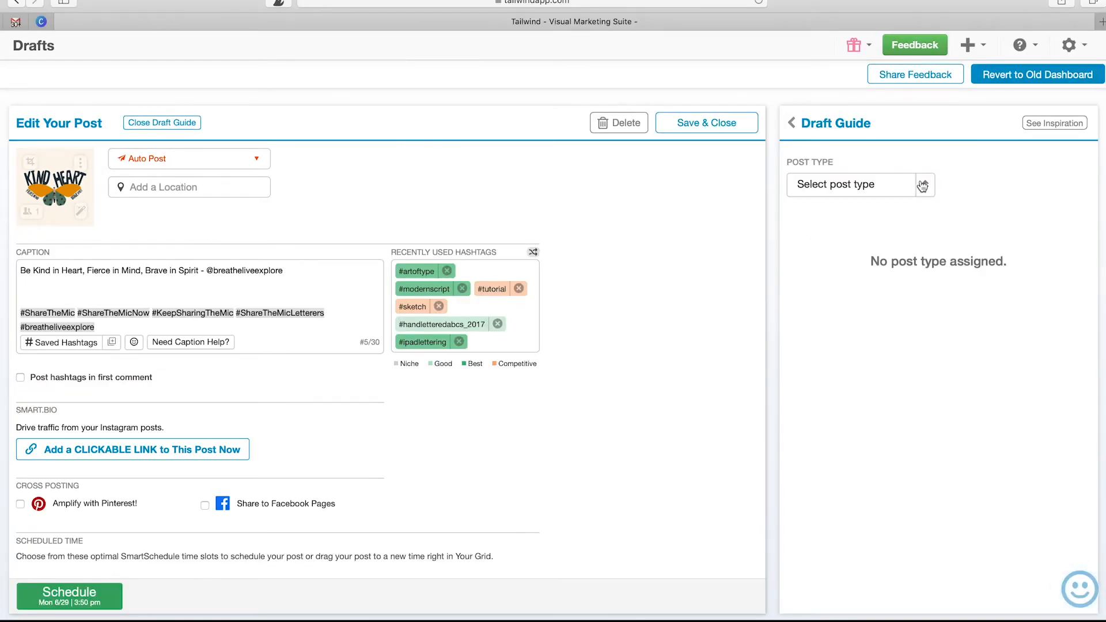
pyautogui.click(923, 185)
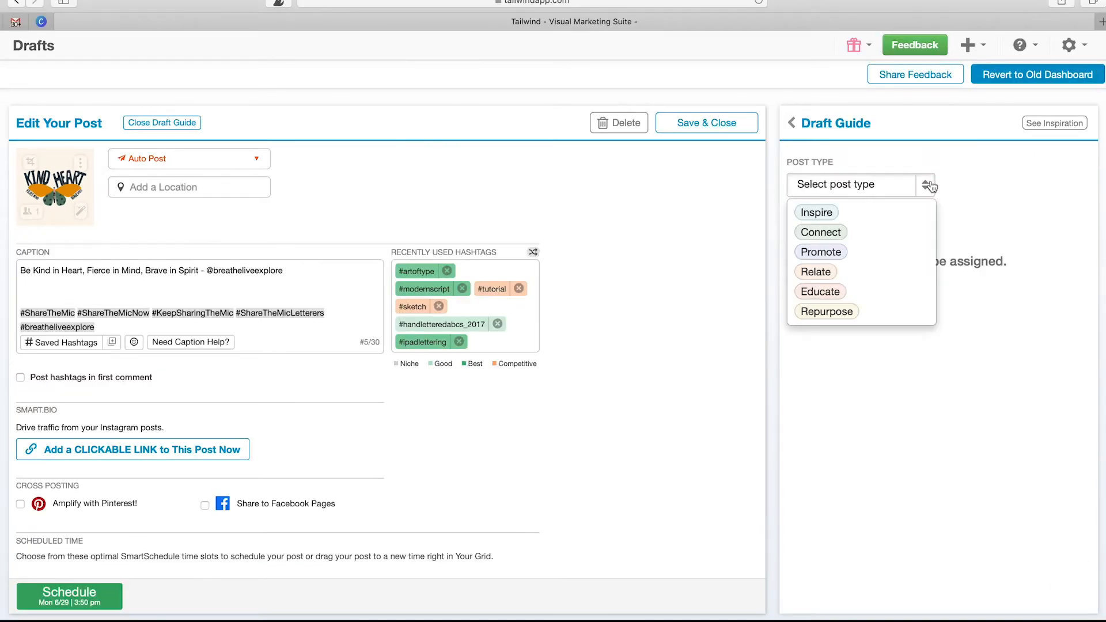
pyautogui.click(815, 214)
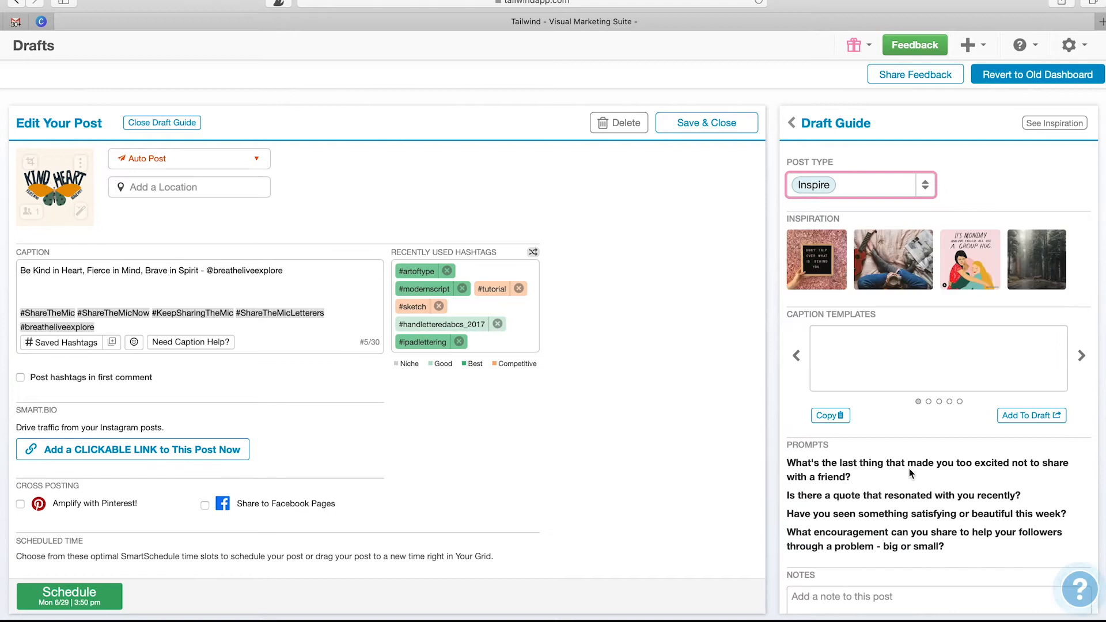
# - Read through the Inspire prompts and copy the caption template starting "Quick! 5 random facts about yourself!"
pyautogui.scroll(-2, 911, 476)
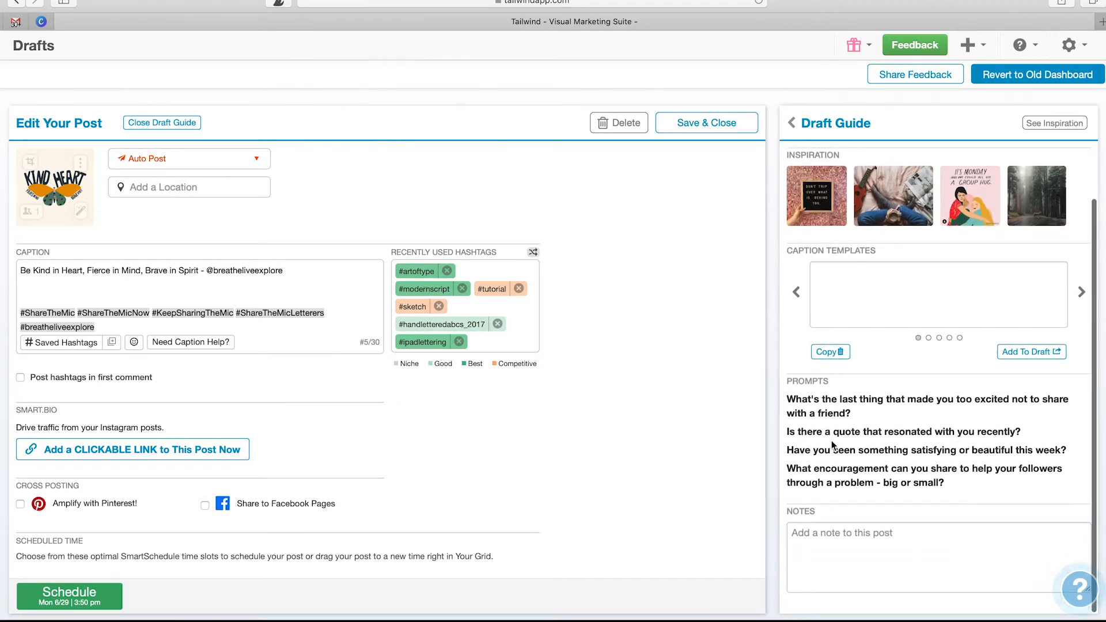
pyautogui.scroll(2, 831, 441)
pyautogui.scroll(-2, 832, 440)
pyautogui.click(1082, 295)
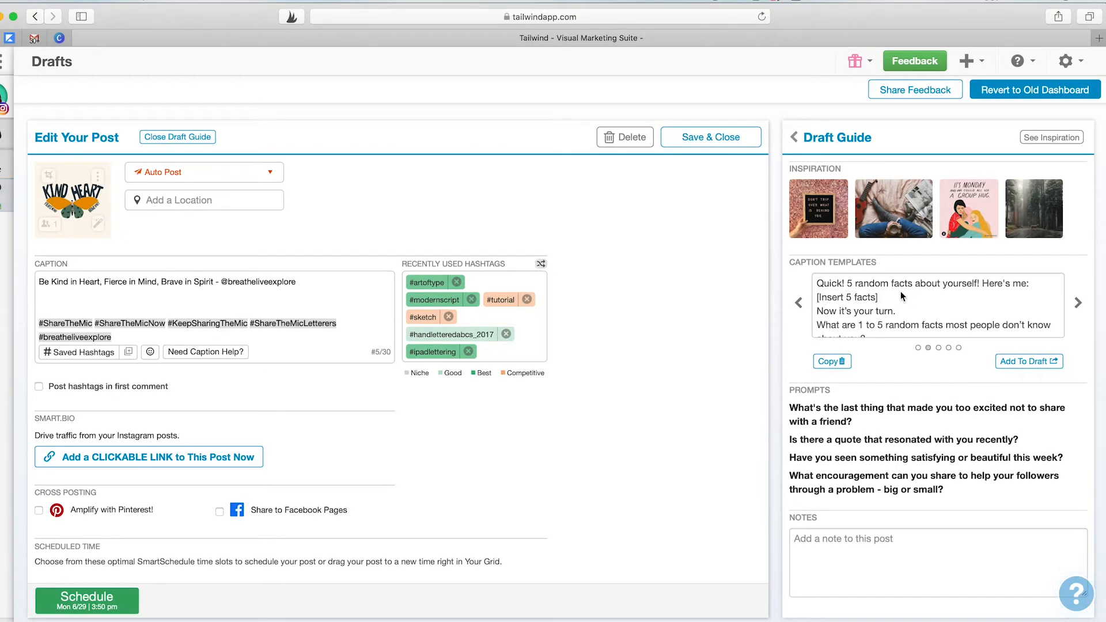
pyautogui.click(942, 298)
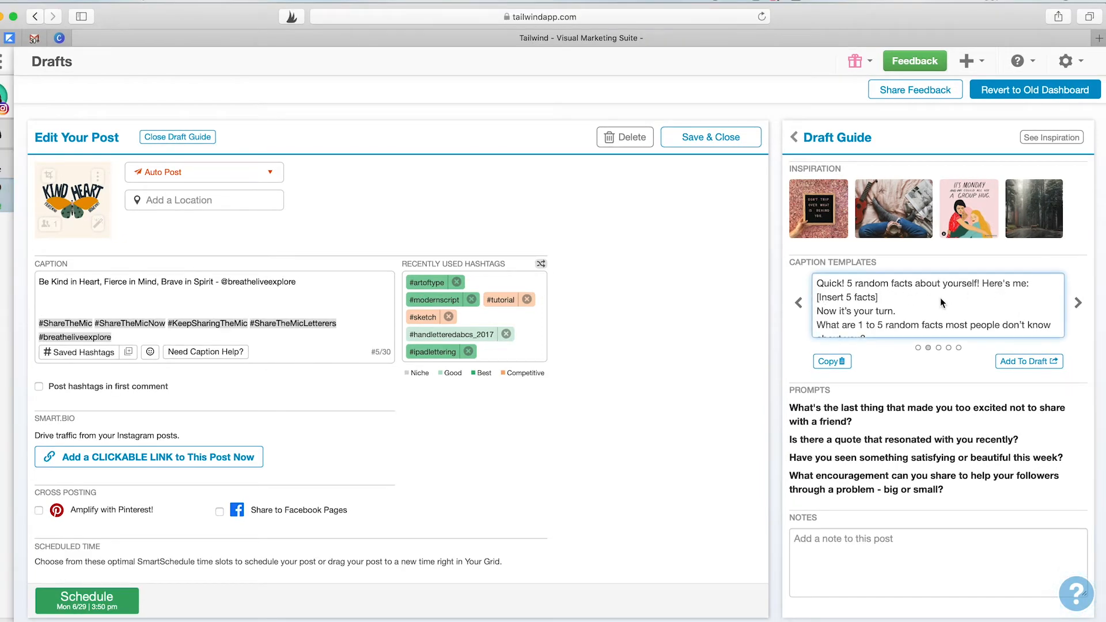
pyautogui.scroll(-1, 940, 297)
pyautogui.click(833, 363)
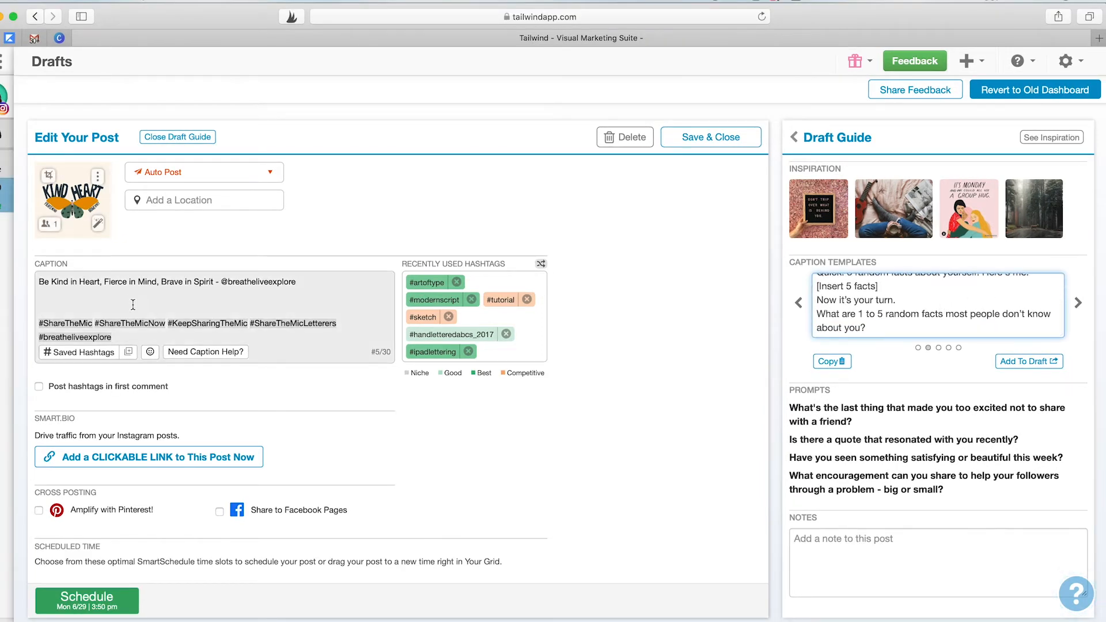
# - Browse the remaining Inspire caption templates up to the one about a meaningful quote
pyautogui.click(1079, 304)
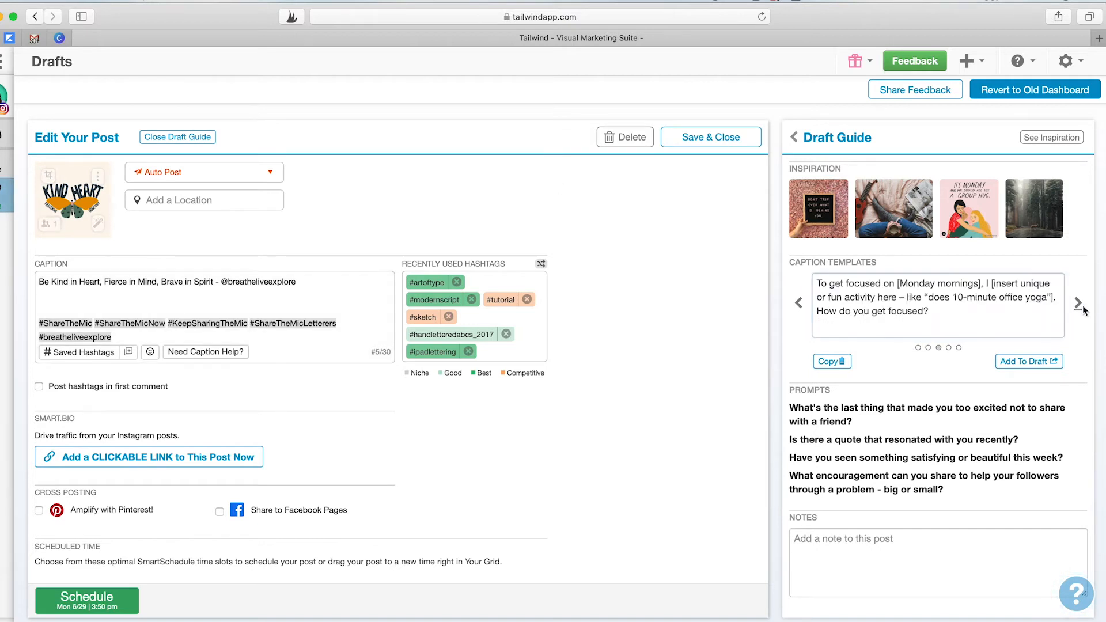
pyautogui.click(1079, 304)
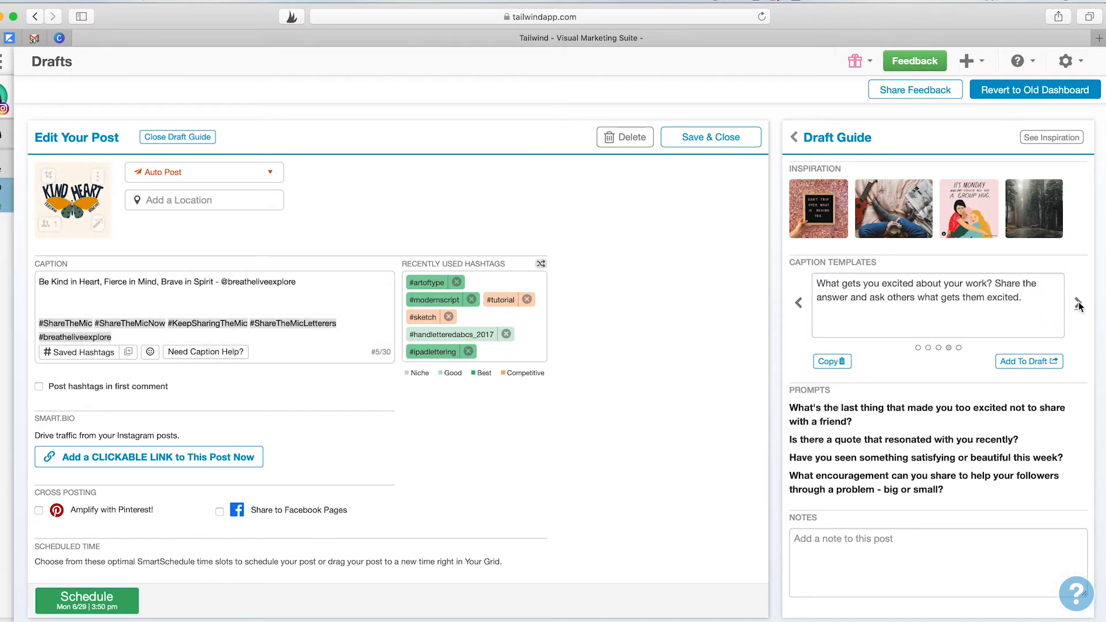
pyautogui.click(1079, 303)
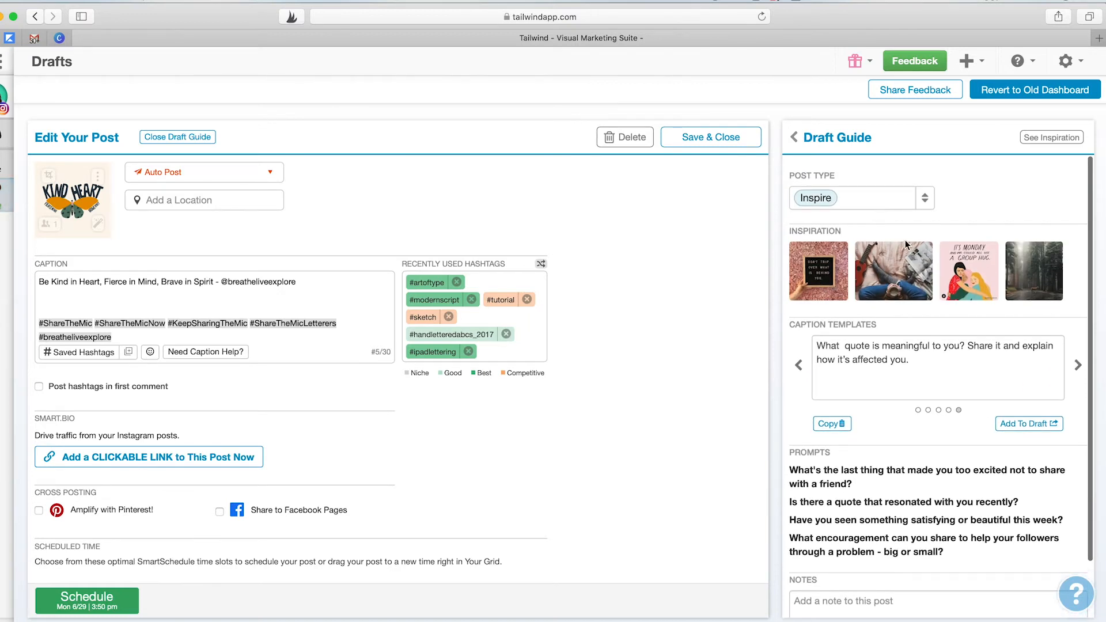
# - Set the Kind Heart post's type to Connect in the draft guide and read through its prompts
pyautogui.click(902, 199)
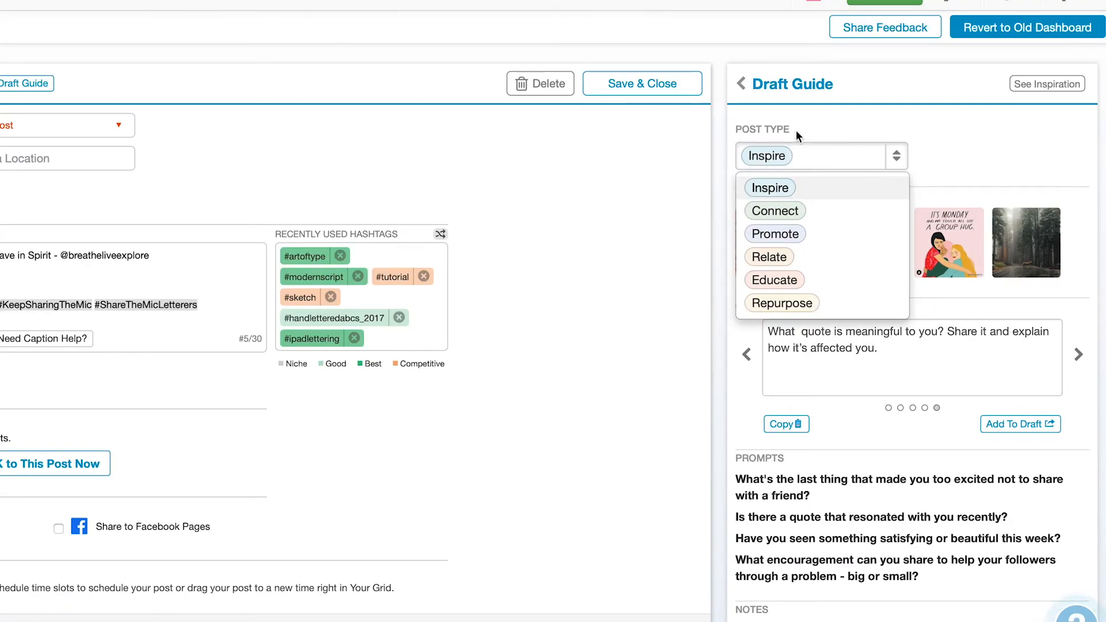
pyautogui.click(775, 211)
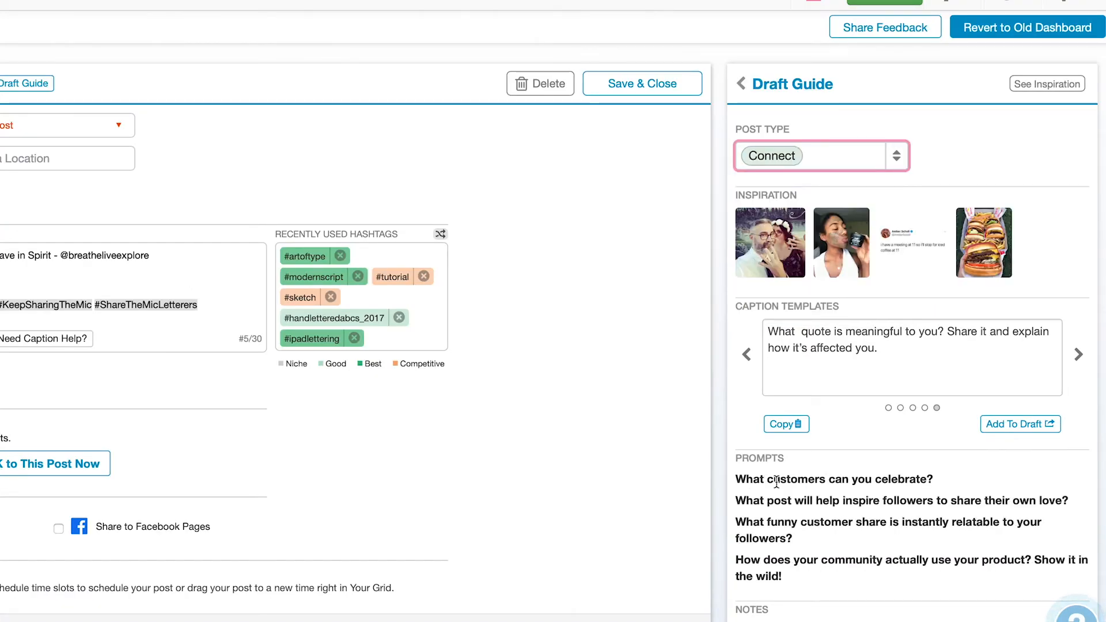
pyautogui.scroll(-3, 777, 483)
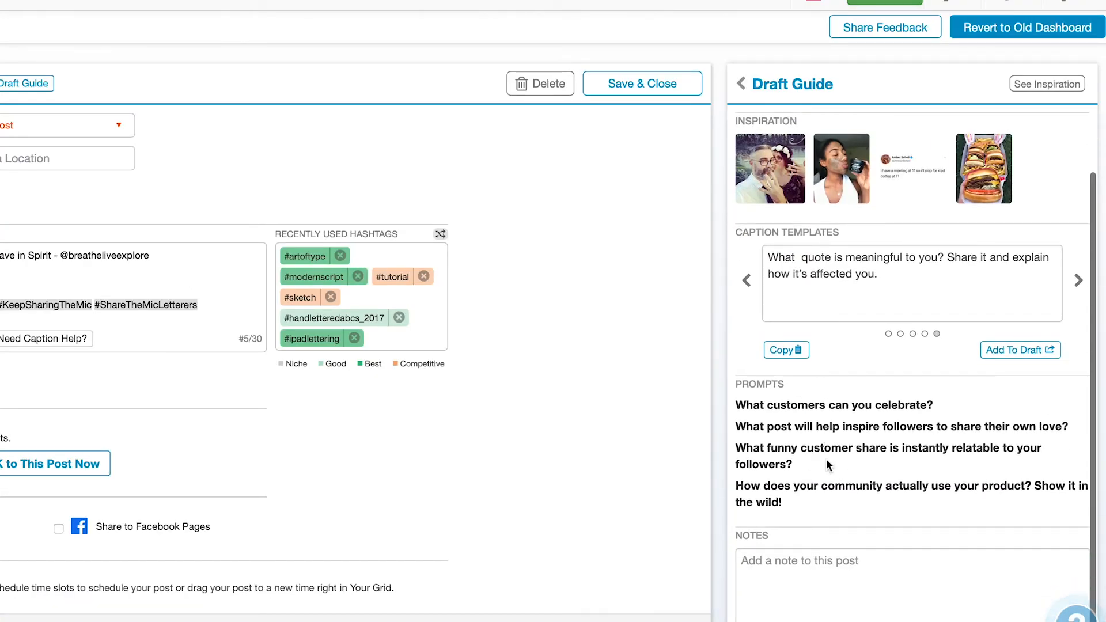
pyautogui.scroll(3, 815, 452)
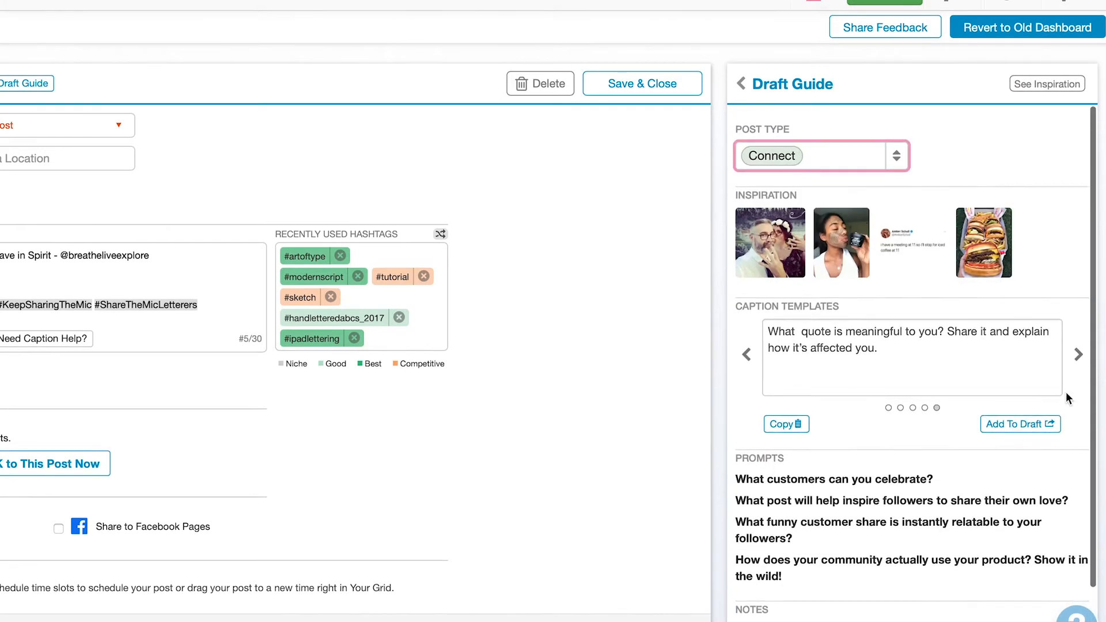
# - Browse the Connect caption templates up to the one starting "Drumroll, please" and close the draft guide
pyautogui.click(1079, 354)
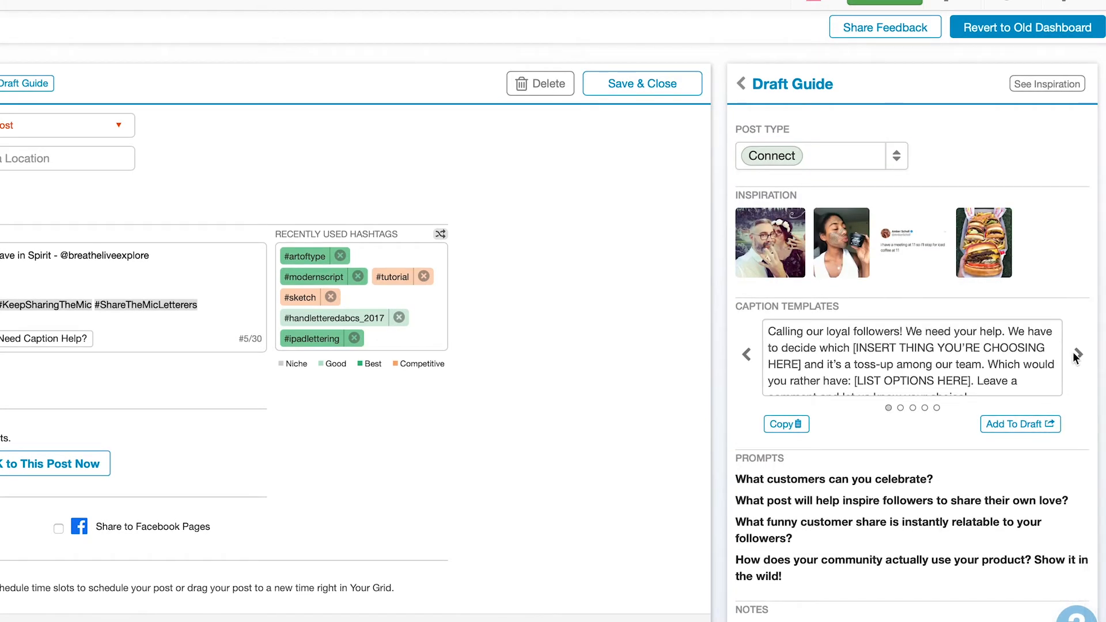
pyautogui.click(1079, 355)
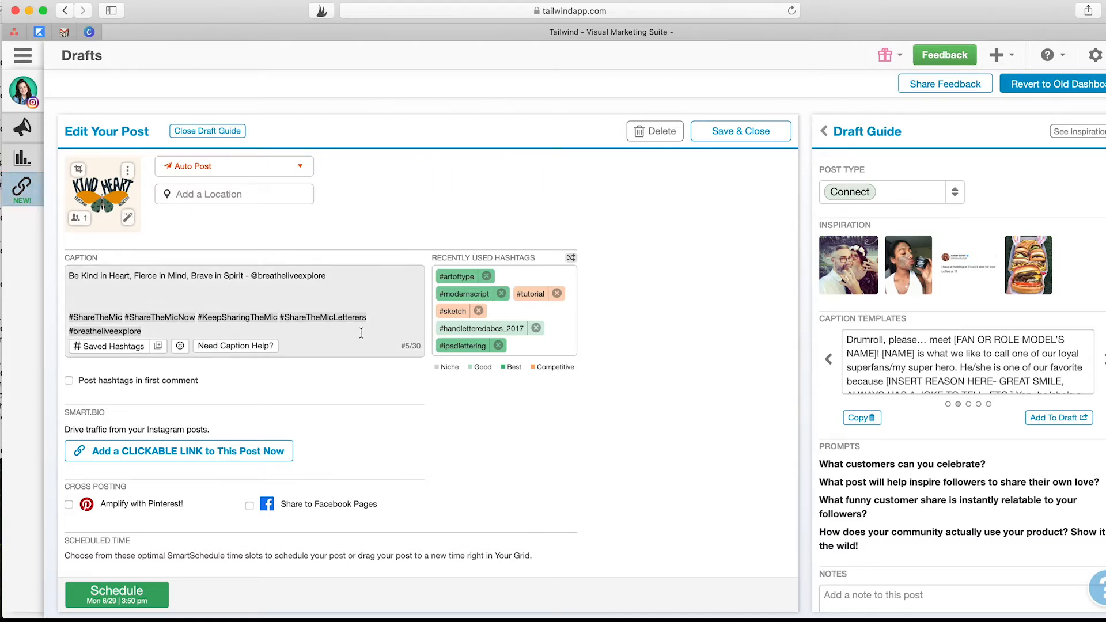
pyautogui.click(821, 132)
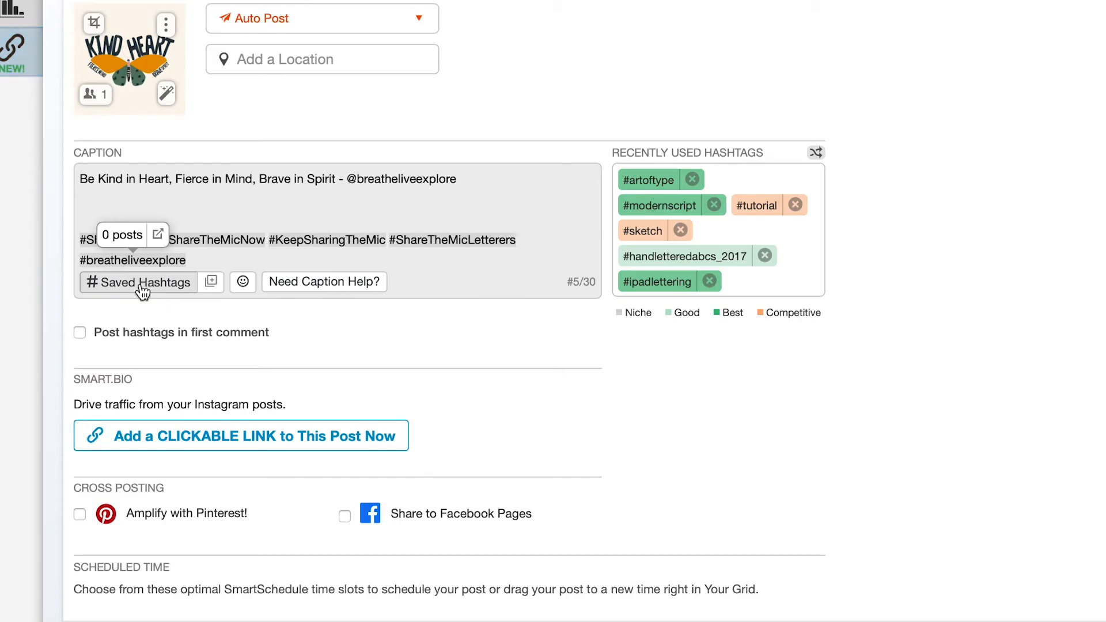
# - Look over the form for saving the caption's hashtags as a new list, and cancel it
pyautogui.click(211, 283)
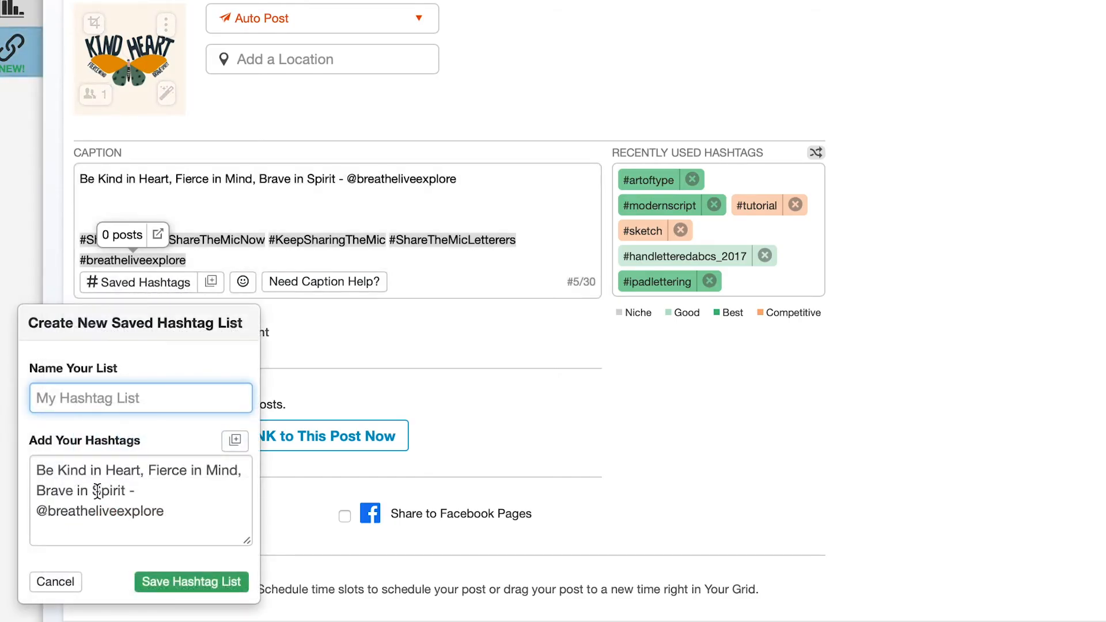
pyautogui.click(79, 503)
pyautogui.scroll(-3, 79, 502)
pyautogui.scroll(3, 95, 495)
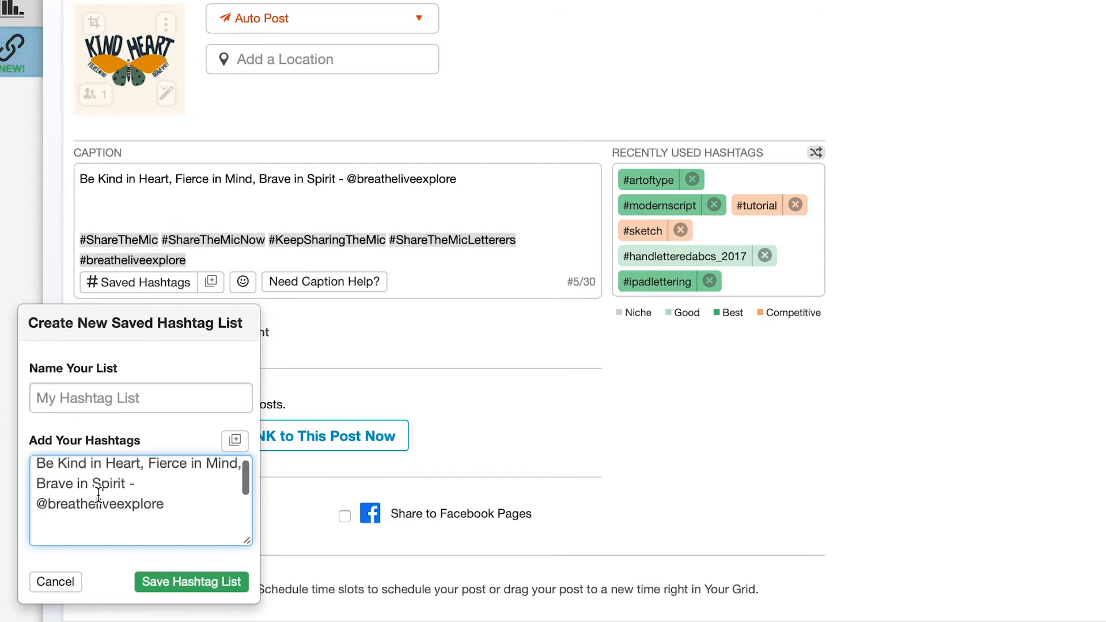
pyautogui.click(94, 396)
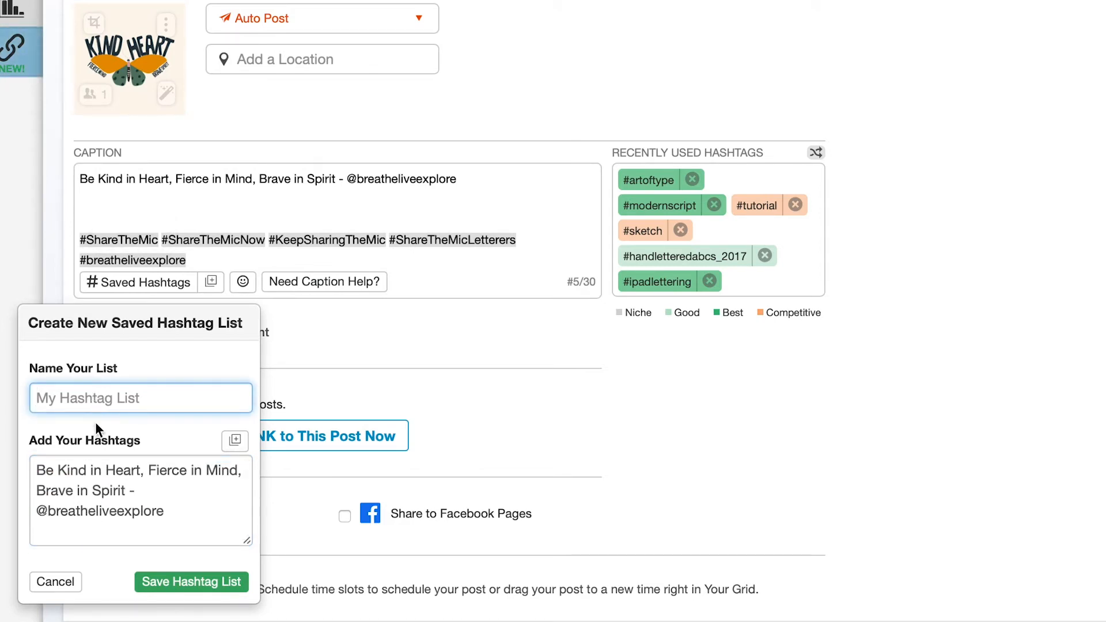
pyautogui.click(60, 584)
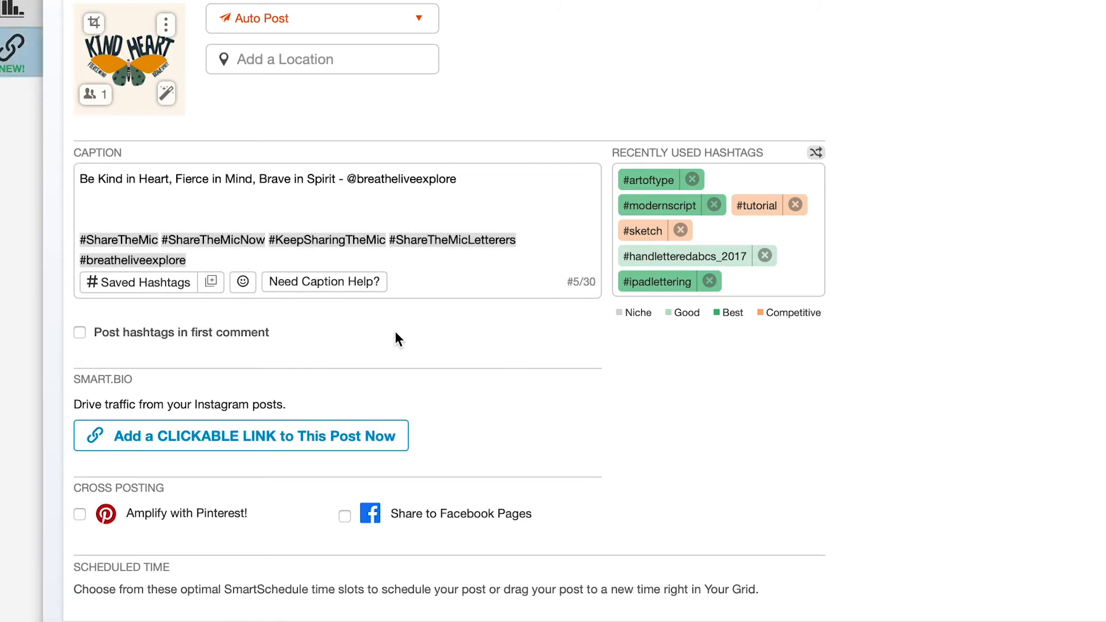
# - Try the option to post hashtags in the first comment, check its preview, and turn the option off again
pyautogui.click(249, 240)
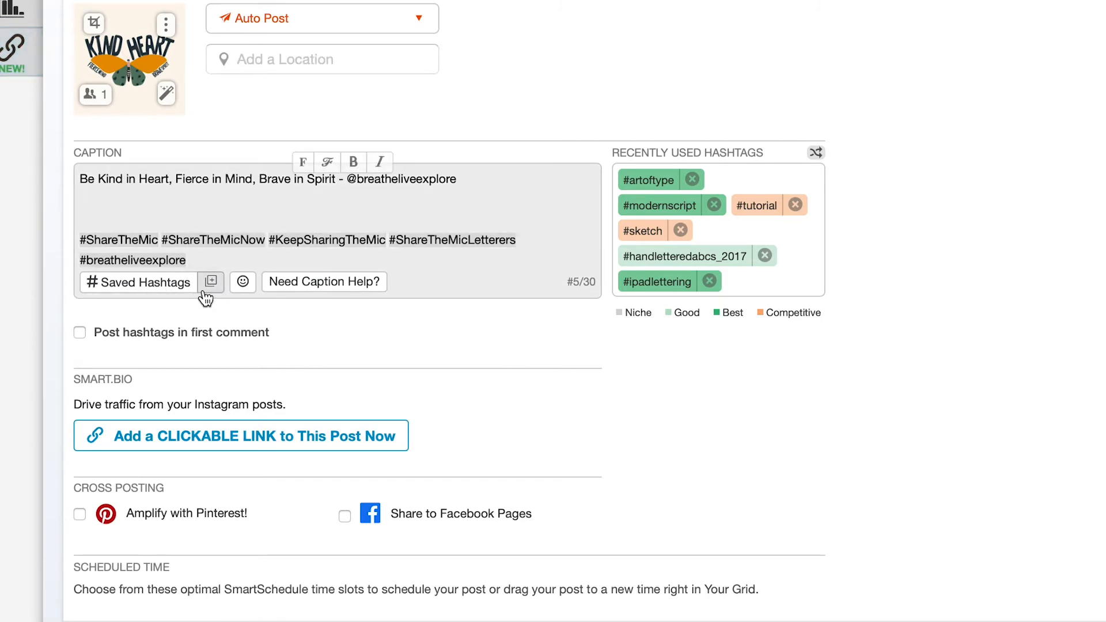
pyautogui.moveTo(167, 343)
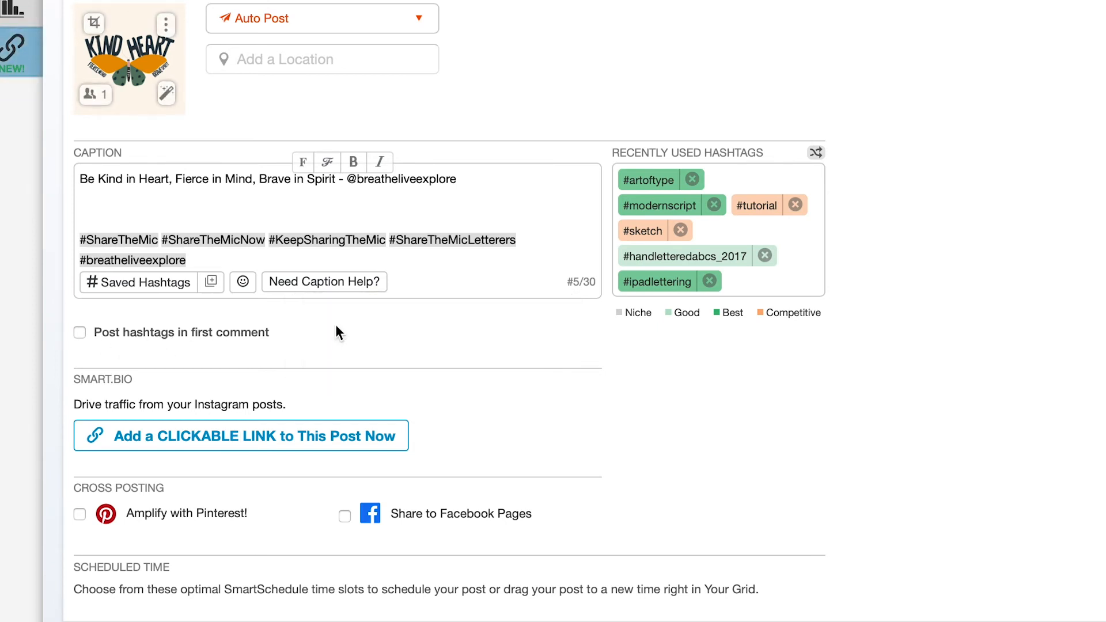
pyautogui.click(466, 350)
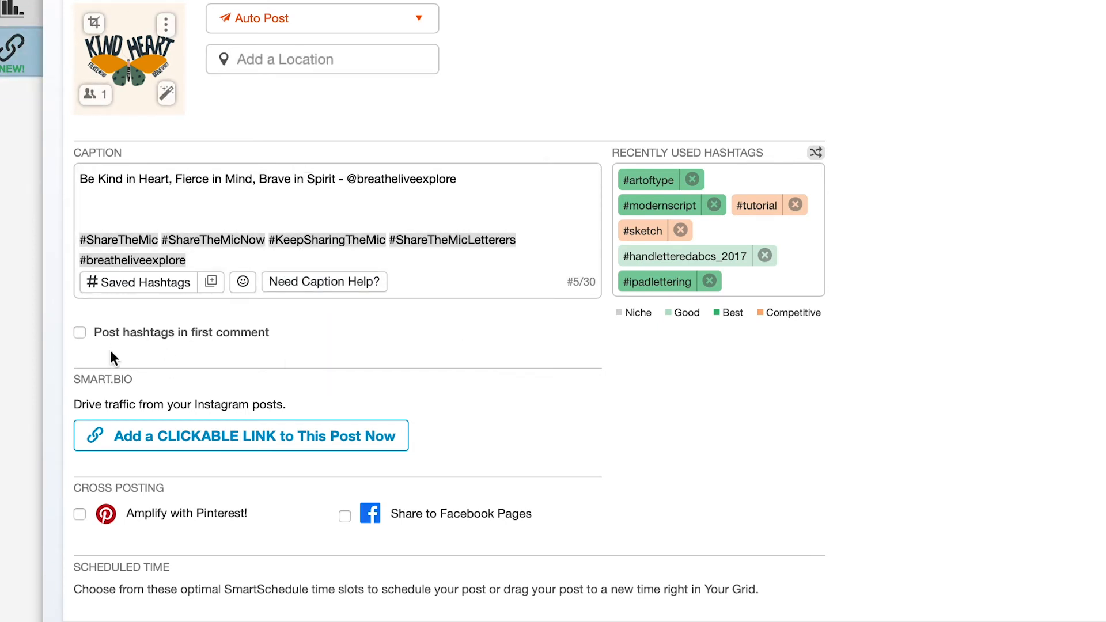
pyautogui.click(80, 335)
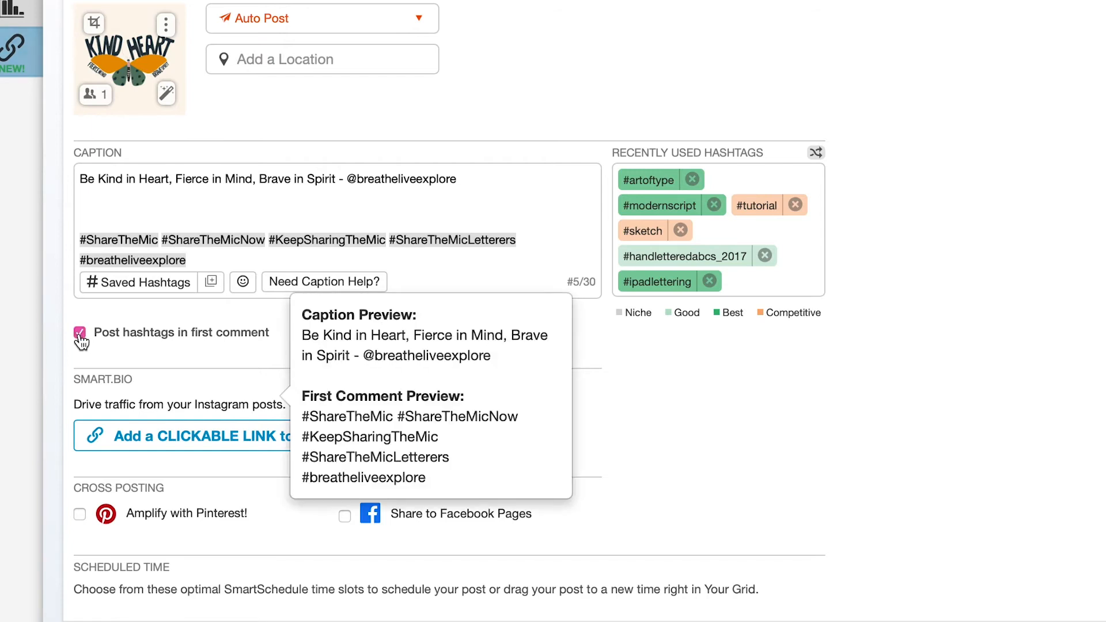
pyautogui.click(173, 344)
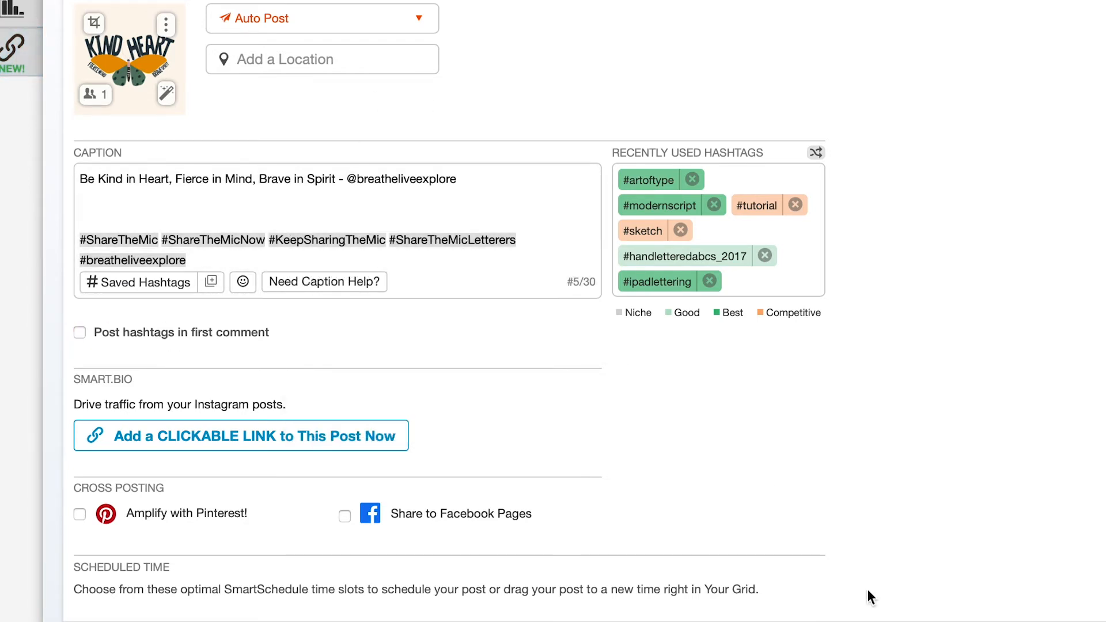
# - Review the Kind Heart post's caption, link, cross-posting options and suggested SmartSchedule time slots
pyautogui.scroll(-2, 743, 488)
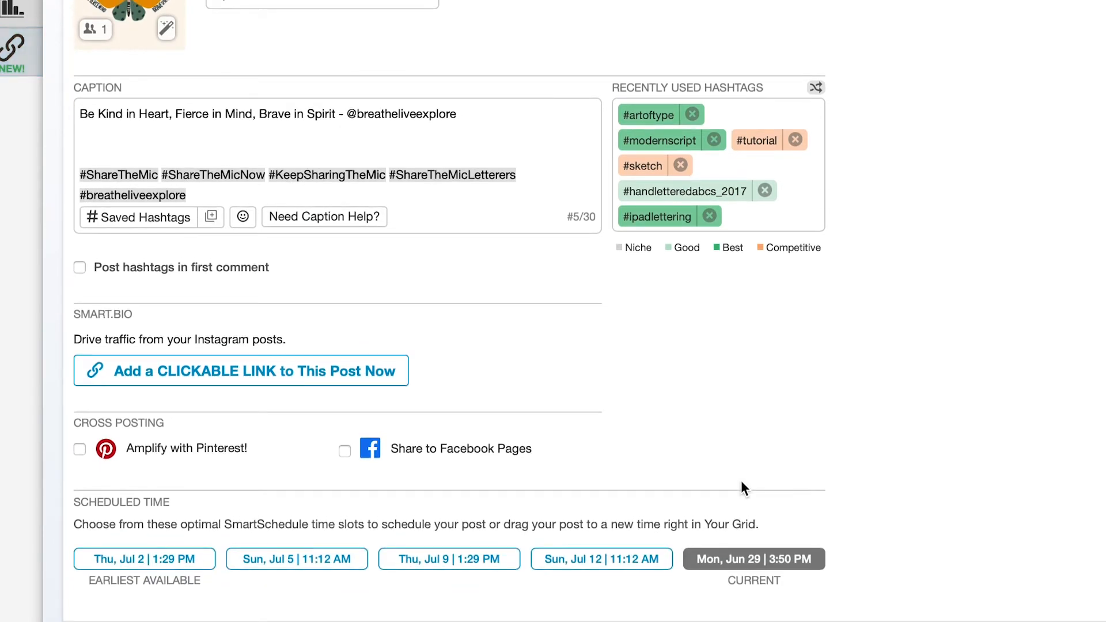
pyautogui.click(244, 171)
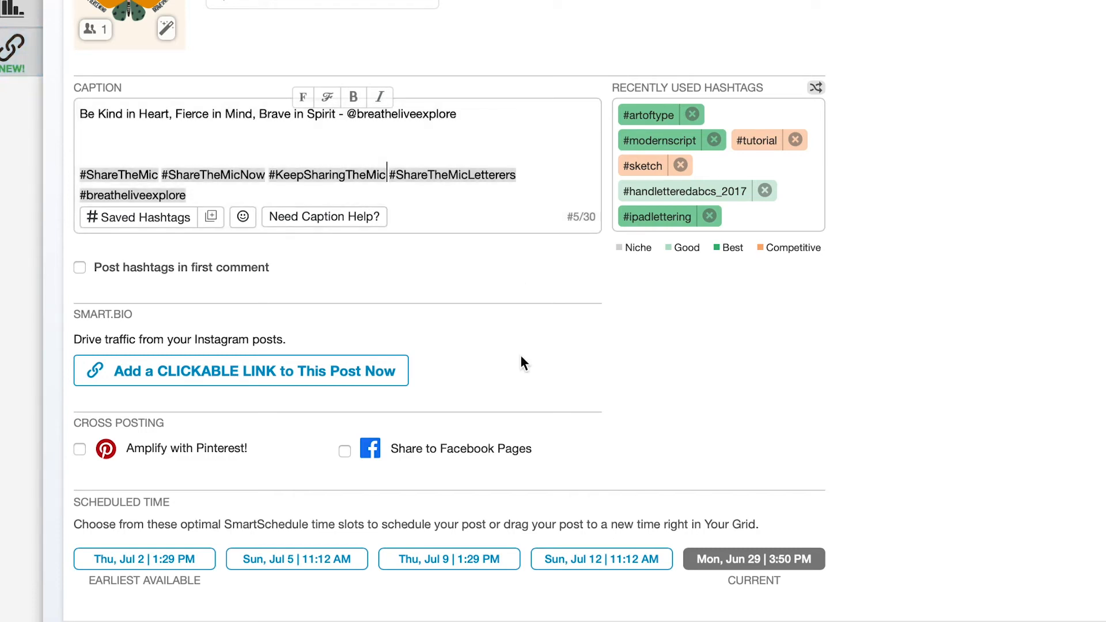
pyautogui.scroll(1, 521, 355)
pyautogui.scroll(-1, 520, 355)
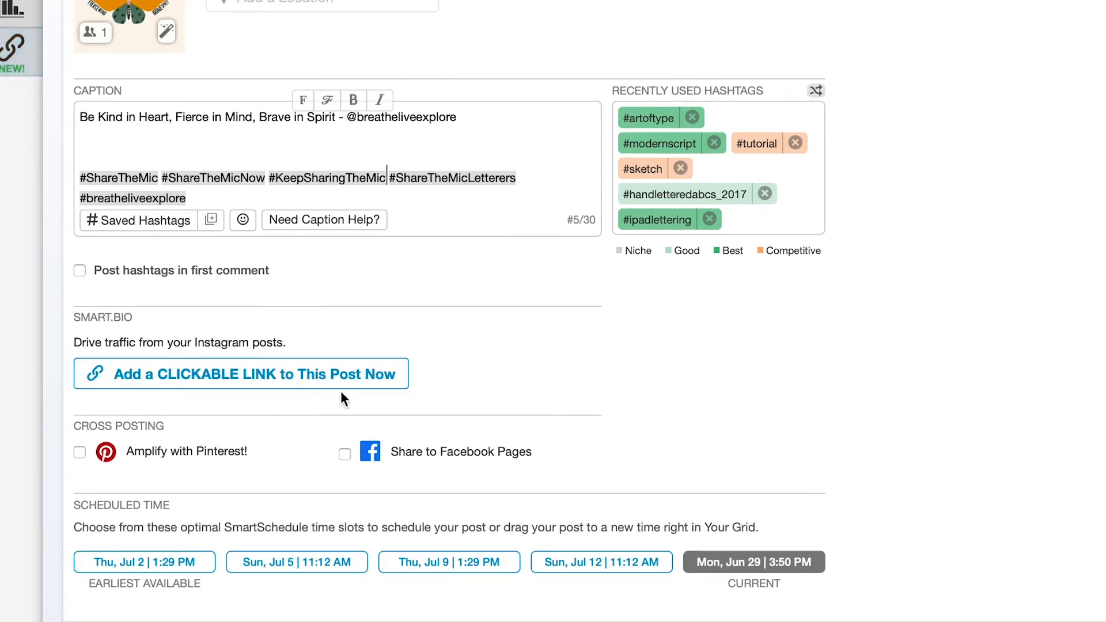
pyautogui.scroll(1, 490, 388)
pyautogui.scroll(2, 490, 383)
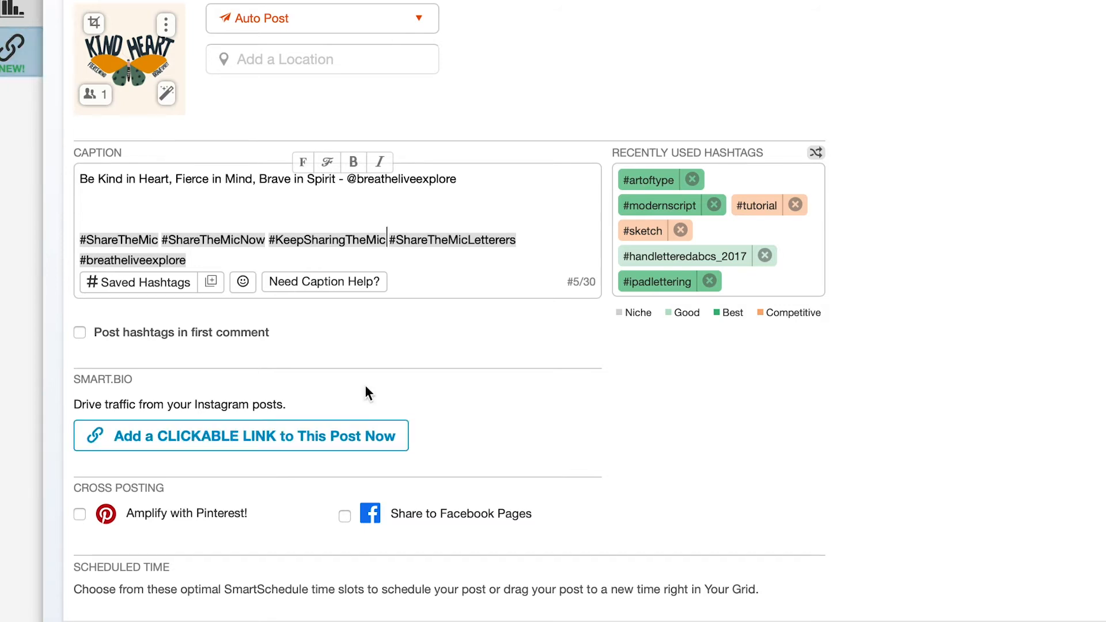
pyautogui.scroll(-2, 365, 390)
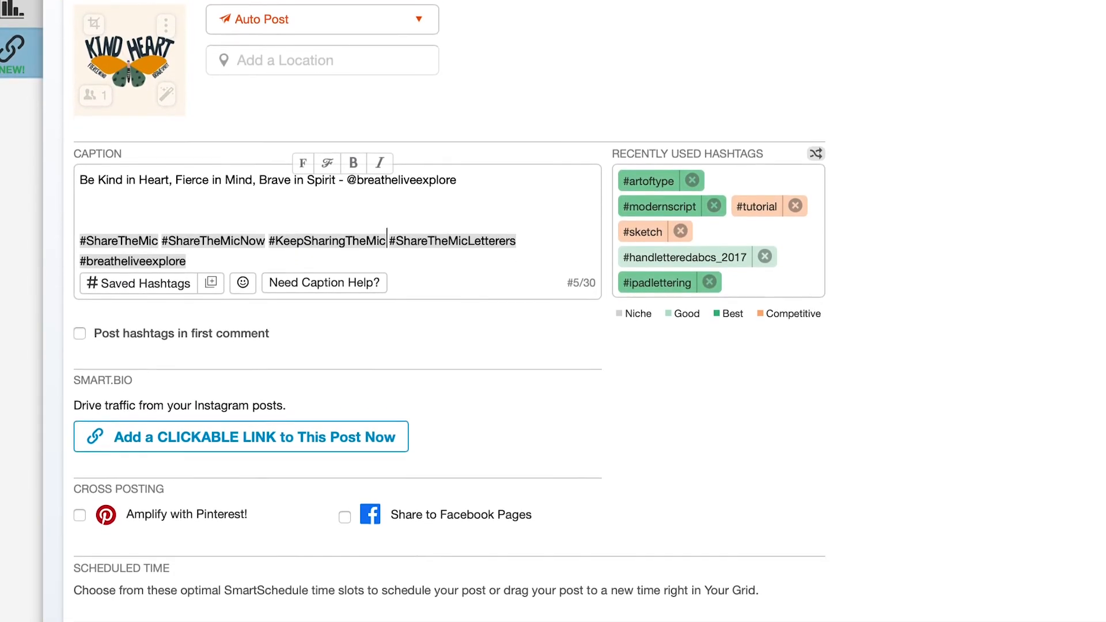
pyautogui.scroll(1, 811, 299)
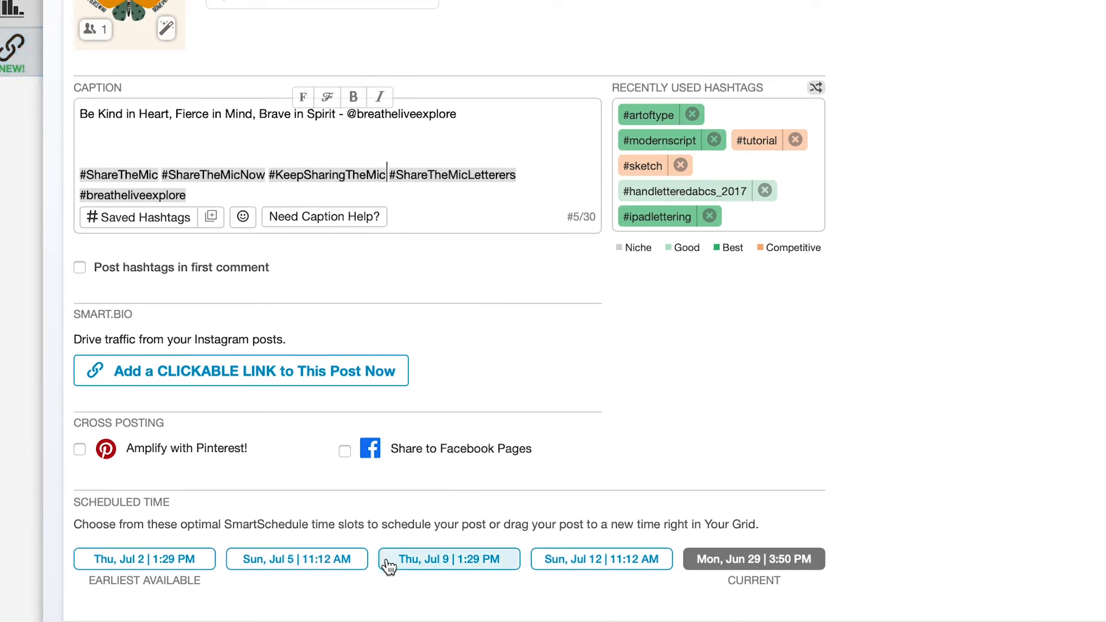
# - Set a custom time of June 29, 2020 at 3:03 PM for the Kind Heart post and schedule it
pyautogui.click(751, 565)
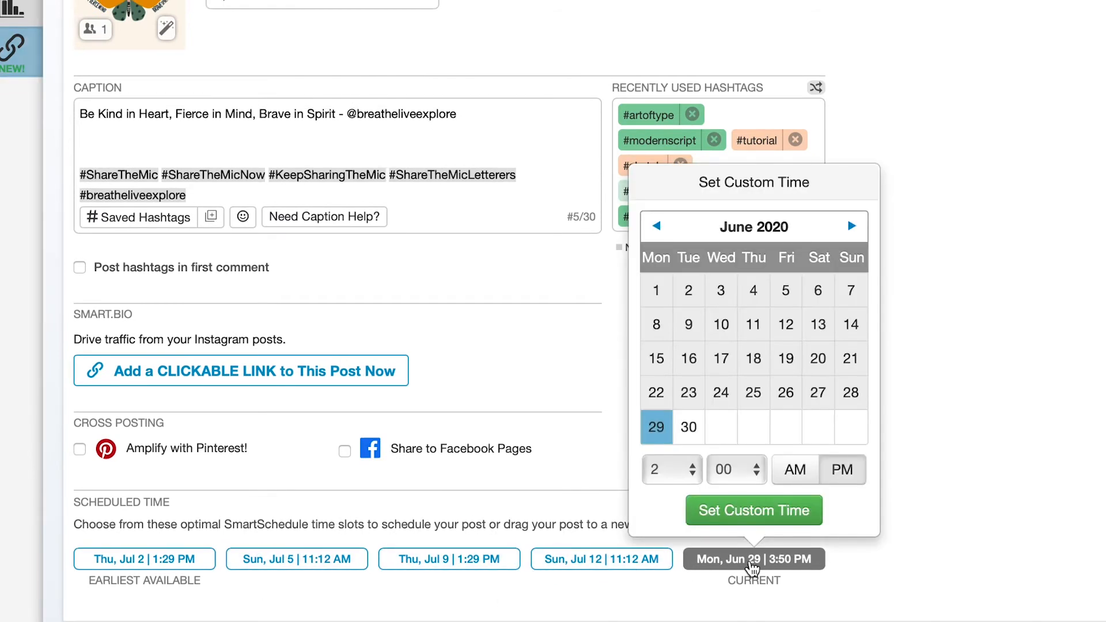
pyautogui.click(879, 545)
pyautogui.click(785, 560)
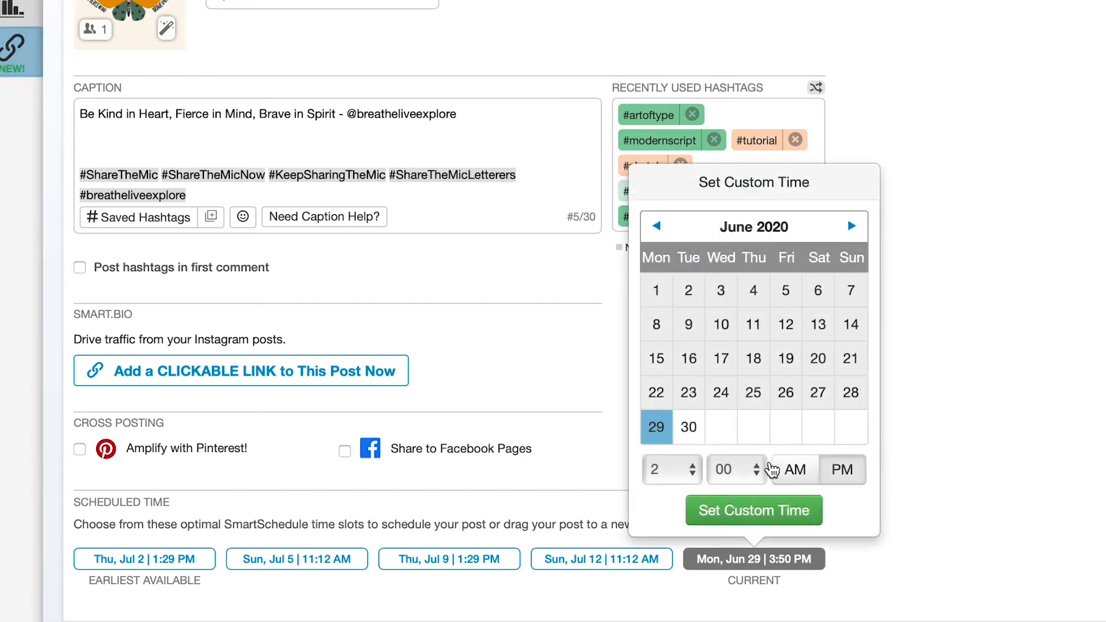
pyautogui.click(672, 470)
pyautogui.click(669, 493)
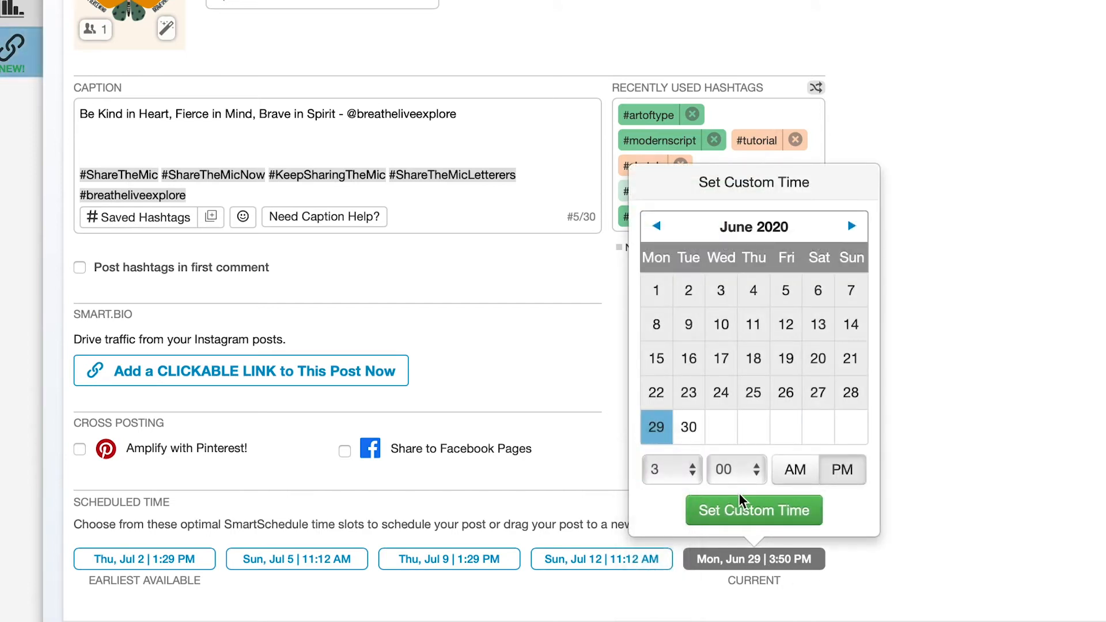
pyautogui.click(739, 473)
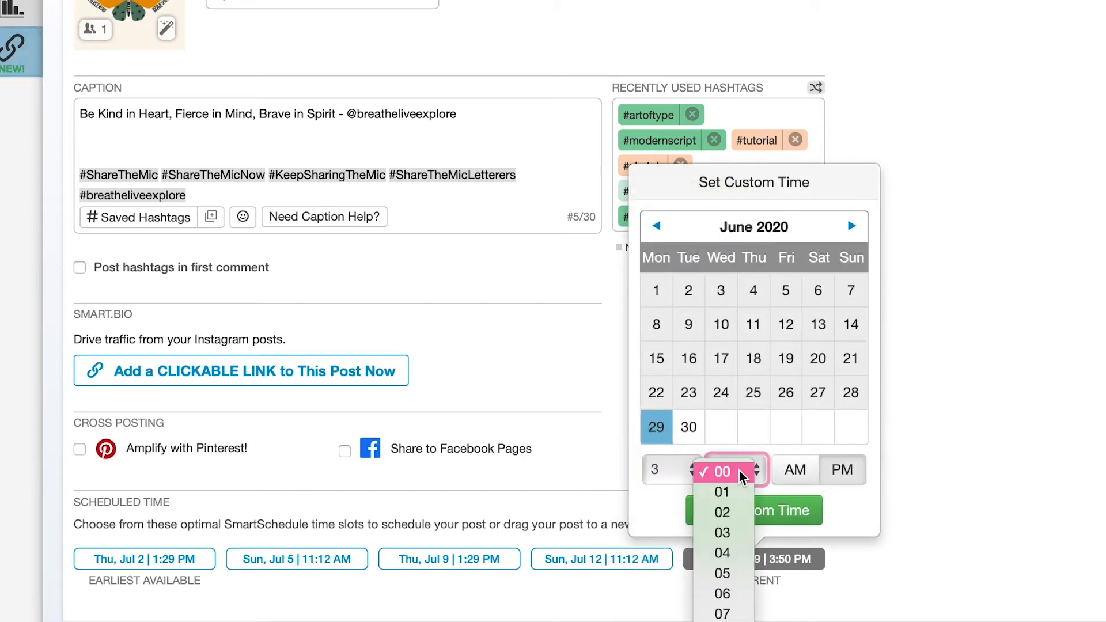
pyautogui.click(723, 533)
pyautogui.click(842, 475)
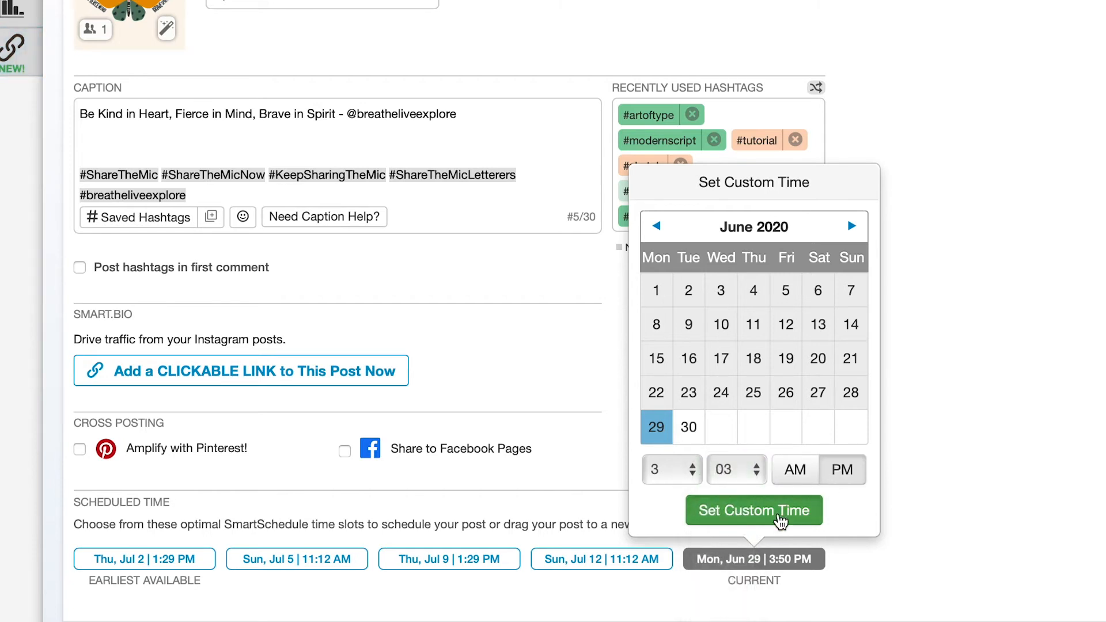
pyautogui.click(781, 511)
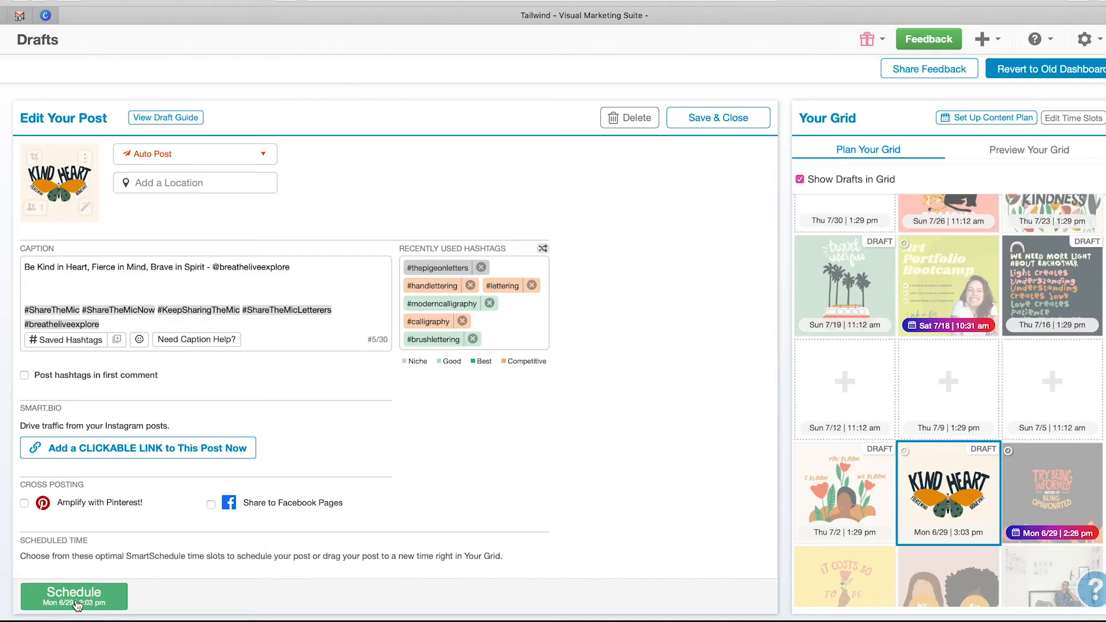
pyautogui.click(74, 596)
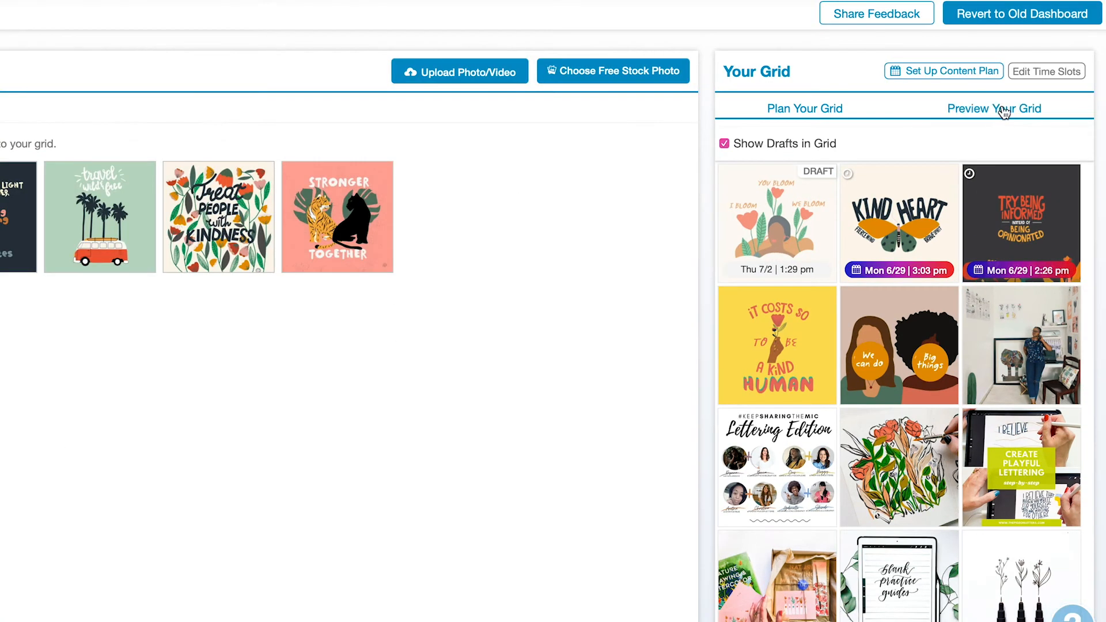
# - Preview how the scheduled posts look in the Instagram grid, and return to the planning view
pyautogui.click(1004, 112)
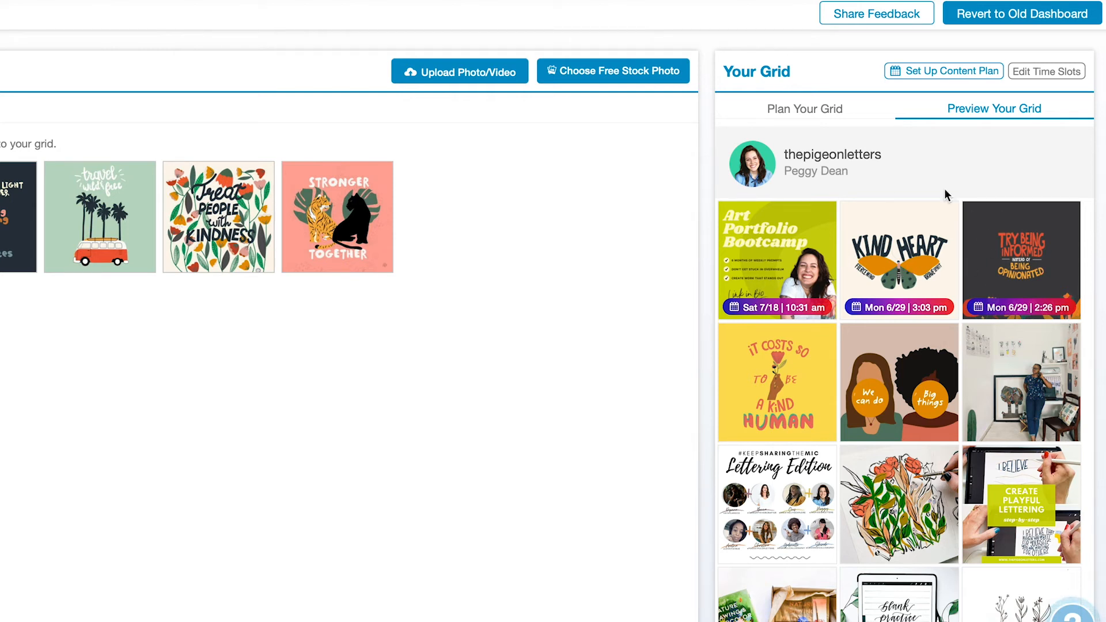
pyautogui.click(830, 118)
pyautogui.scroll(3, 781, 305)
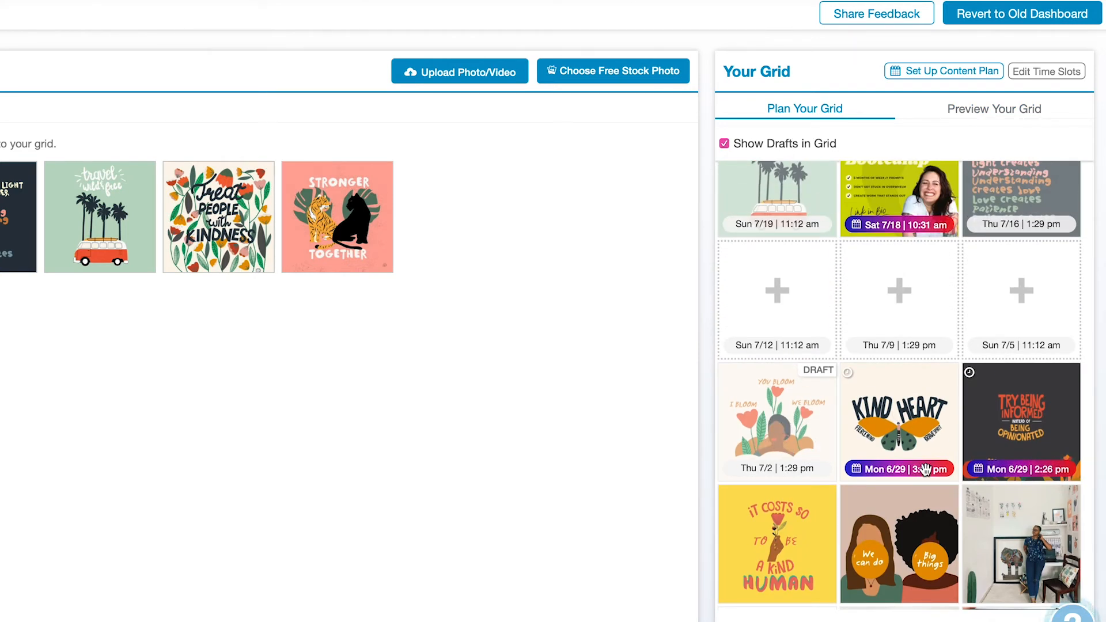
# - Open the "You Bloom" draft in the Thu 7/2 slot, look over its settings, and save and close it
pyautogui.click(778, 378)
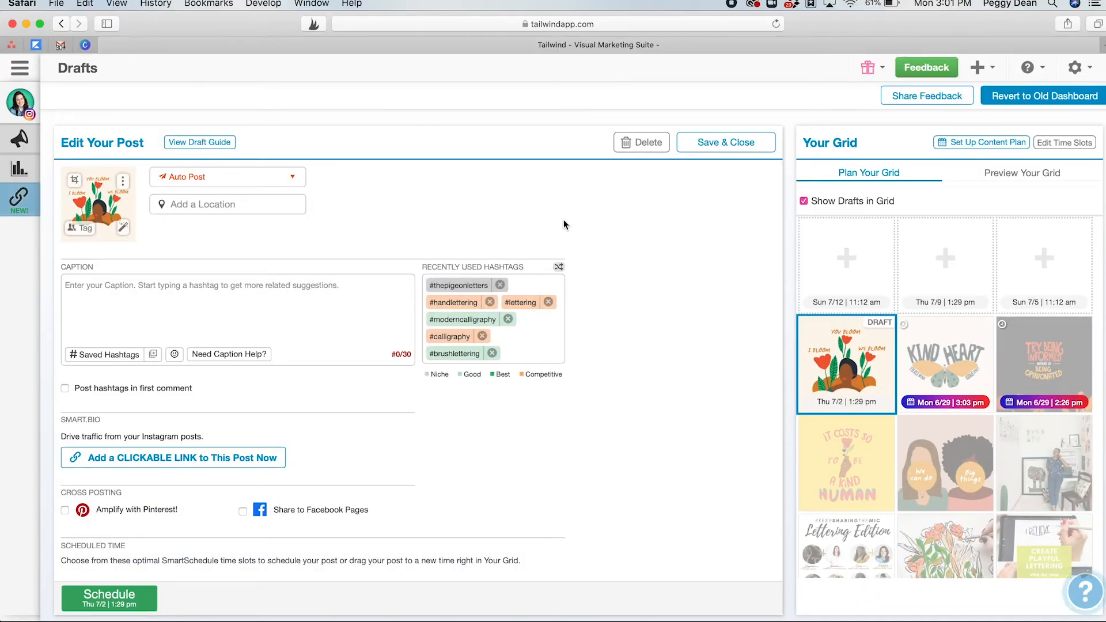
pyautogui.moveTo(456, 265)
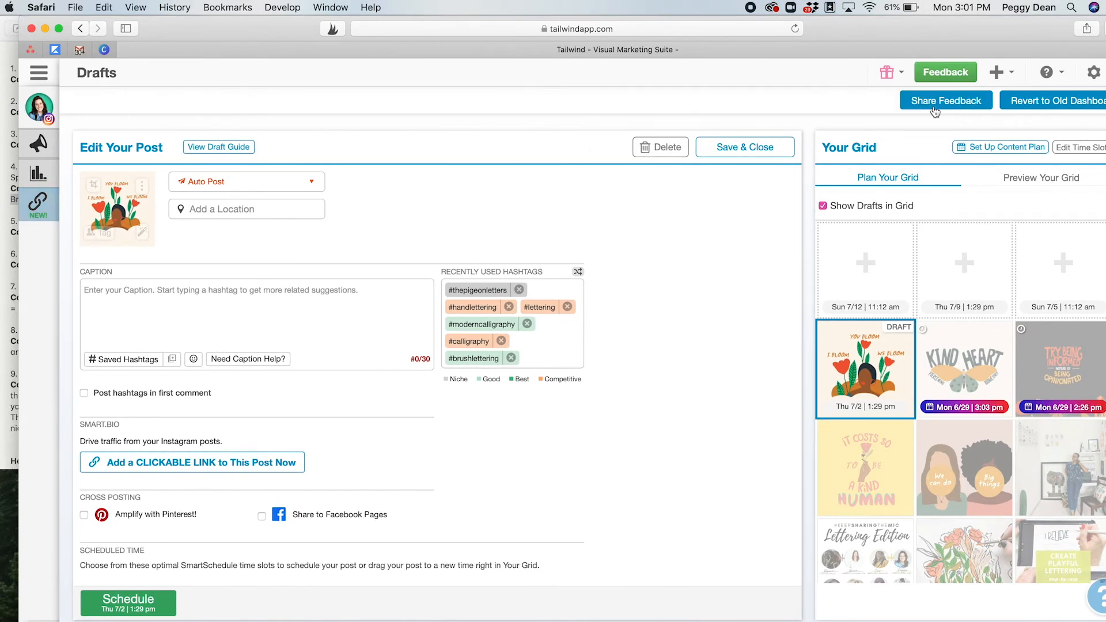
pyautogui.click(759, 149)
# - Copy the "Stronger Together" caption from Notes and paste it as the caption of the Stronger Together draft in Tailwind
pyautogui.click(13, 236)
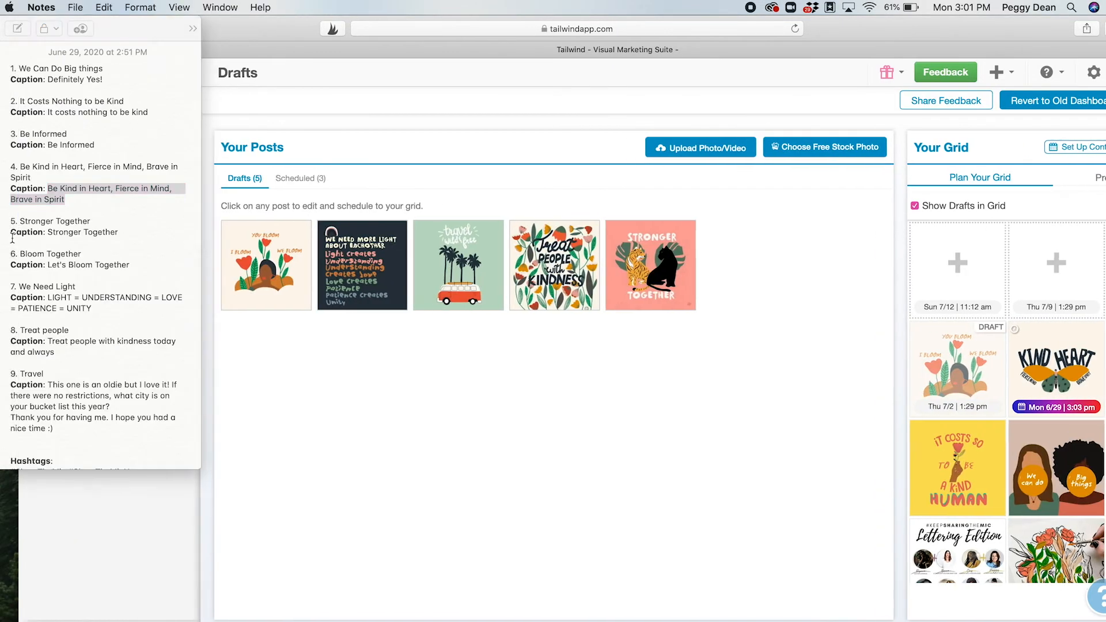
pyautogui.click(61, 223)
pyautogui.moveTo(119, 233); pyautogui.dragTo(52, 232)
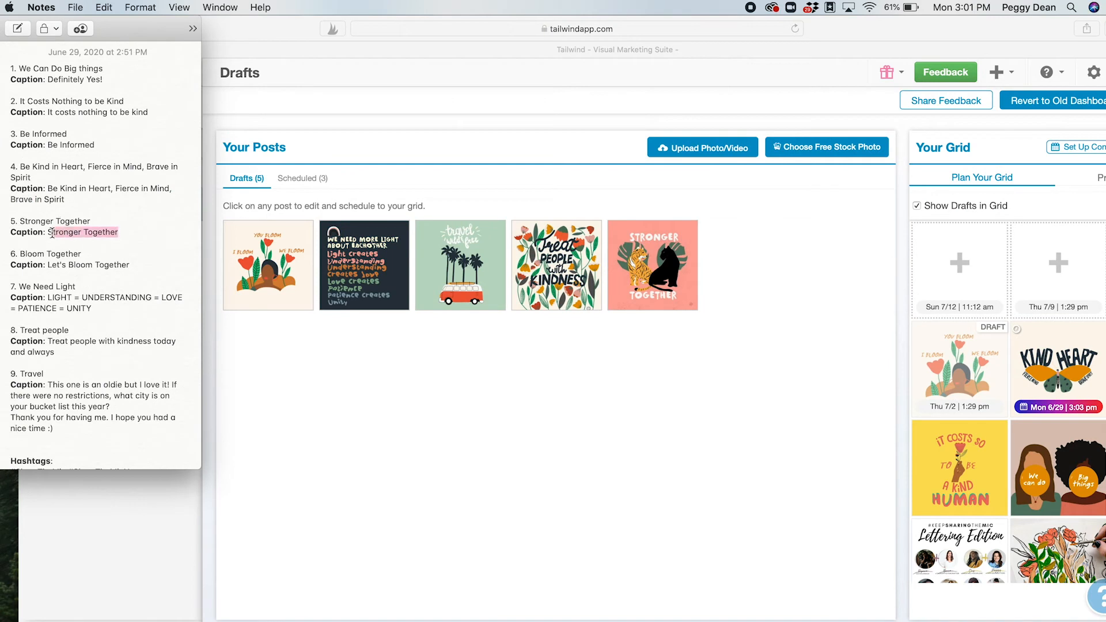
pyautogui.press('super+Tab')
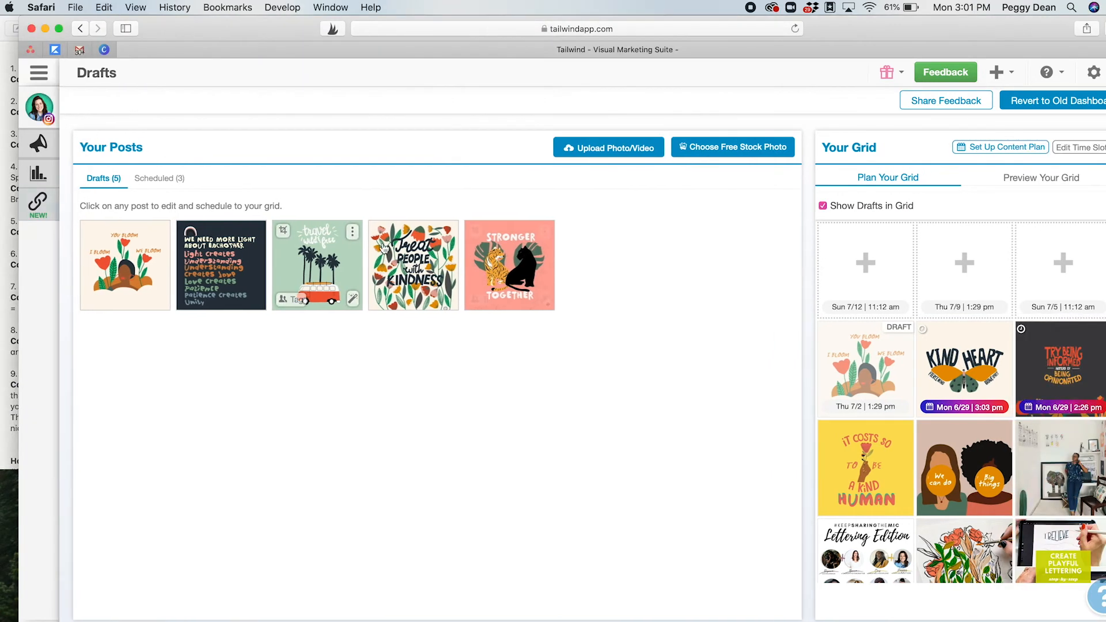
pyautogui.click(510, 265)
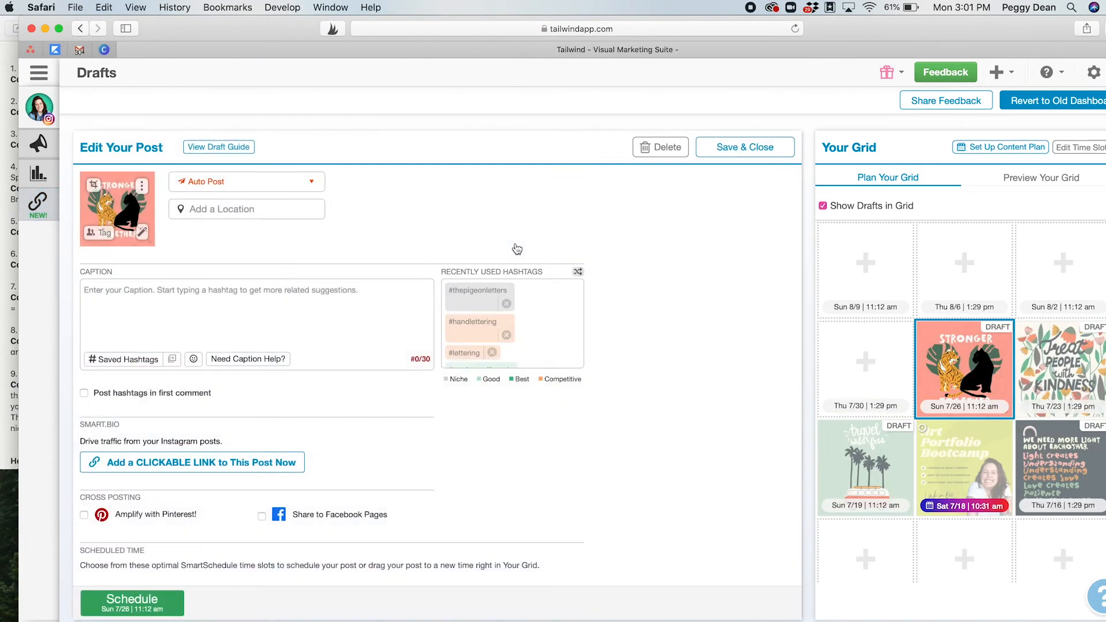
pyautogui.click(197, 299)
pyautogui.write('Stronger Together')
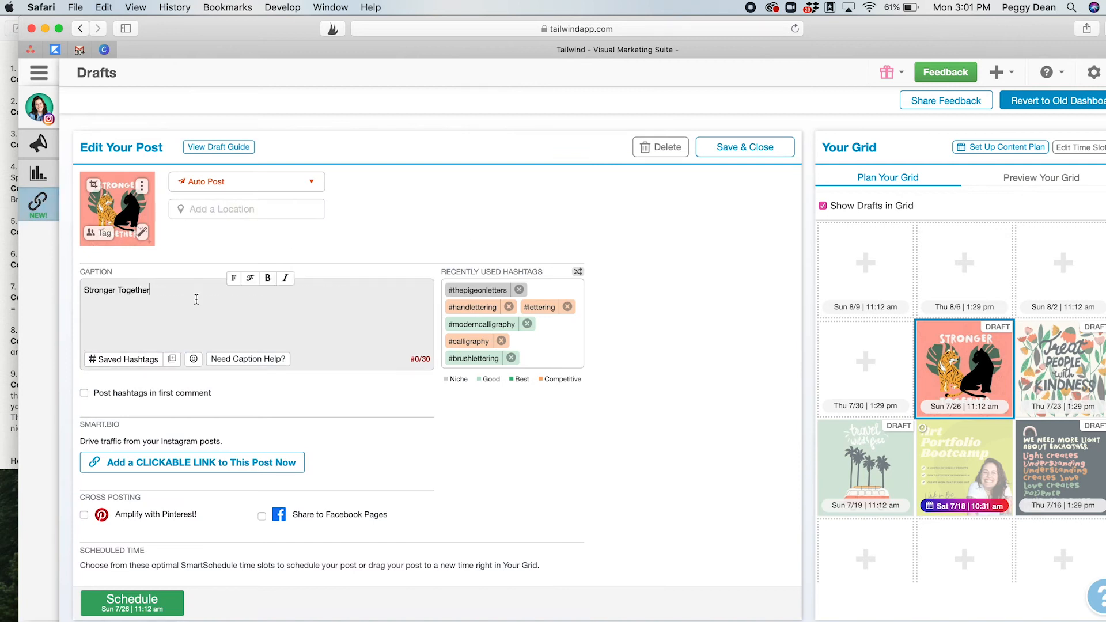
pyautogui.write('- @')
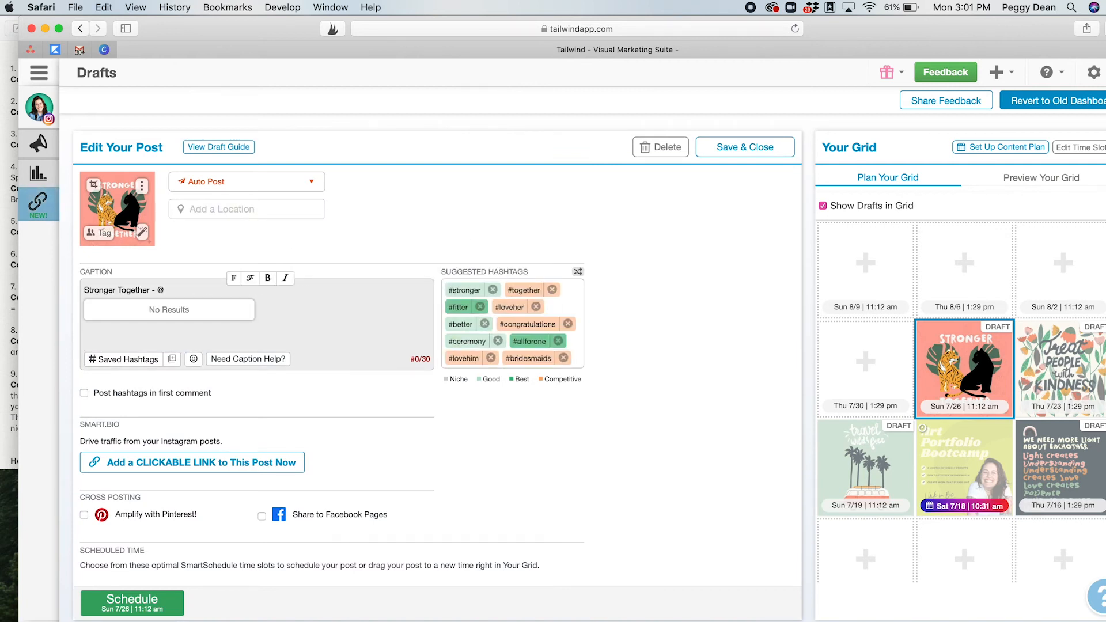
pyautogui.write('breathe')
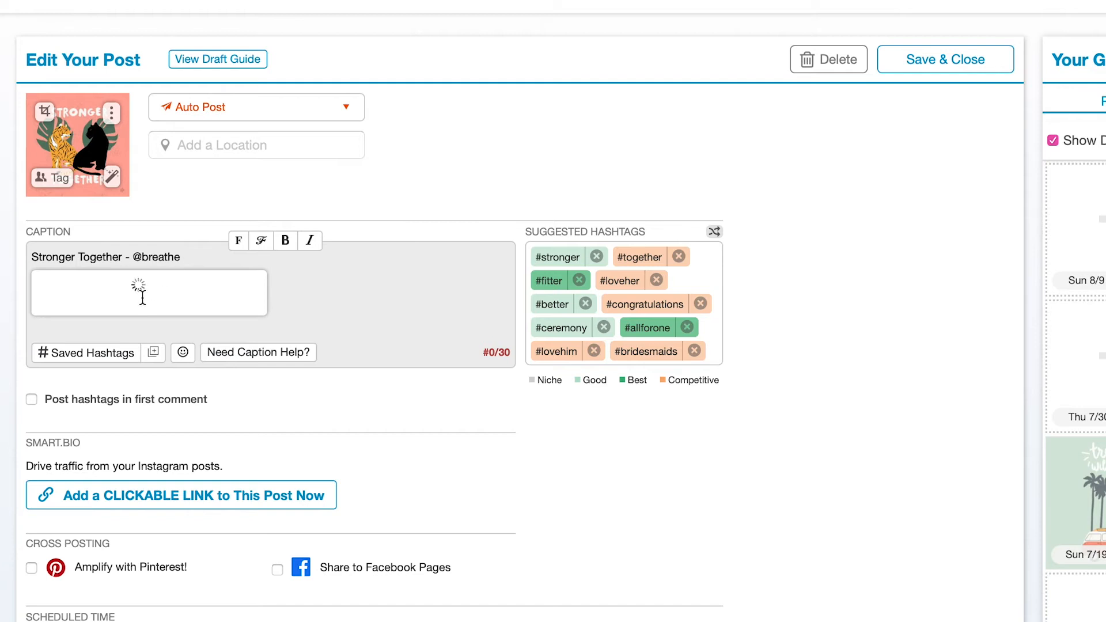
pyautogui.write('liveexp')
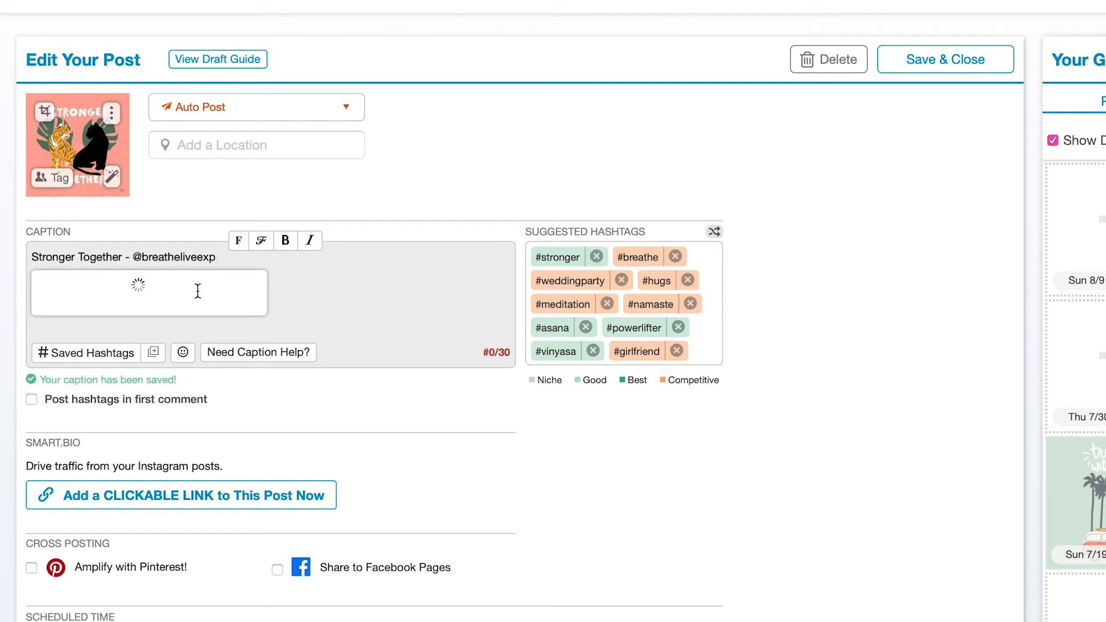
pyautogui.write('lo')
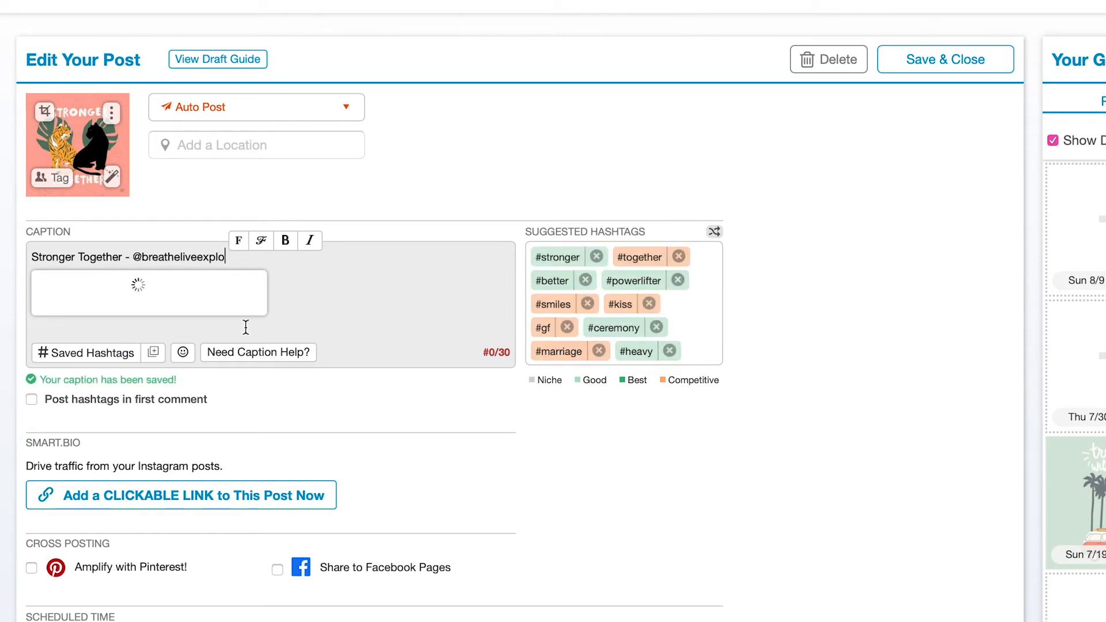
pyautogui.write('re')
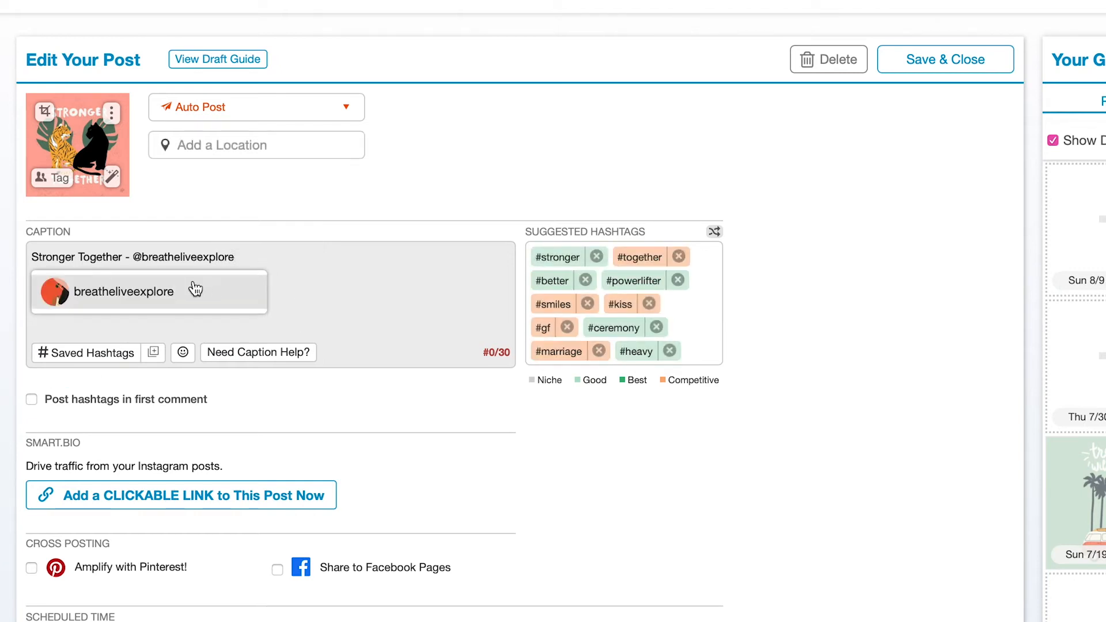
pyautogui.click(196, 289)
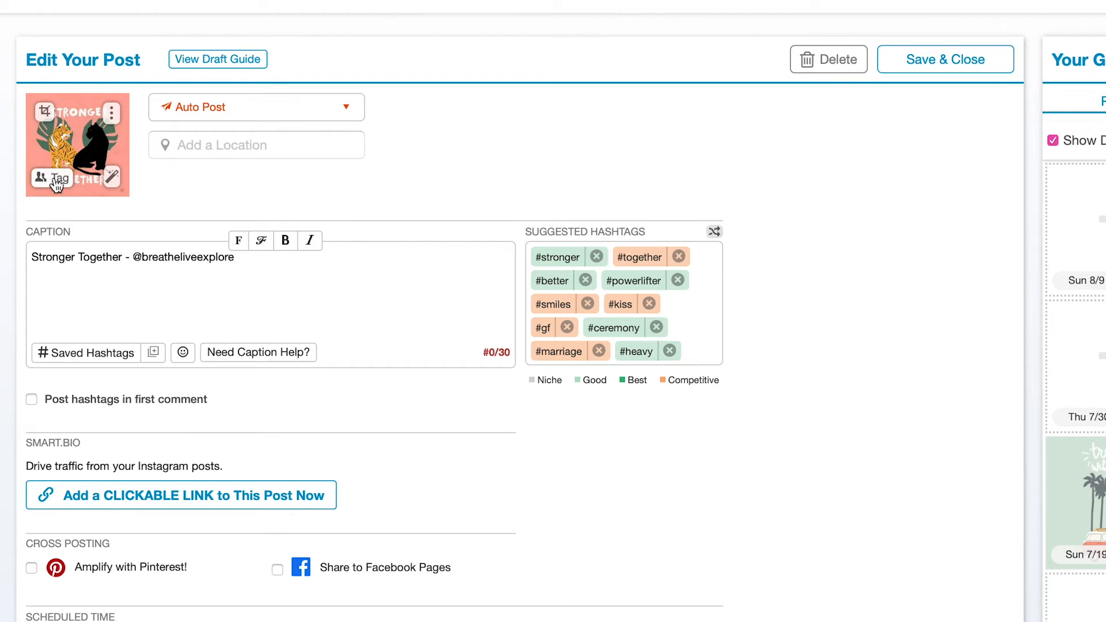
# - Tag the breatheliveexplore account on the Stronger Together image, just below the black panther, and finish tagging
pyautogui.click(56, 183)
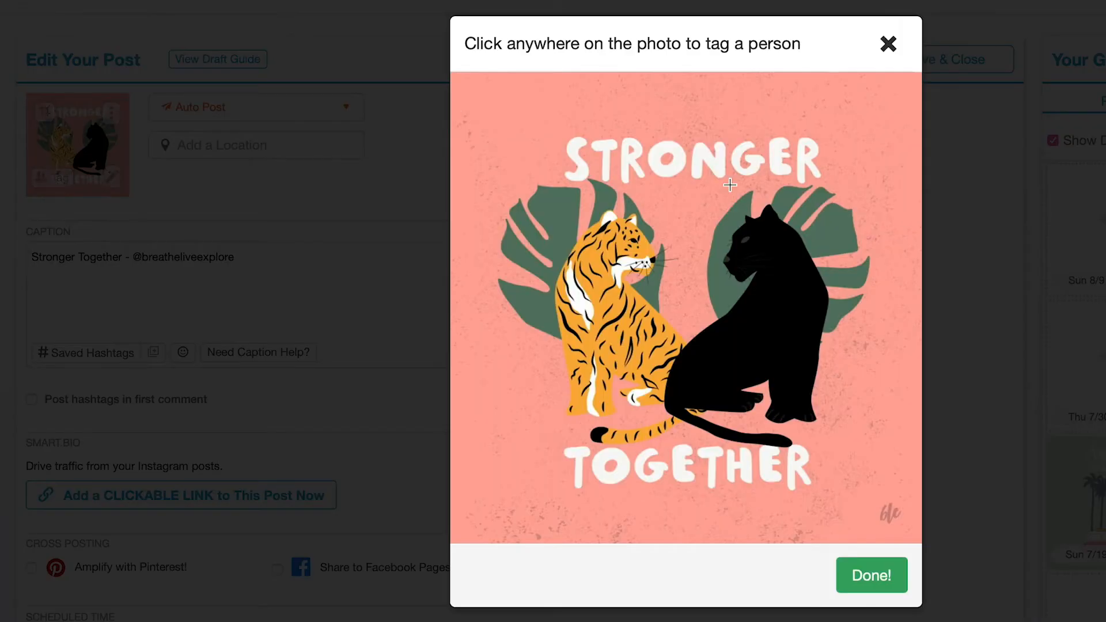
pyautogui.click(859, 425)
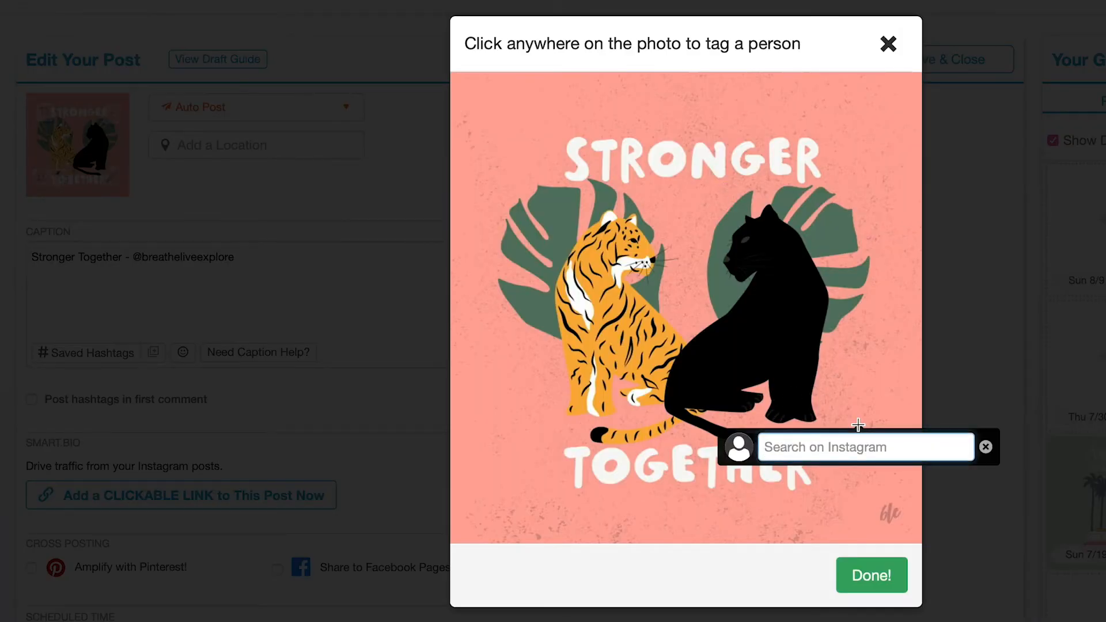
pyautogui.write('breathe')
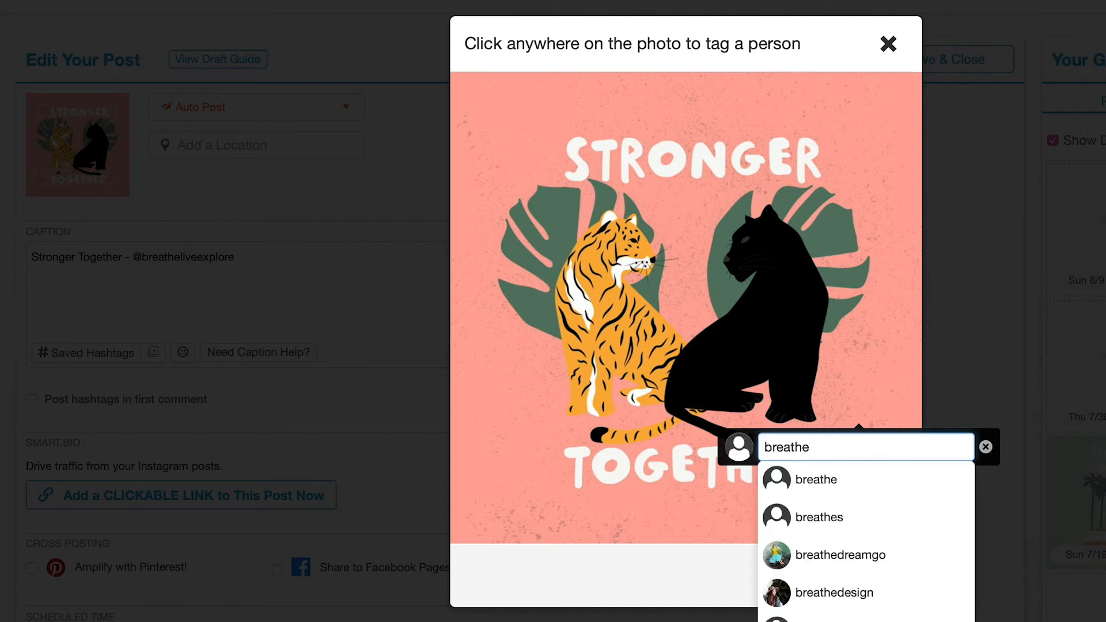
pyautogui.write('liveexp')
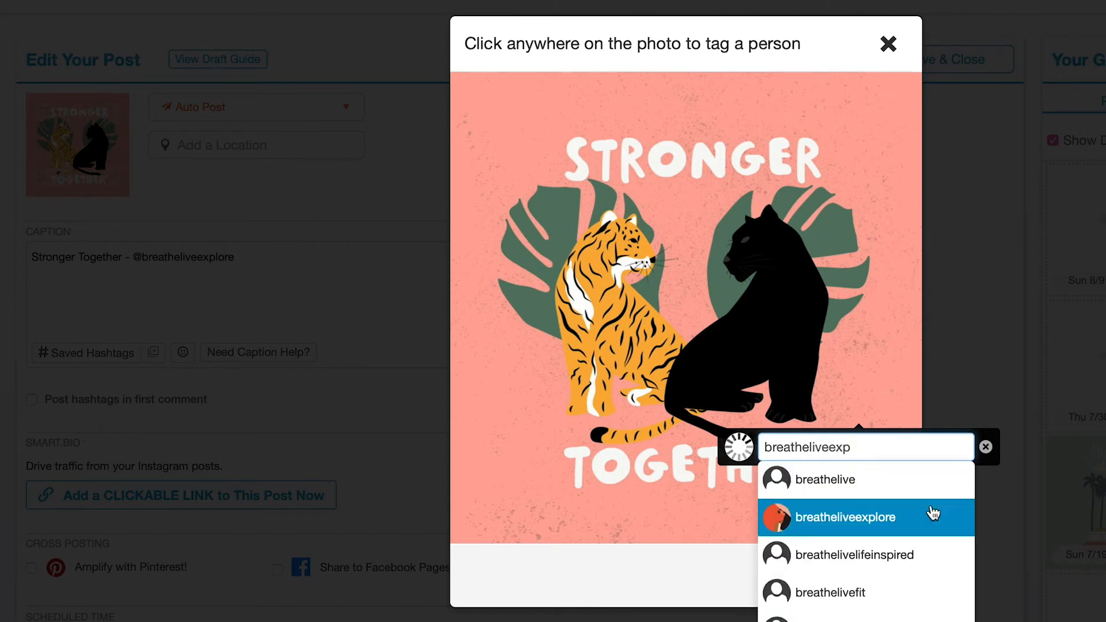
pyautogui.click(916, 514)
pyautogui.click(872, 575)
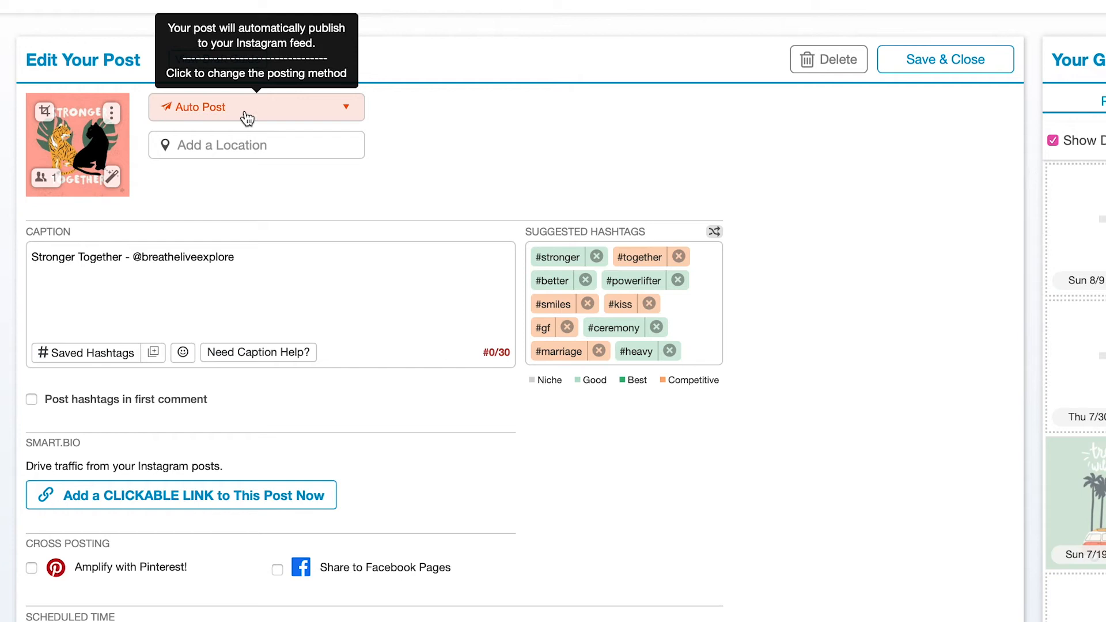
# - Copy the hashtags from #ShareTheMic through #breatheliveexplore in Notes and paste them below the Stronger Together caption
pyautogui.click(311, 274)
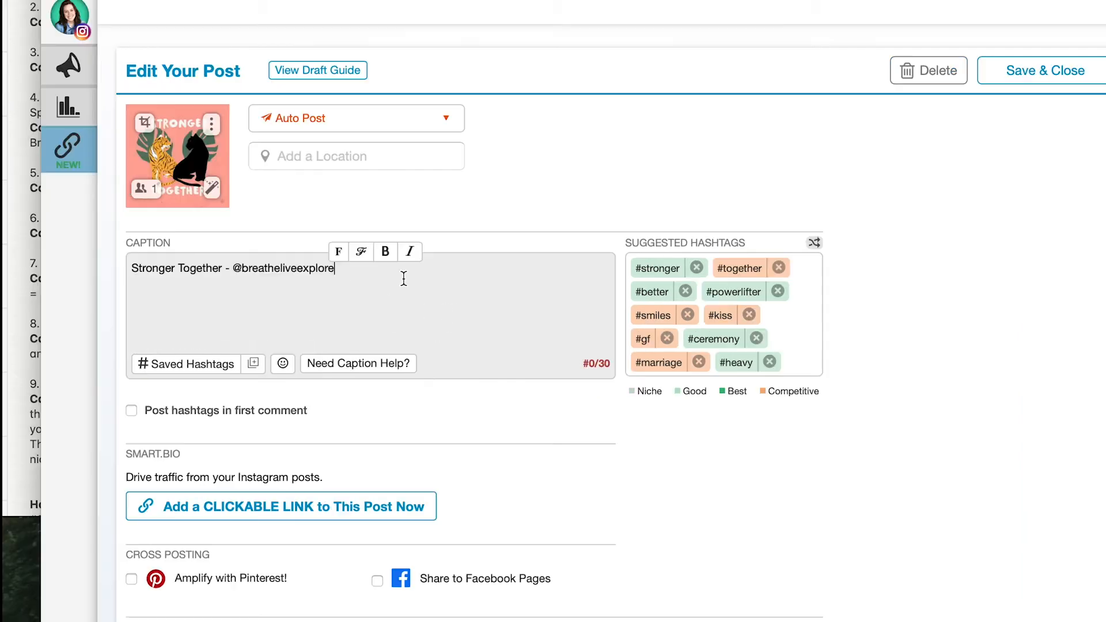
pyautogui.click(1, 366)
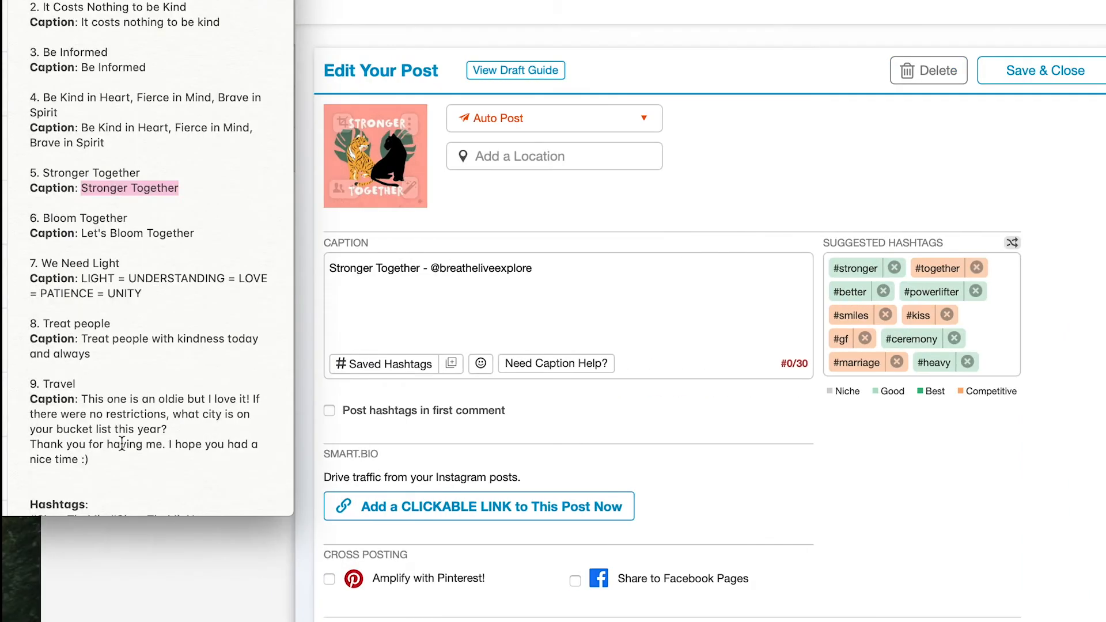
pyautogui.scroll(-3, 122, 443)
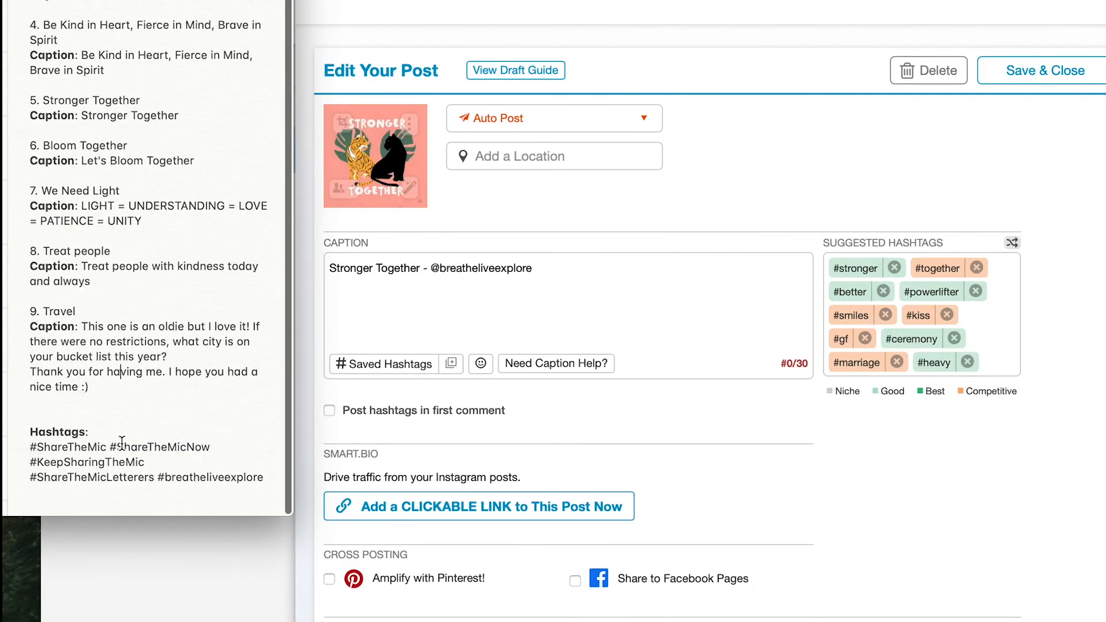
pyautogui.moveTo(275, 479); pyautogui.dragTo(54, 450)
pyautogui.hotkey('ctrl', 'c')
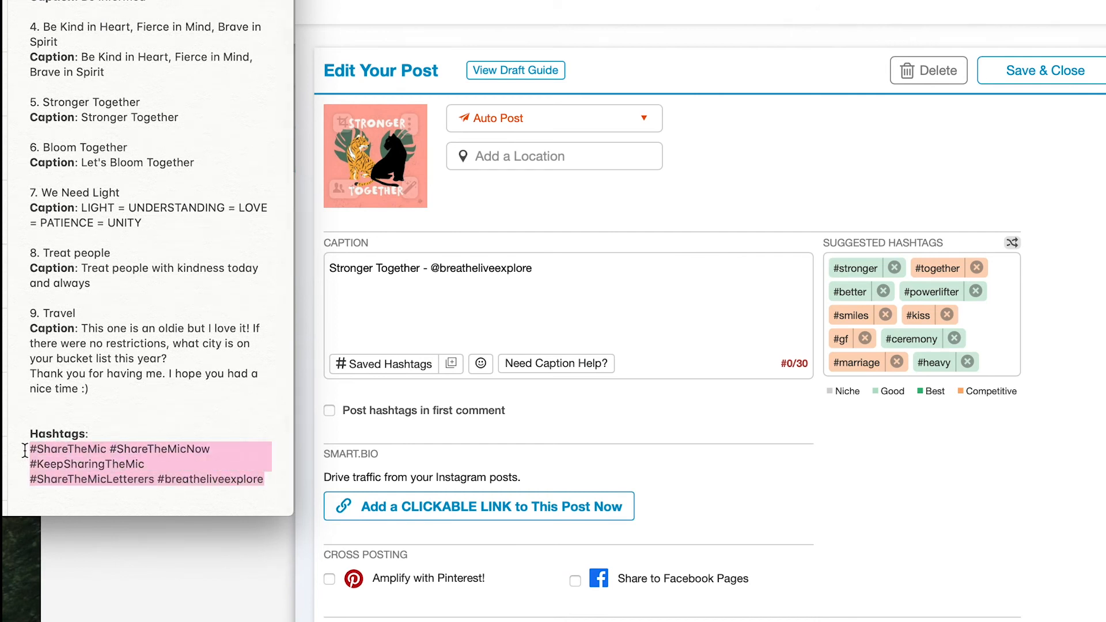
pyautogui.click(571, 323)
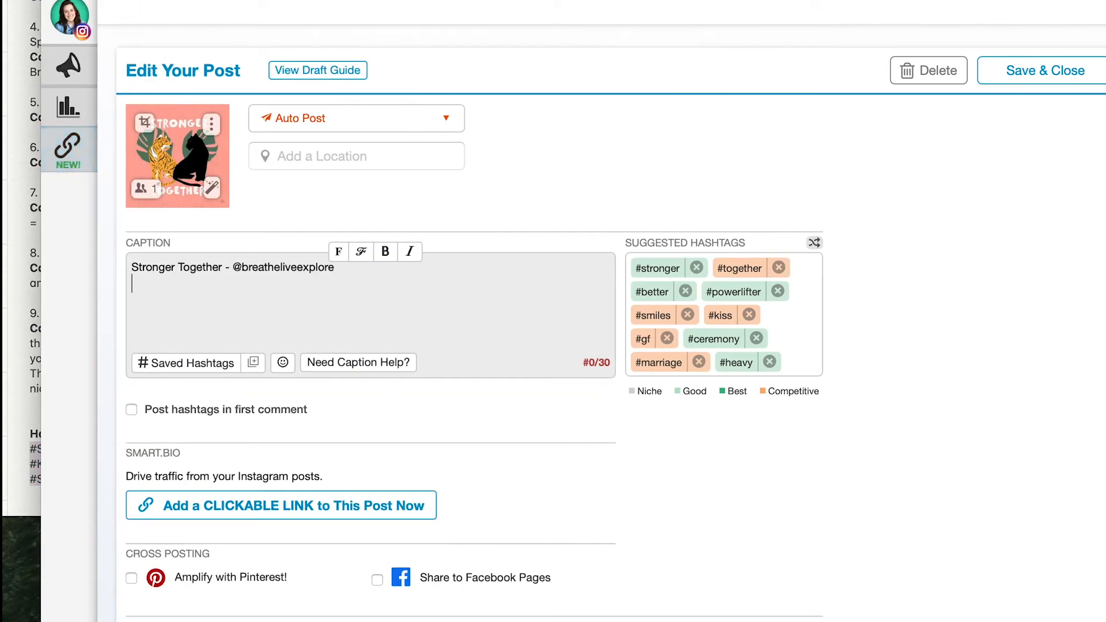
pyautogui.hotkey('ctrl', 'v')
pyautogui.click(392, 430)
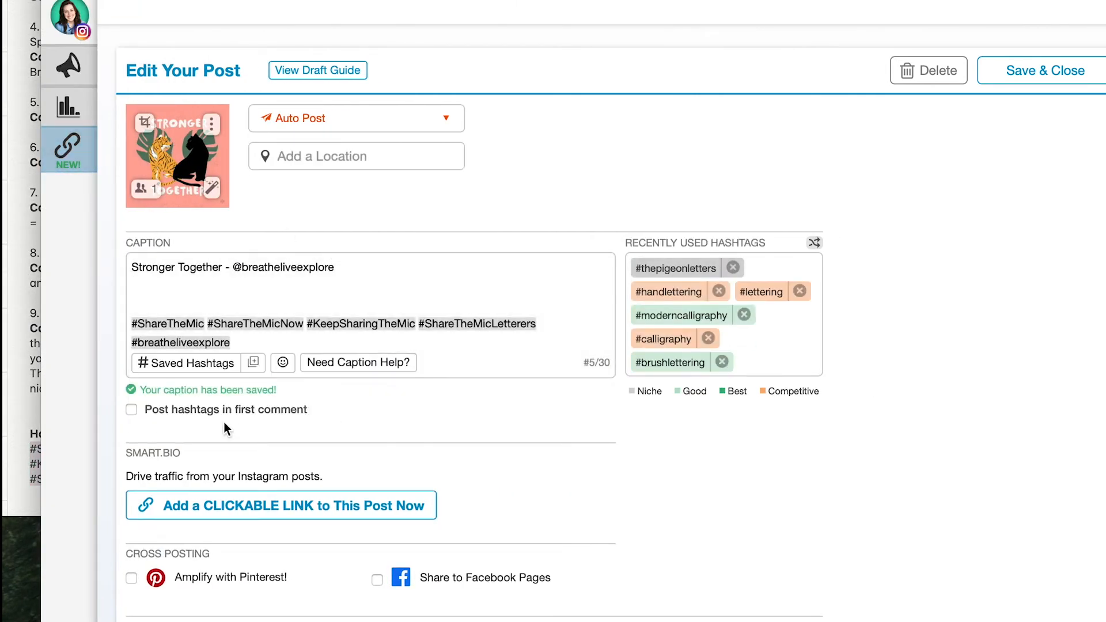
# - Set a custom time of June 29, 2020 at 4:13 PM for the Stronger Together post and schedule it
pyautogui.scroll(-1, 317, 599)
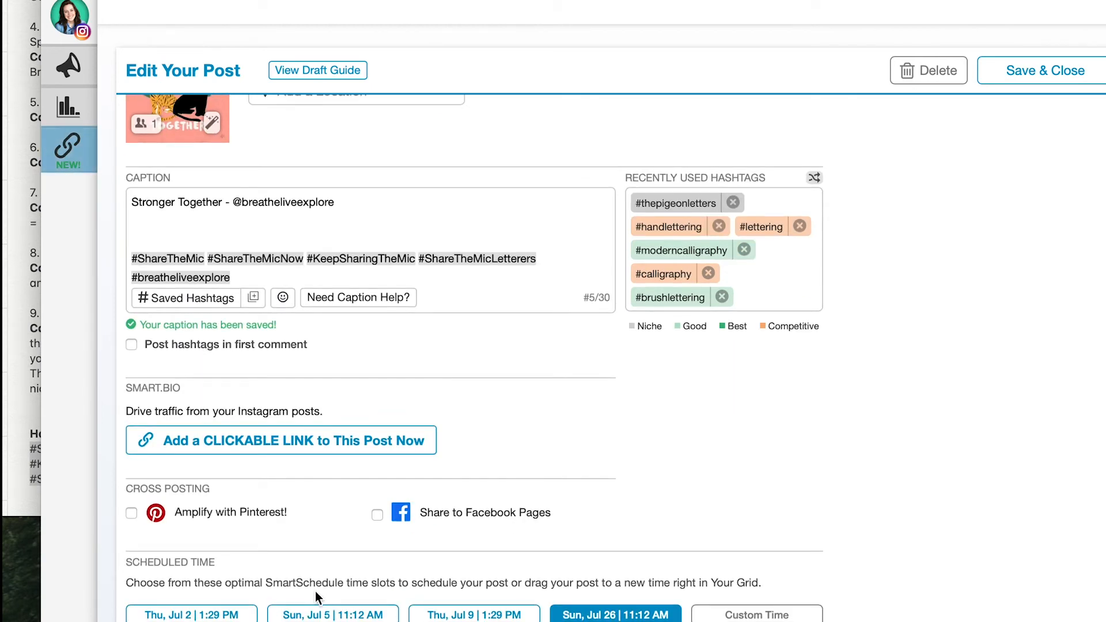
pyautogui.click(757, 620)
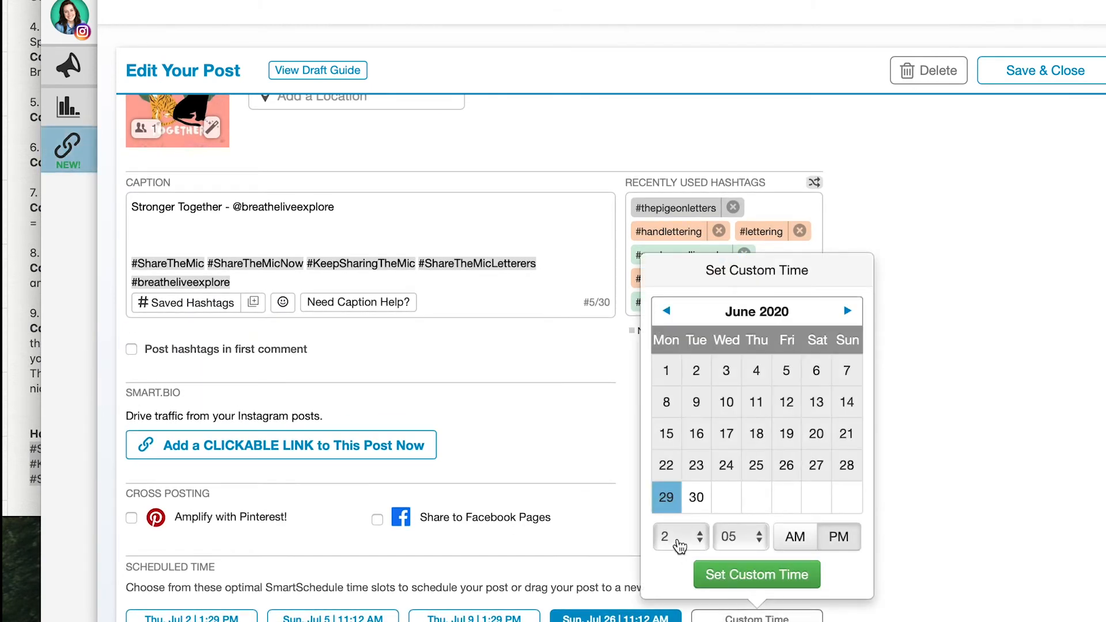
pyautogui.click(694, 538)
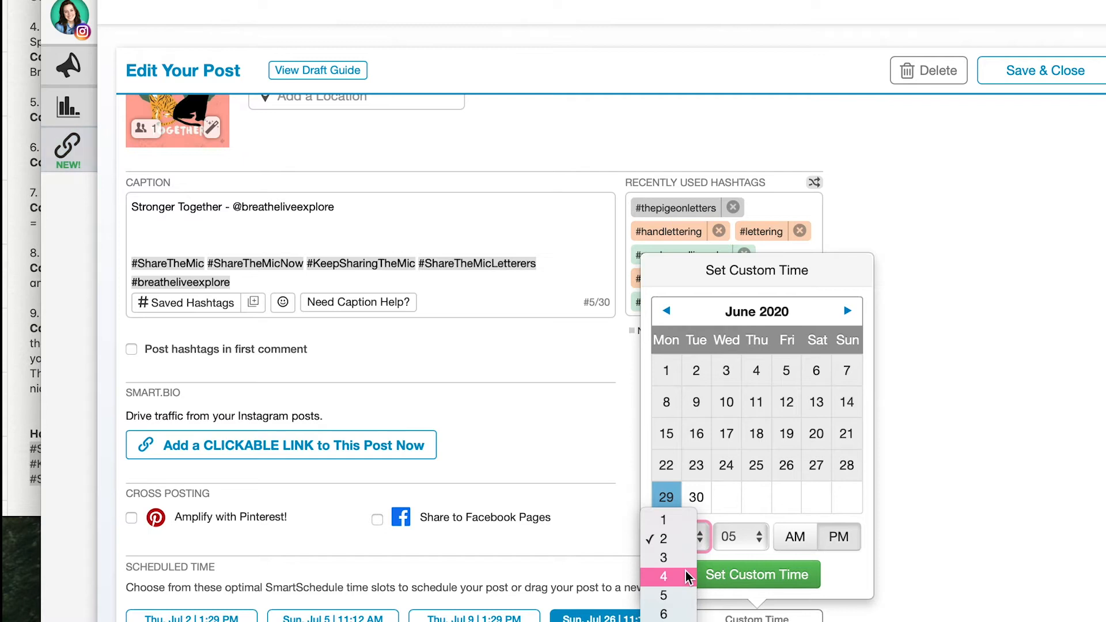
pyautogui.click(669, 576)
pyautogui.click(743, 537)
pyautogui.scroll(-4, 728, 538)
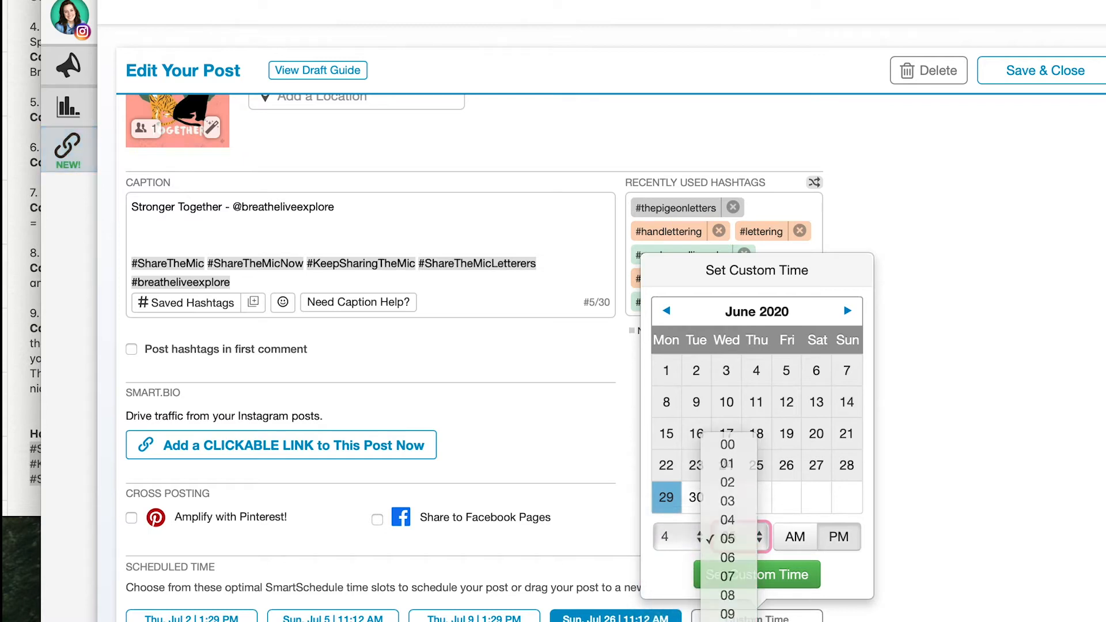
pyautogui.click(729, 528)
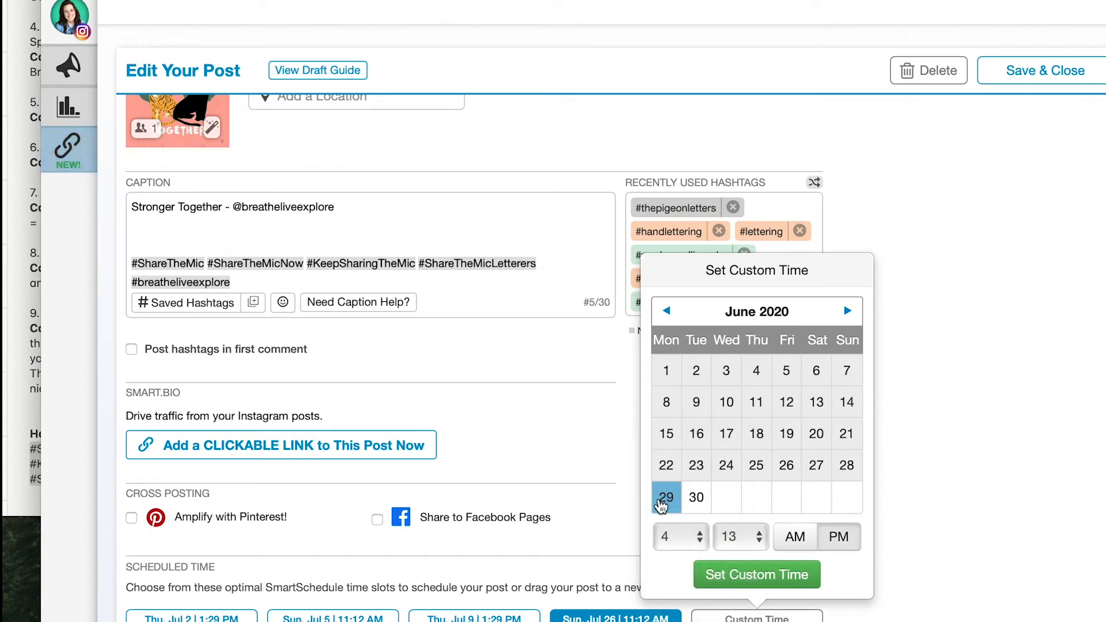
pyautogui.click(743, 575)
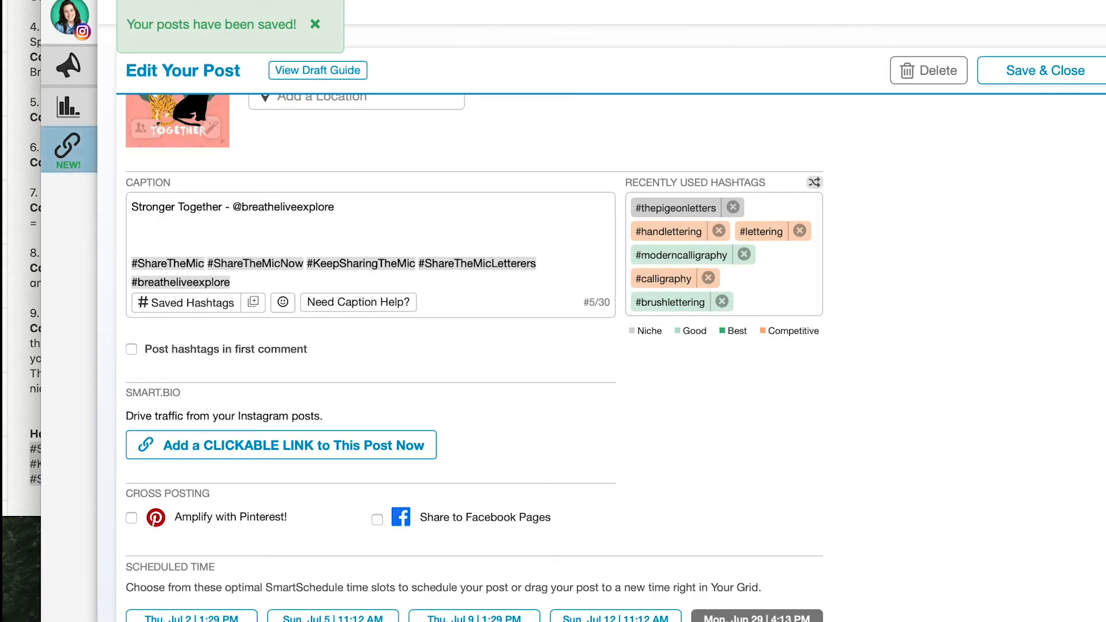
pyautogui.click(133, 599)
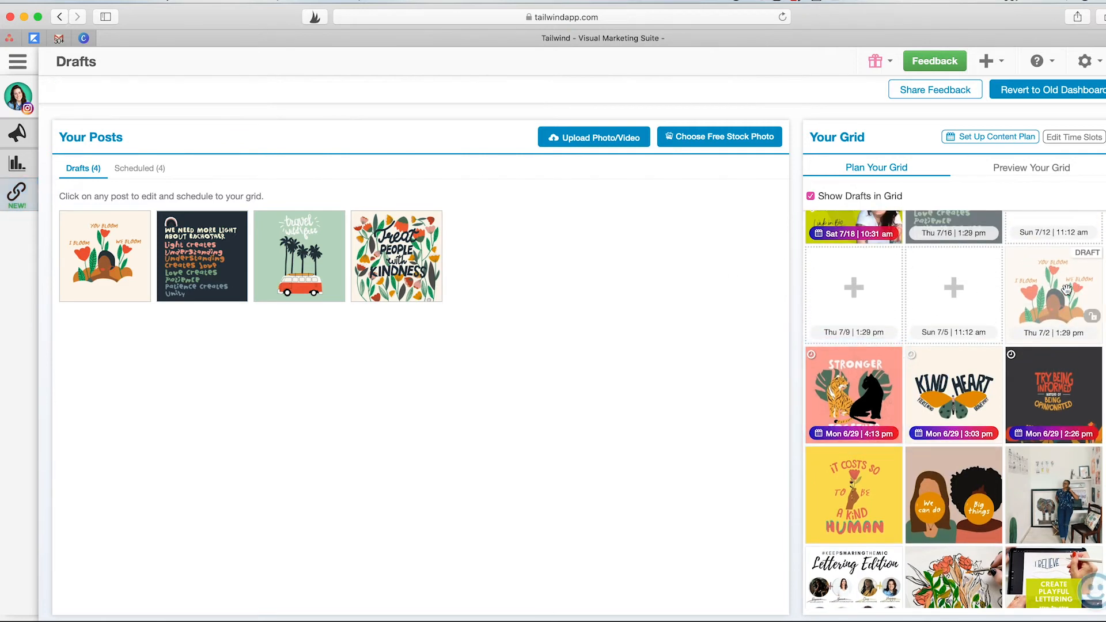
# - Reopen the scheduled Stronger Together post, check its tagged account and image options, and open and cancel the image replacement
pyautogui.click(864, 387)
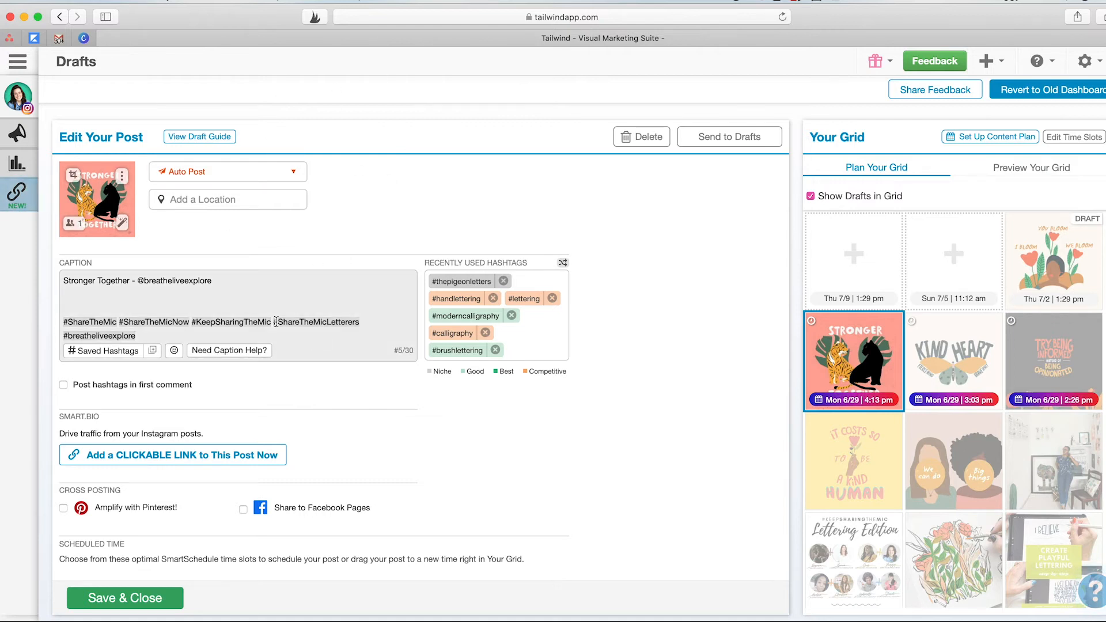
pyautogui.moveTo(276, 321)
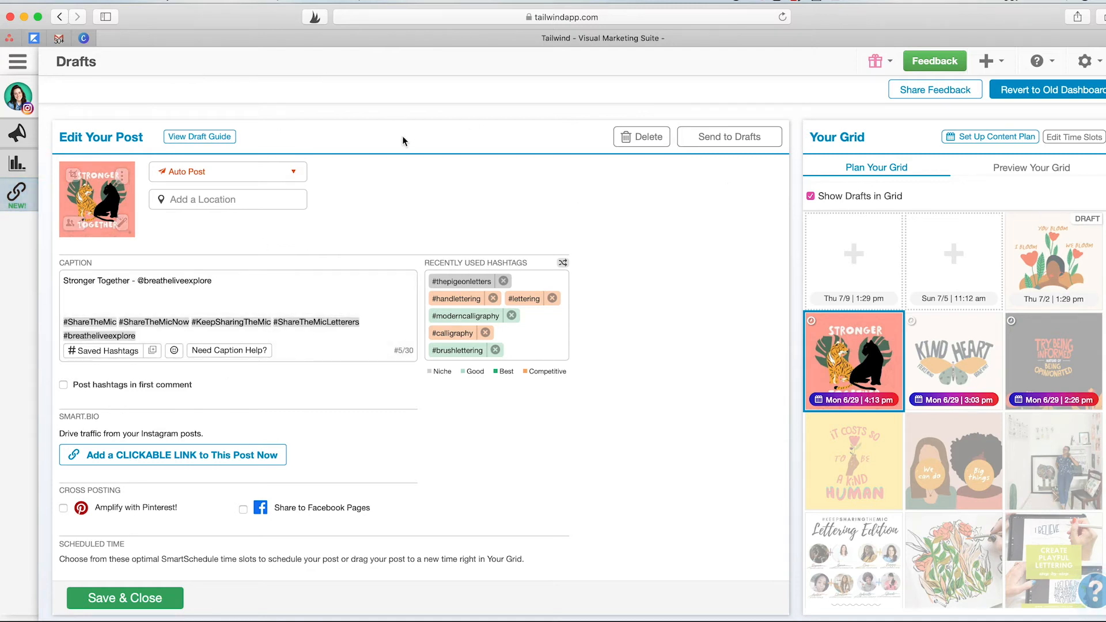
pyautogui.moveTo(104, 187)
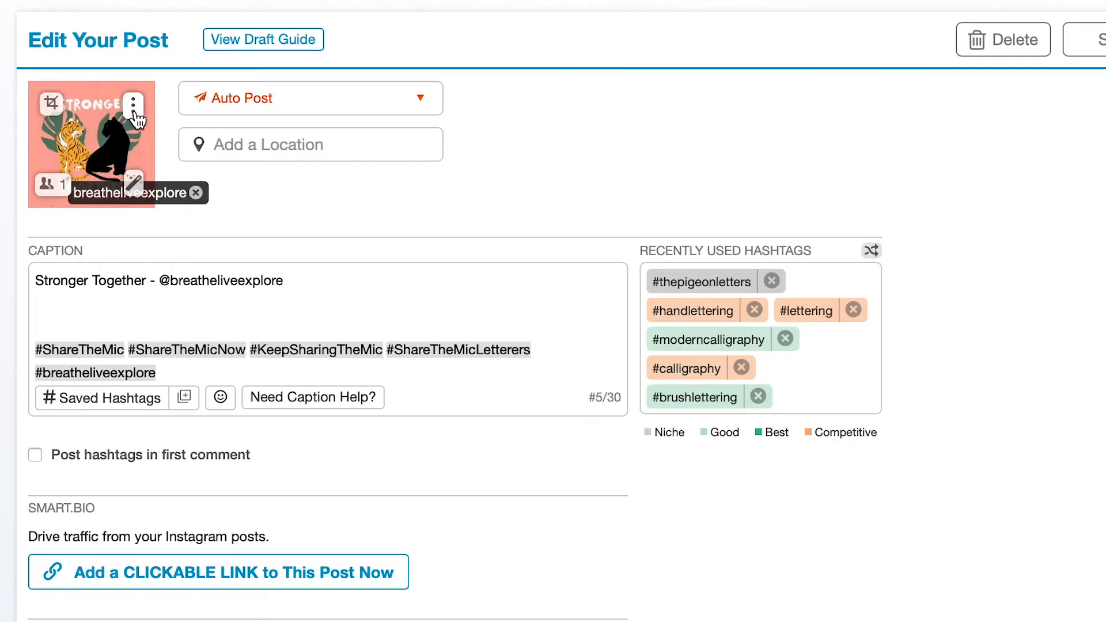
pyautogui.click(122, 179)
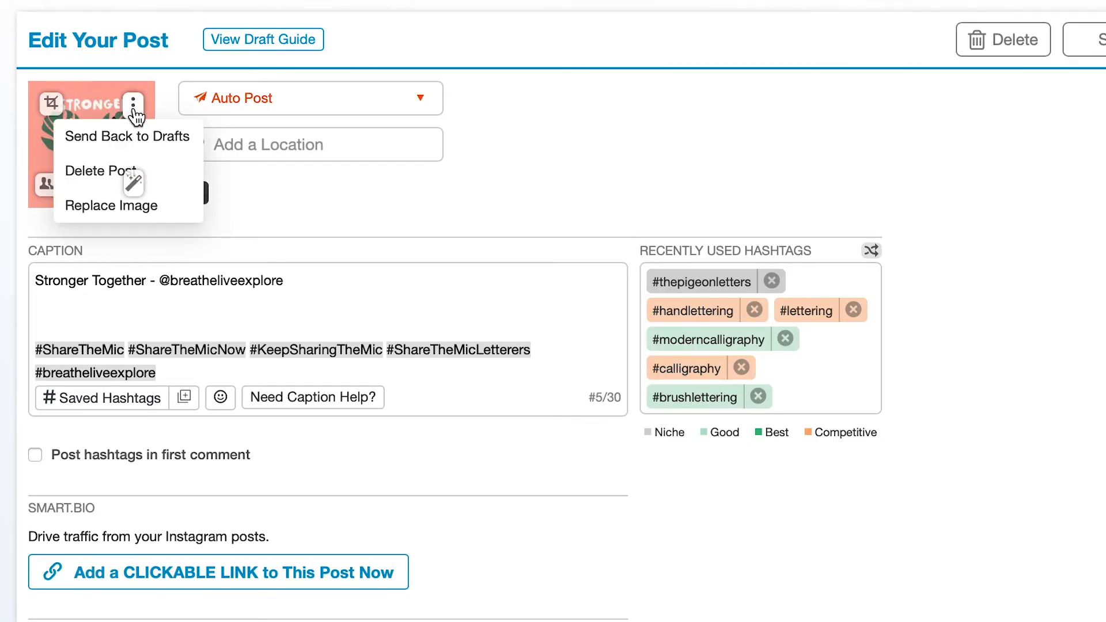
pyautogui.click(90, 212)
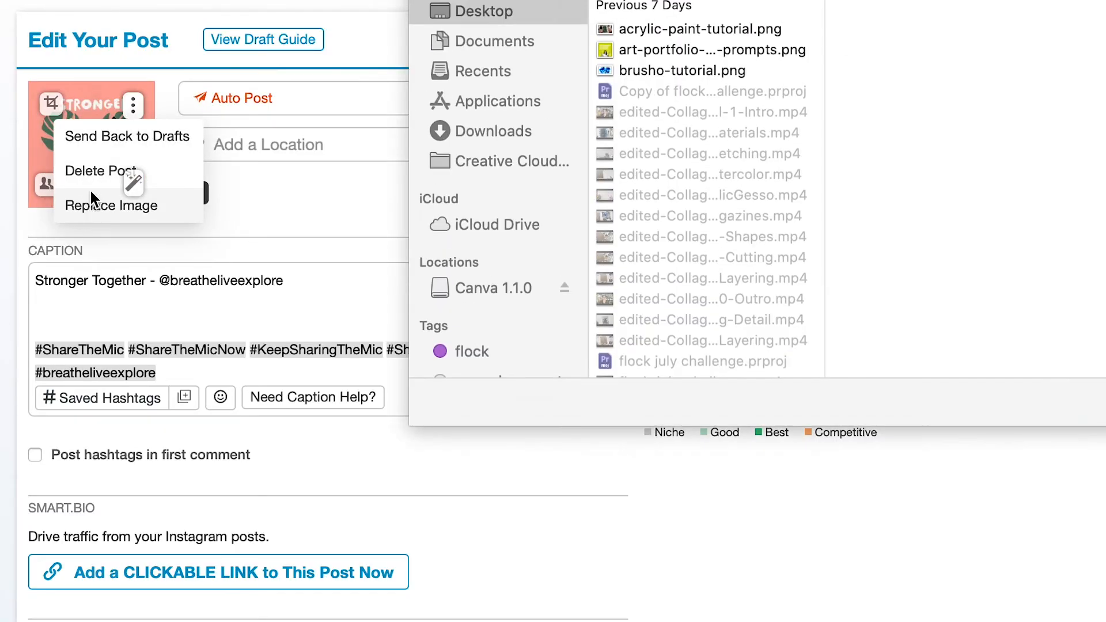
pyautogui.click(1019, 402)
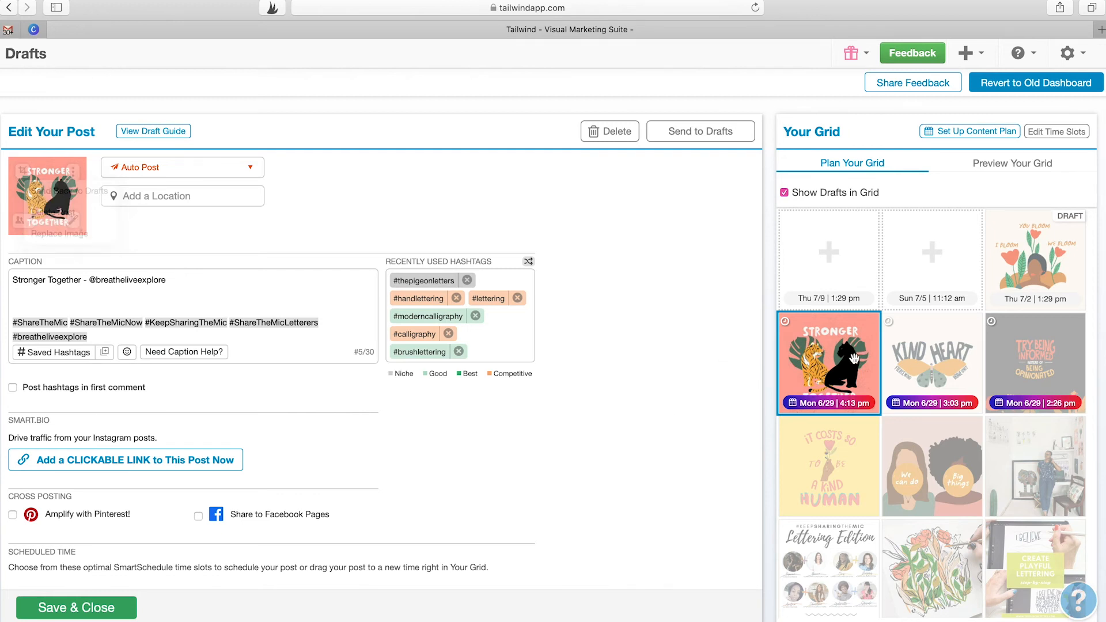
# - Look over the later time slots in the grid, then save and close the Stronger Together post
pyautogui.moveTo(843, 362); pyautogui.dragTo(825, 420)
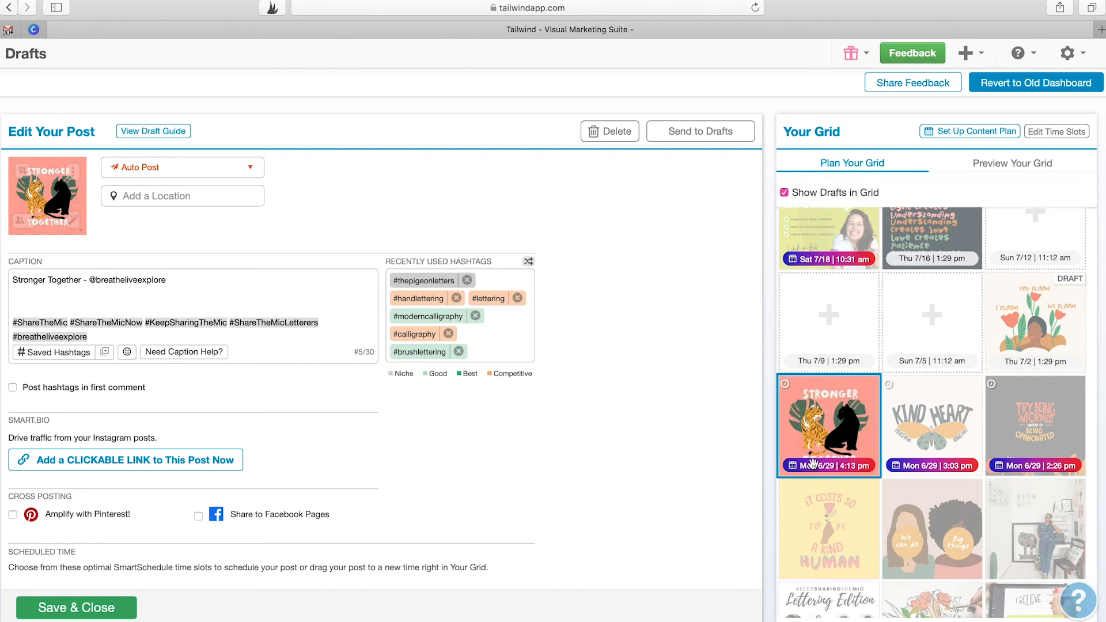
pyautogui.scroll(10, 922, 346)
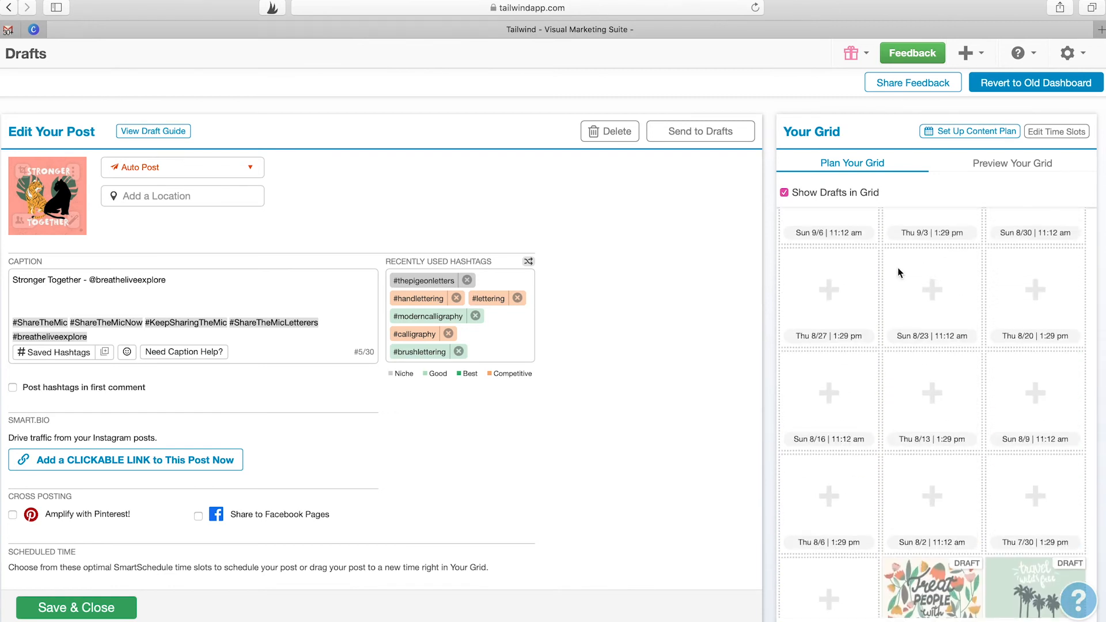
pyautogui.scroll(-5, 892, 340)
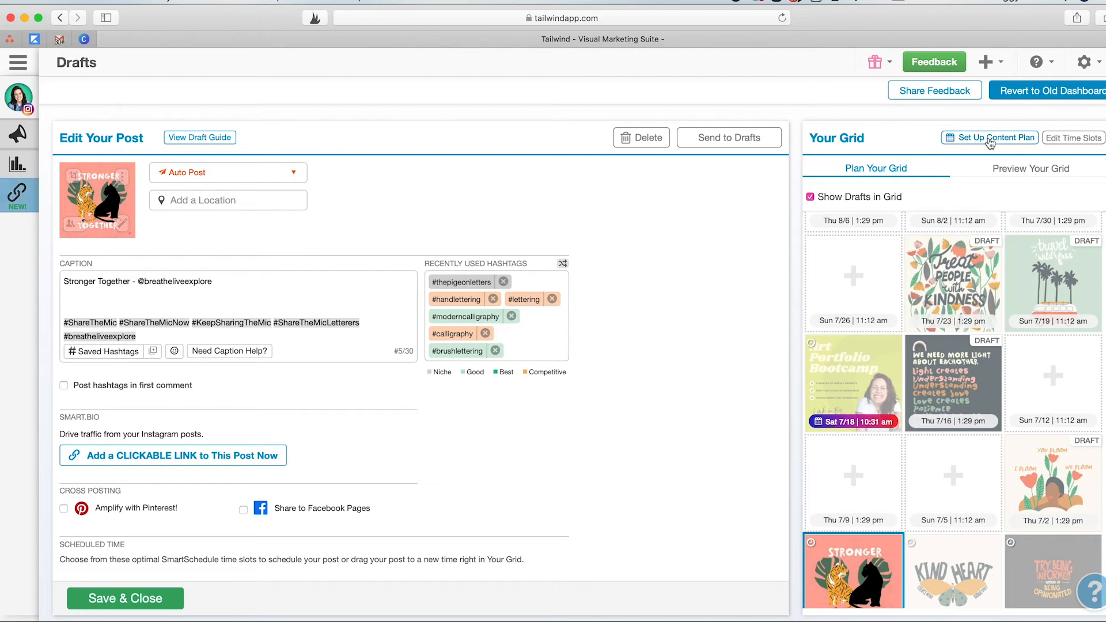
pyautogui.click(154, 603)
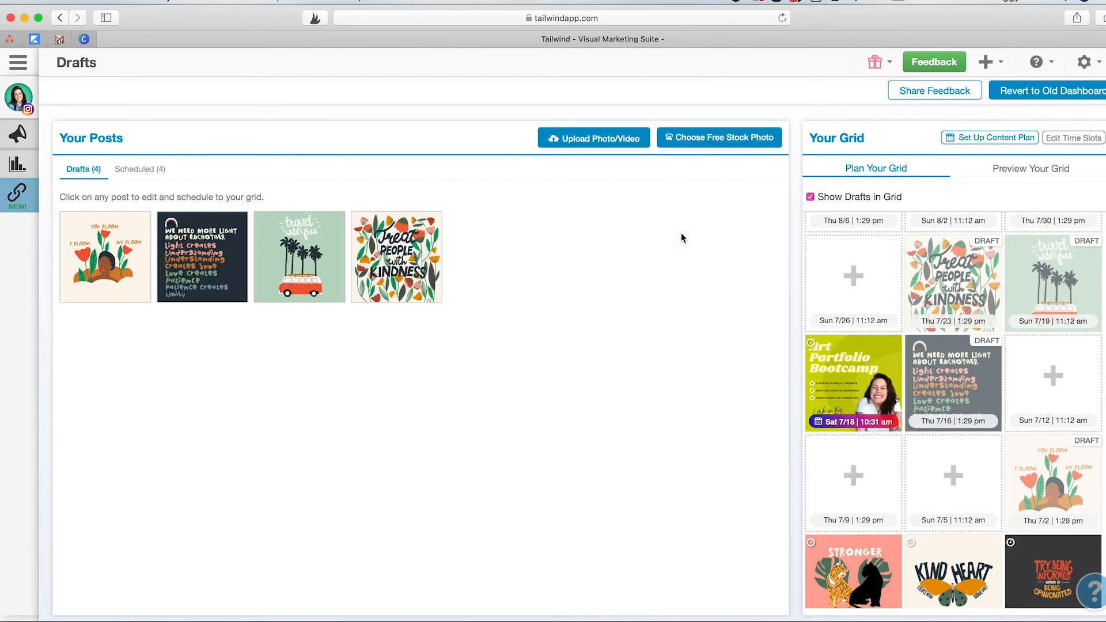
# - Set up a content plan for the category "I publish content online" and generate it
pyautogui.click(956, 143)
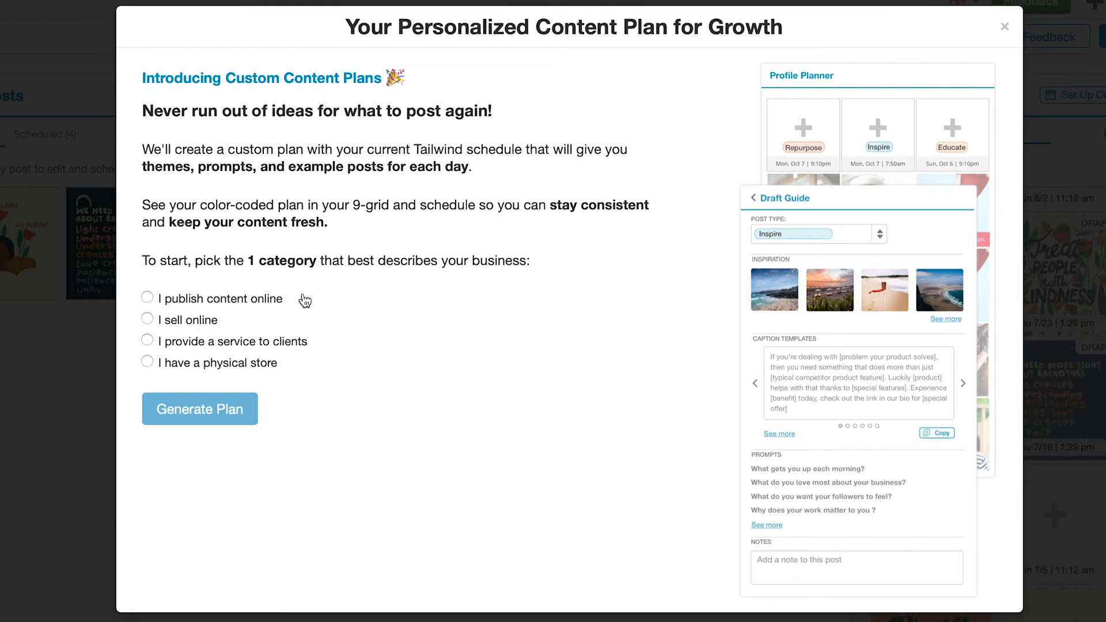
pyautogui.click(148, 298)
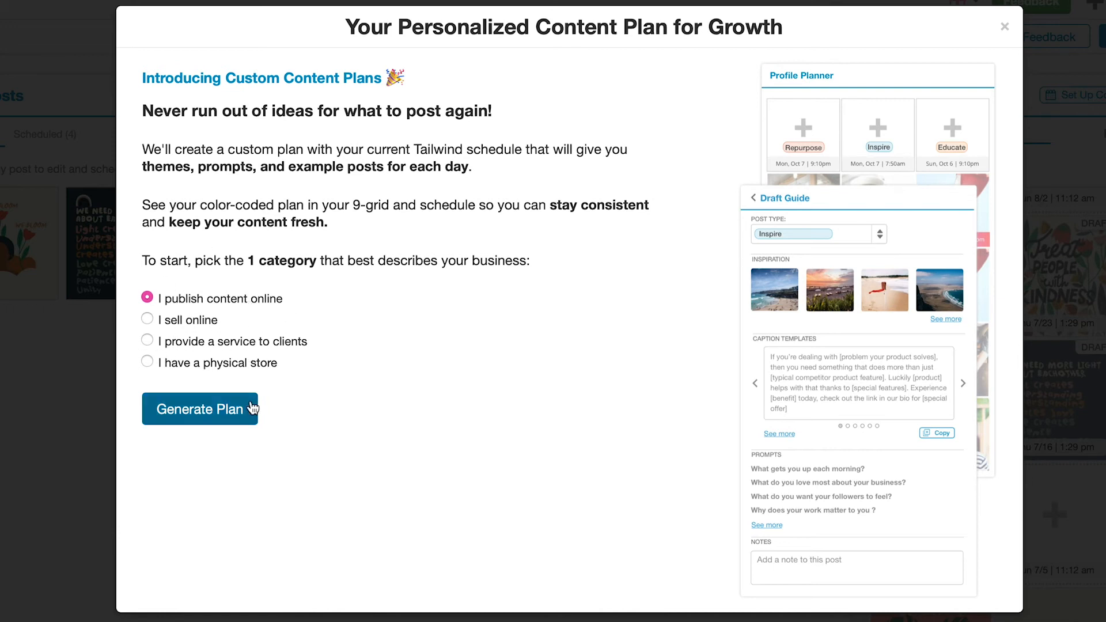
pyautogui.click(225, 411)
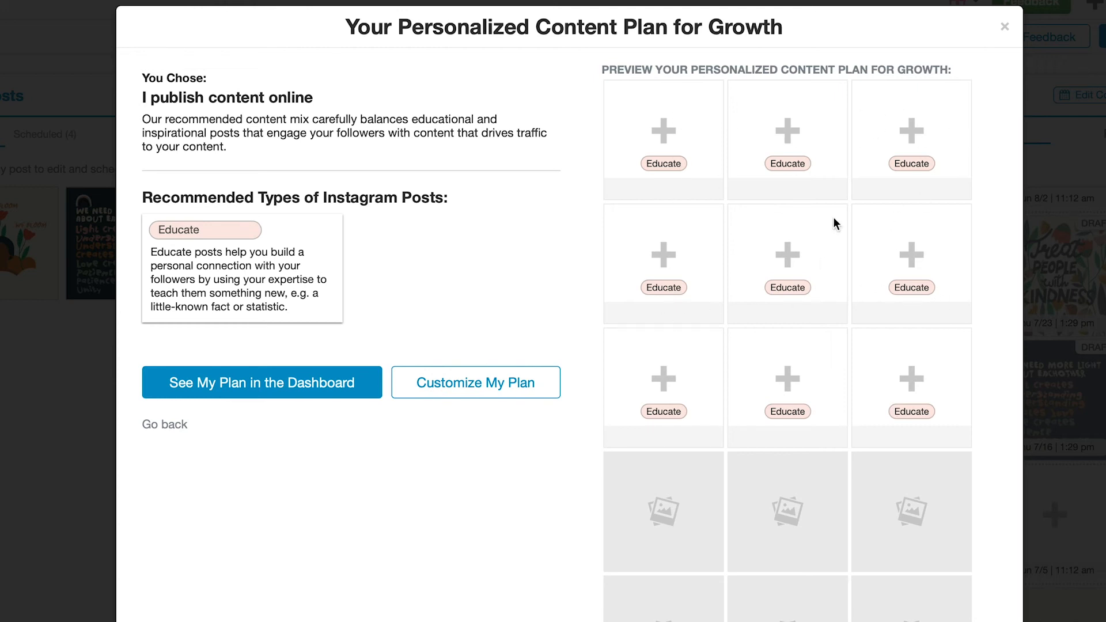
# - Customize the weekly plan by changing Sunday 11:12 AM to Connect, save it, and show the plan in the dashboard grid
pyautogui.click(433, 391)
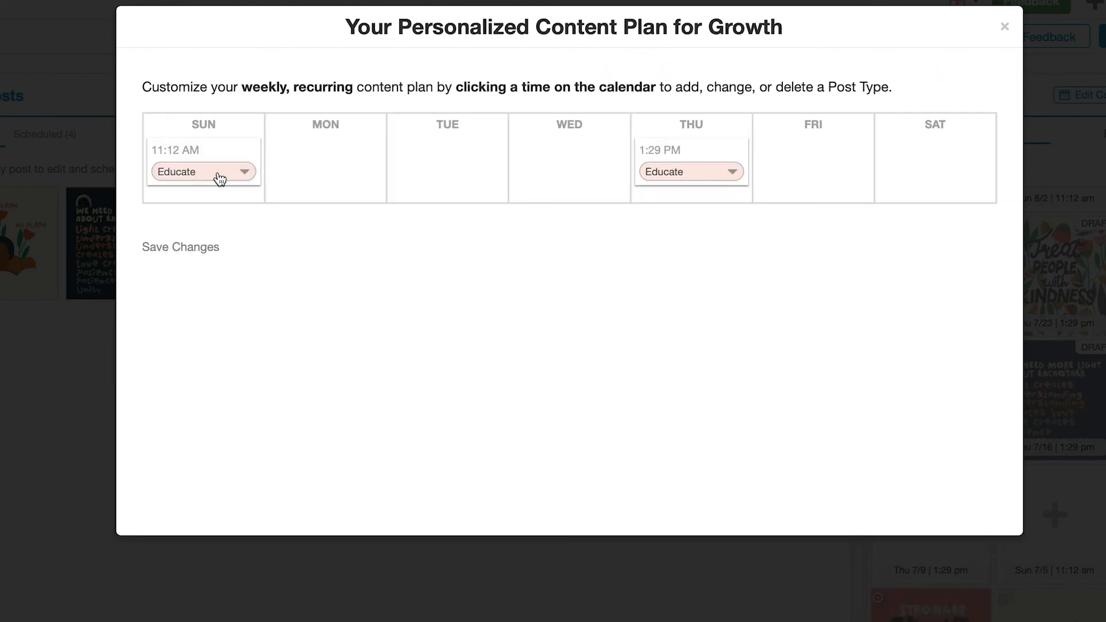
pyautogui.click(245, 177)
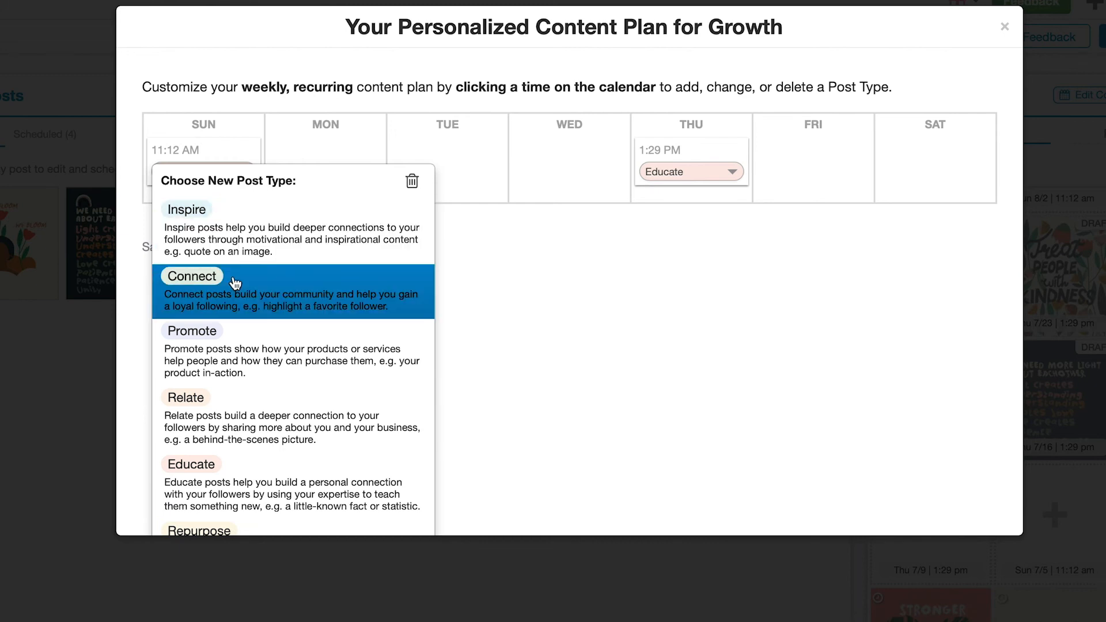
pyautogui.click(226, 191)
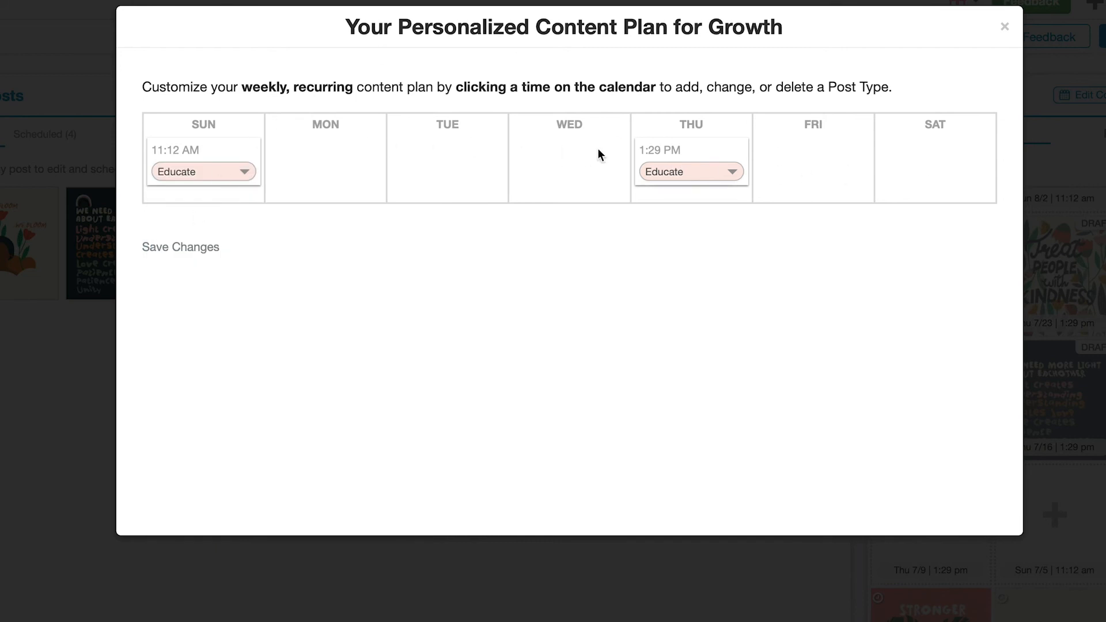
pyautogui.click(222, 174)
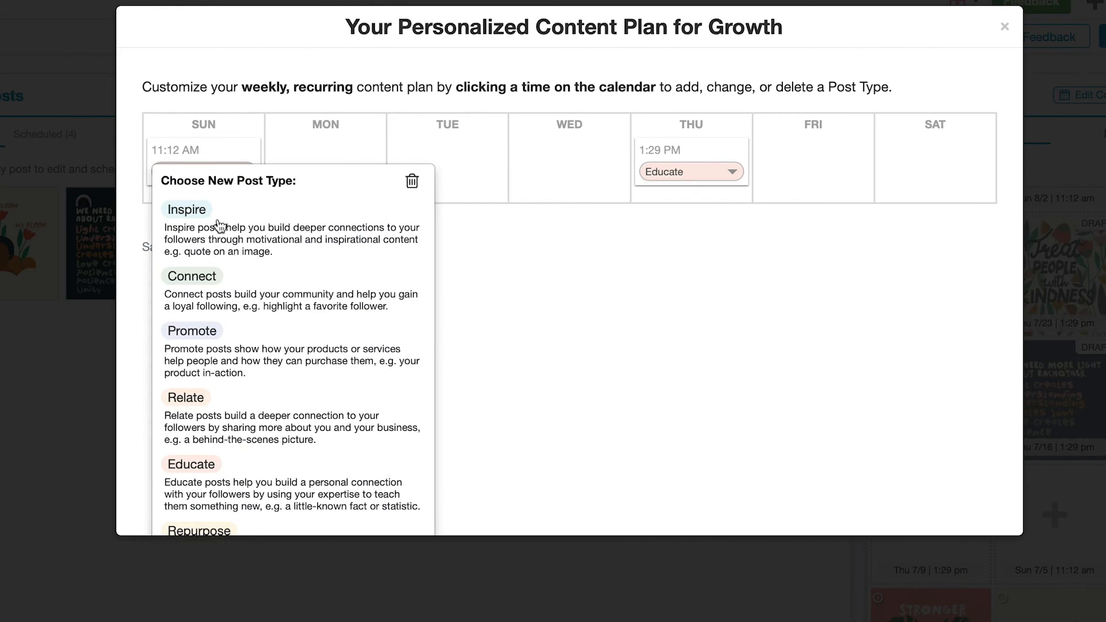
pyautogui.click(246, 283)
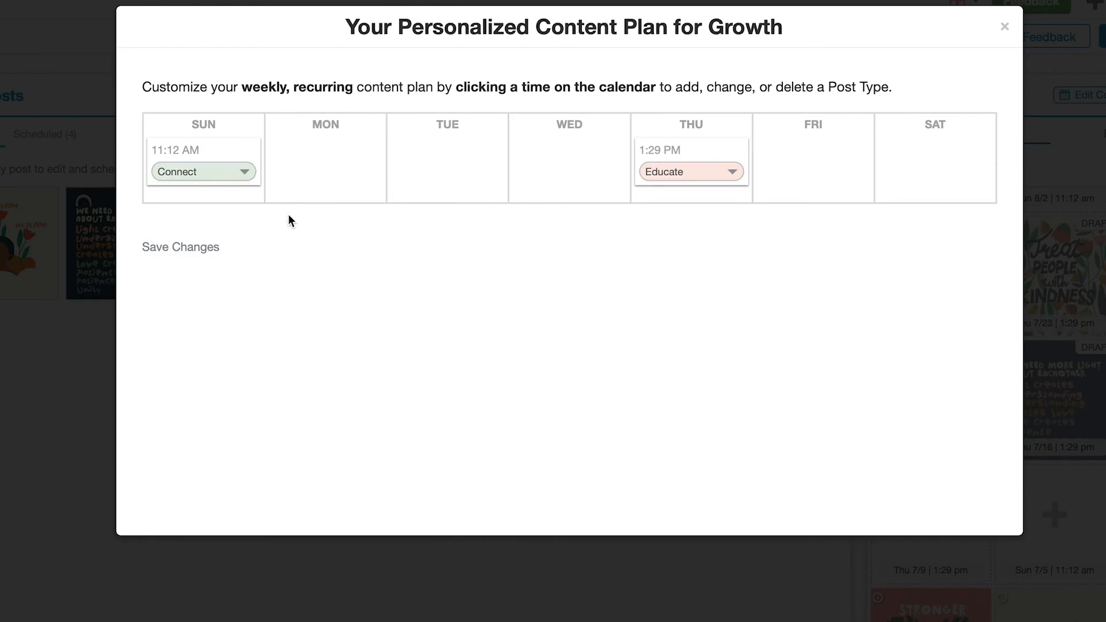
pyautogui.click(199, 248)
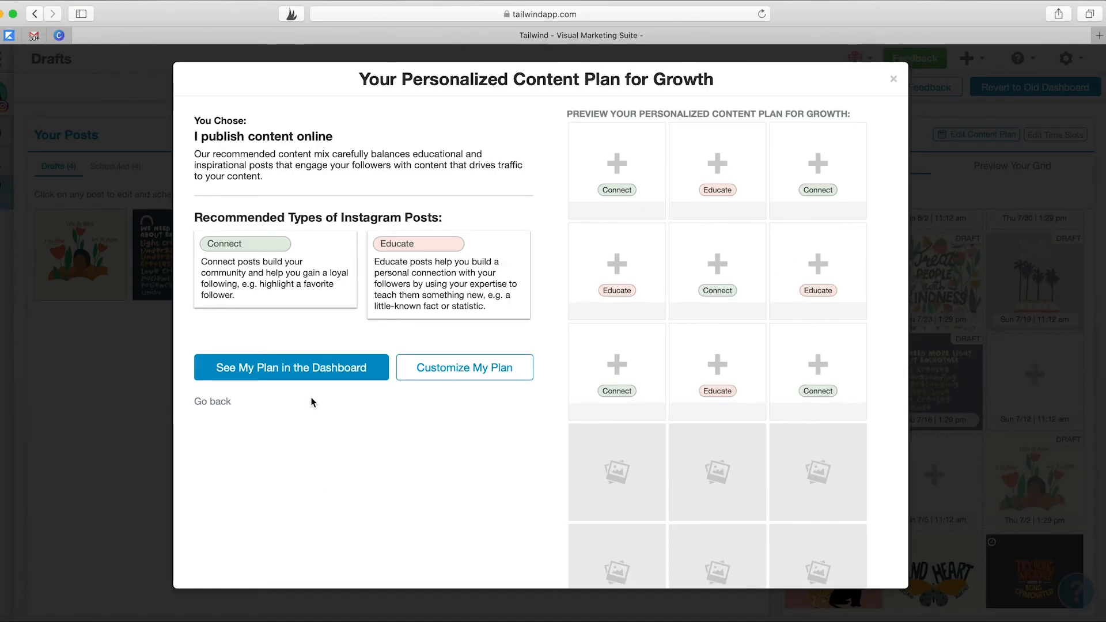
pyautogui.click(283, 385)
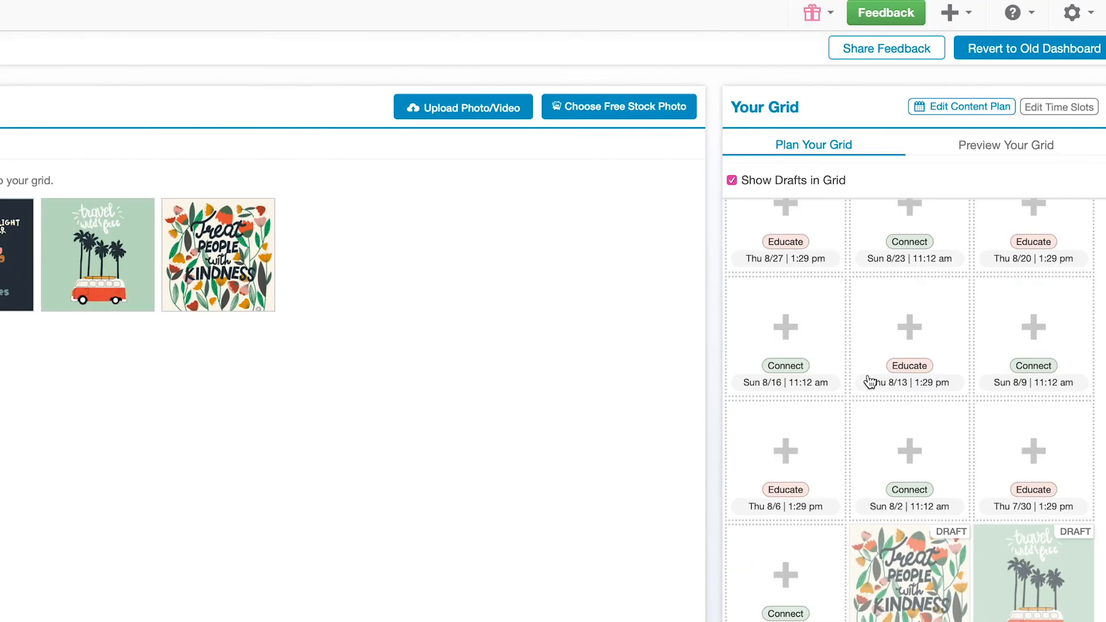
pyautogui.scroll(-5, 890, 360)
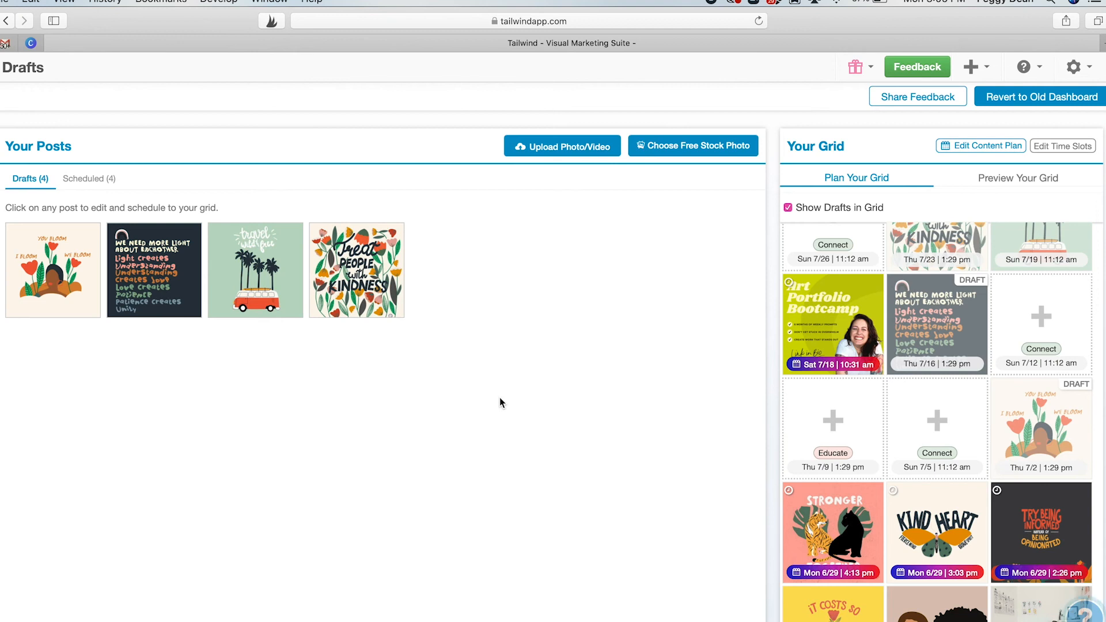
# - Open the You Bloom draft and look through the Educate caption templates and prompts in its Draft Guide
pyautogui.click(42, 271)
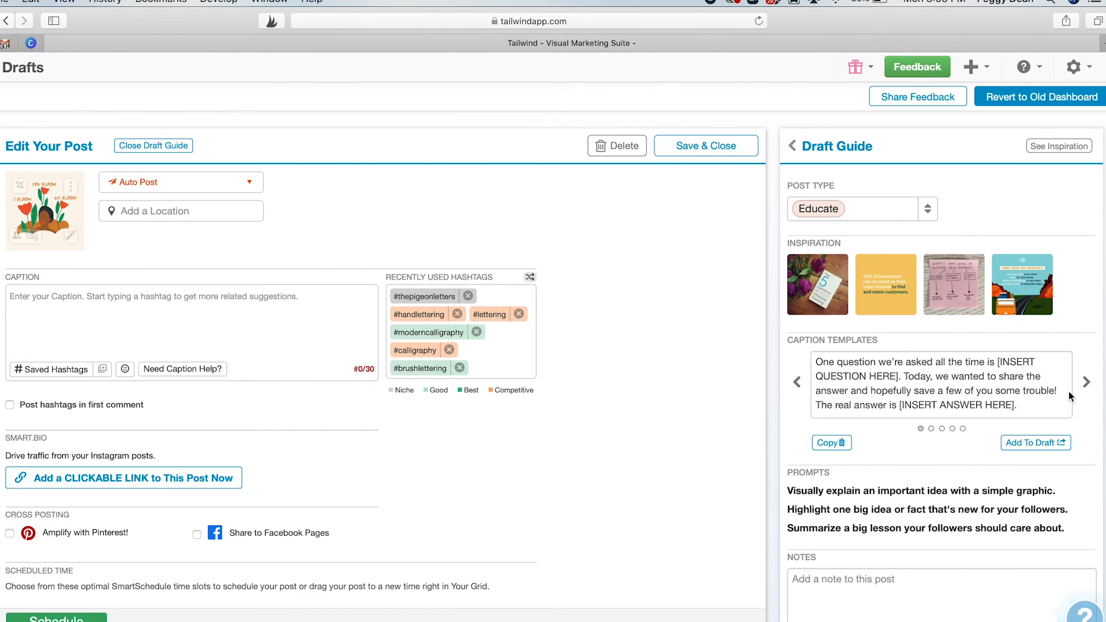
pyautogui.click(1088, 386)
pyautogui.click(1088, 385)
pyautogui.click(1088, 385)
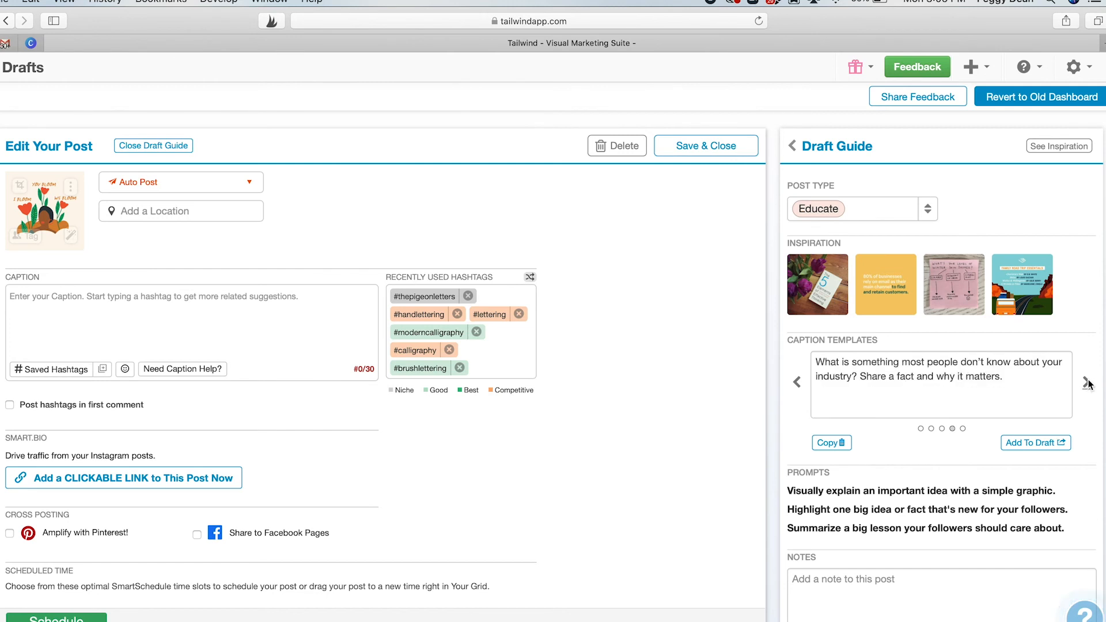
pyautogui.scroll(-1, 1038, 385)
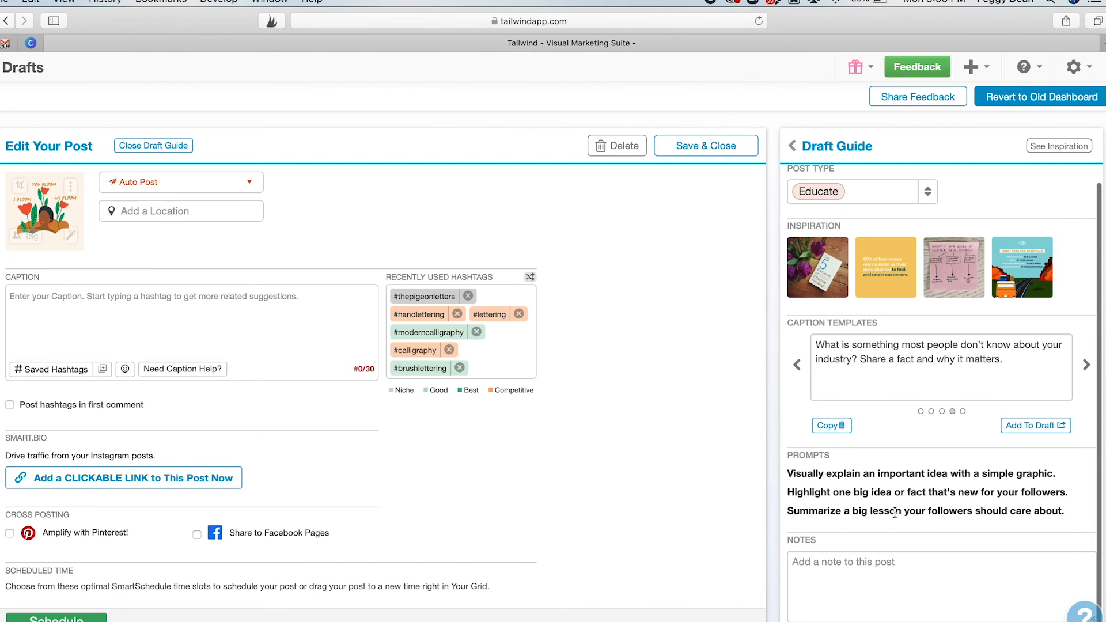
pyautogui.scroll(1, 859, 389)
# - Switch the You Bloom draft's post type to Relate and look at its prompts
pyautogui.click(929, 212)
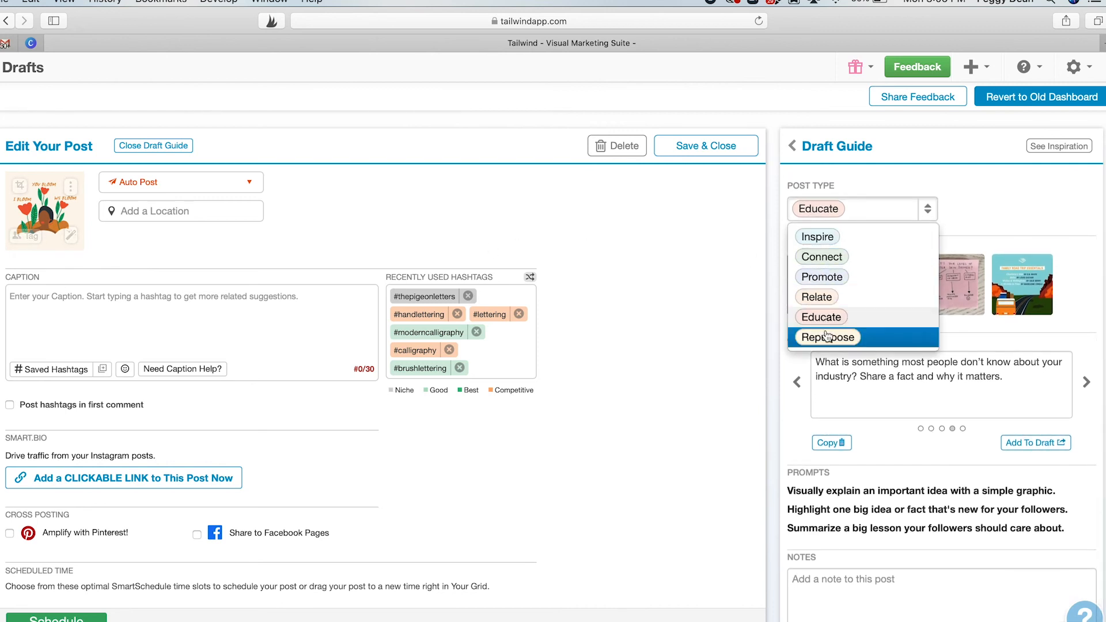
pyautogui.click(817, 296)
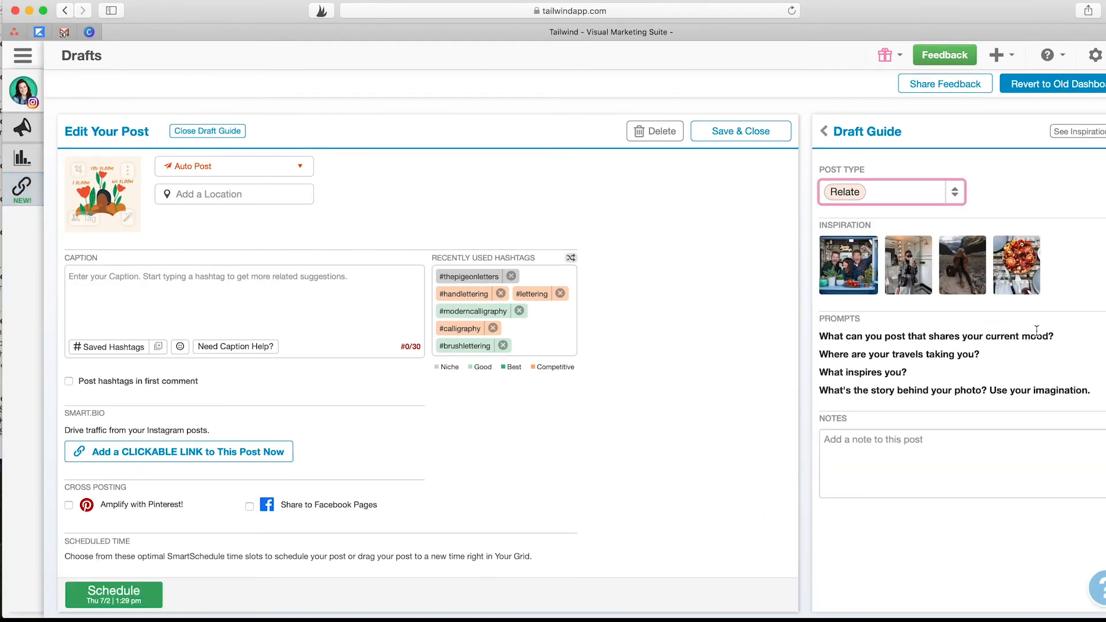
pyautogui.click(951, 340)
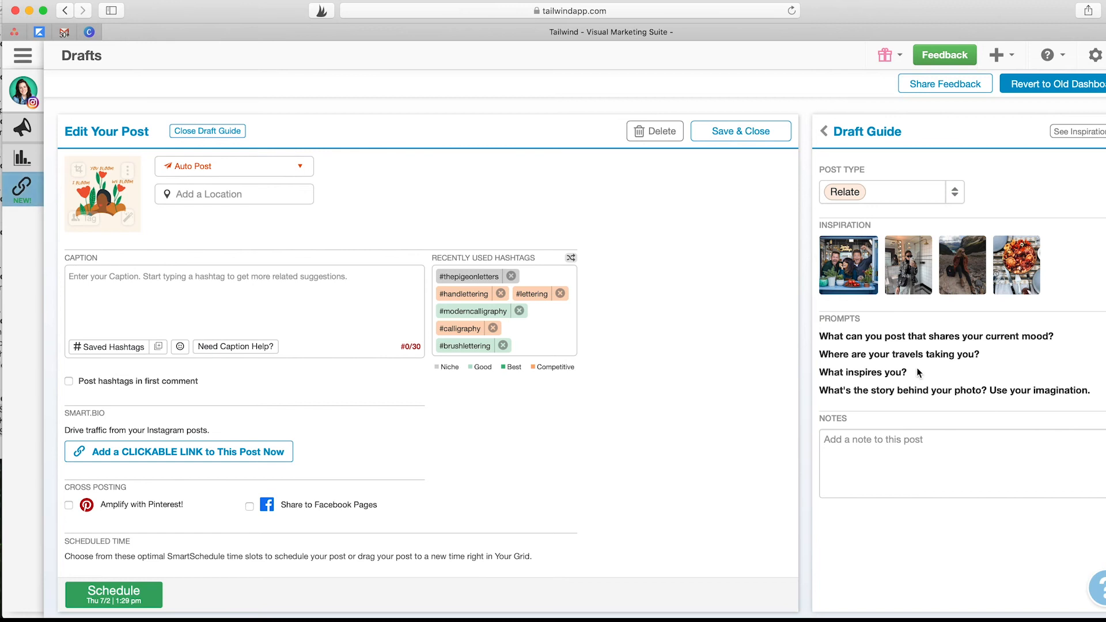
# - Set the You Bloom draft's post type to Connect, close the Draft Guide, and save and close the draft
pyautogui.click(955, 193)
pyautogui.click(894, 234)
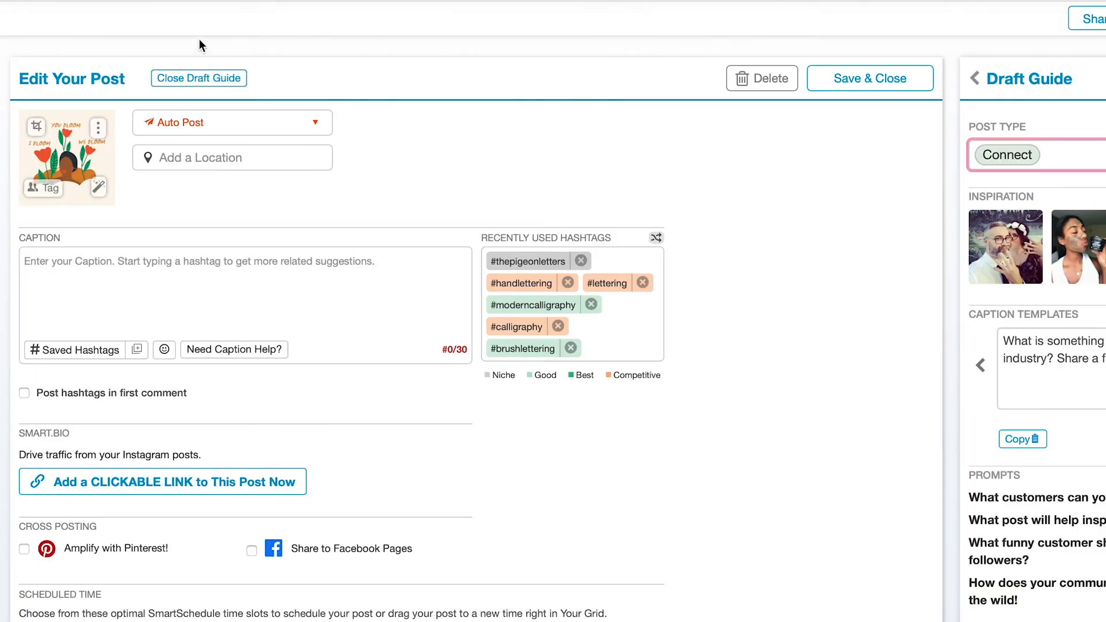
pyautogui.click(206, 131)
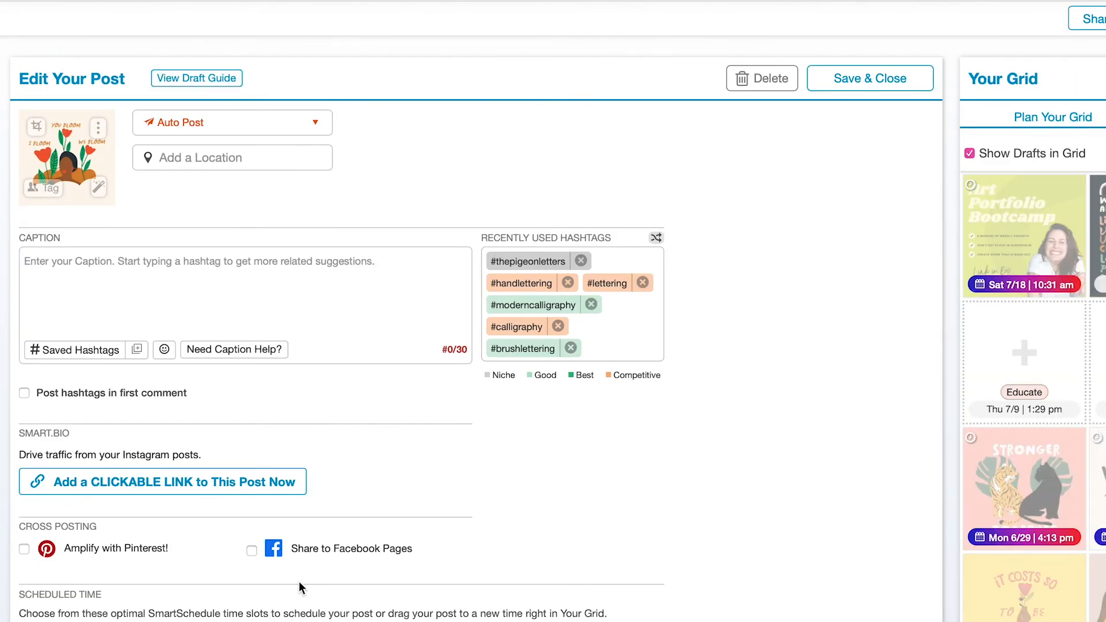
pyautogui.click(899, 92)
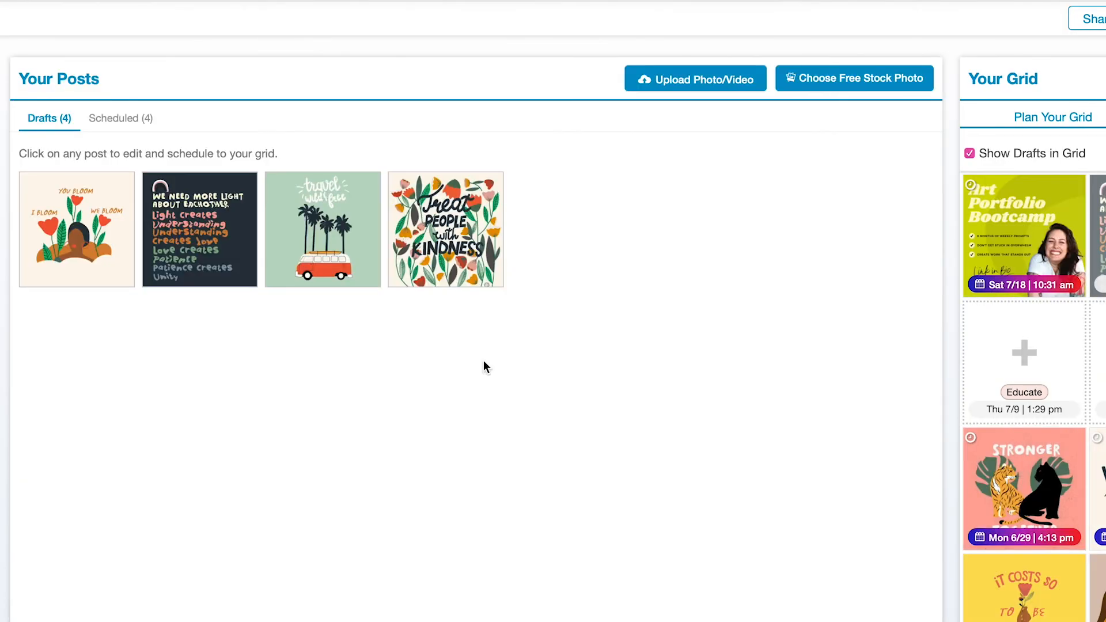
# - Add the free Unsplash stock photo of the "This is the sign you've been looking for" neon sign as a draft
pyautogui.moveTo(24, 263)
pyautogui.moveTo(396, 232)
pyautogui.click(861, 87)
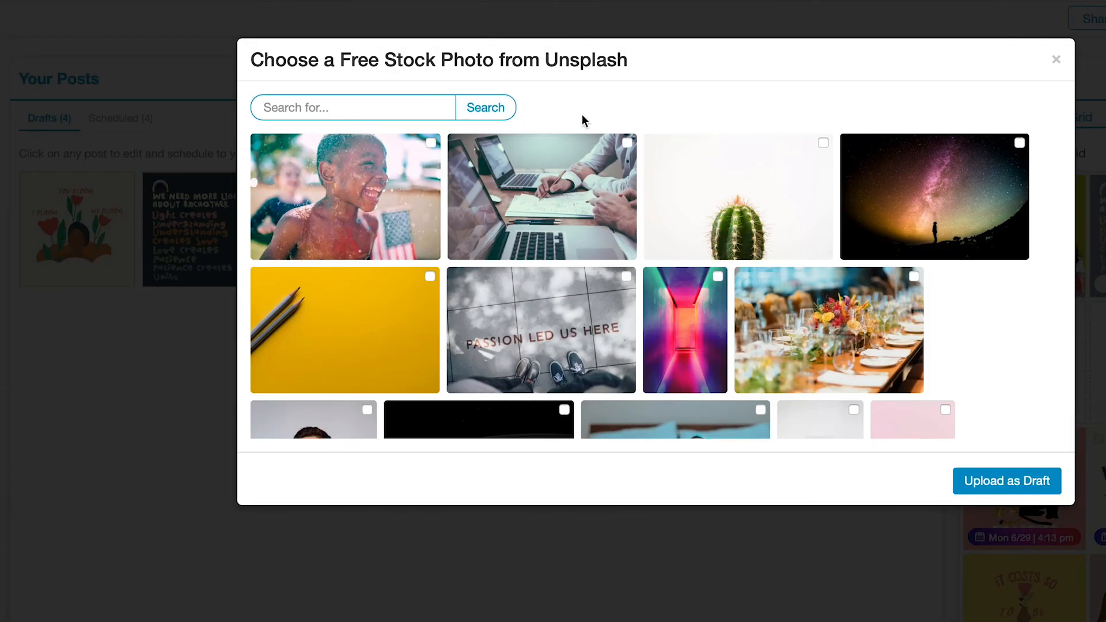
pyautogui.scroll(-6, 726, 234)
pyautogui.scroll(-4, 729, 232)
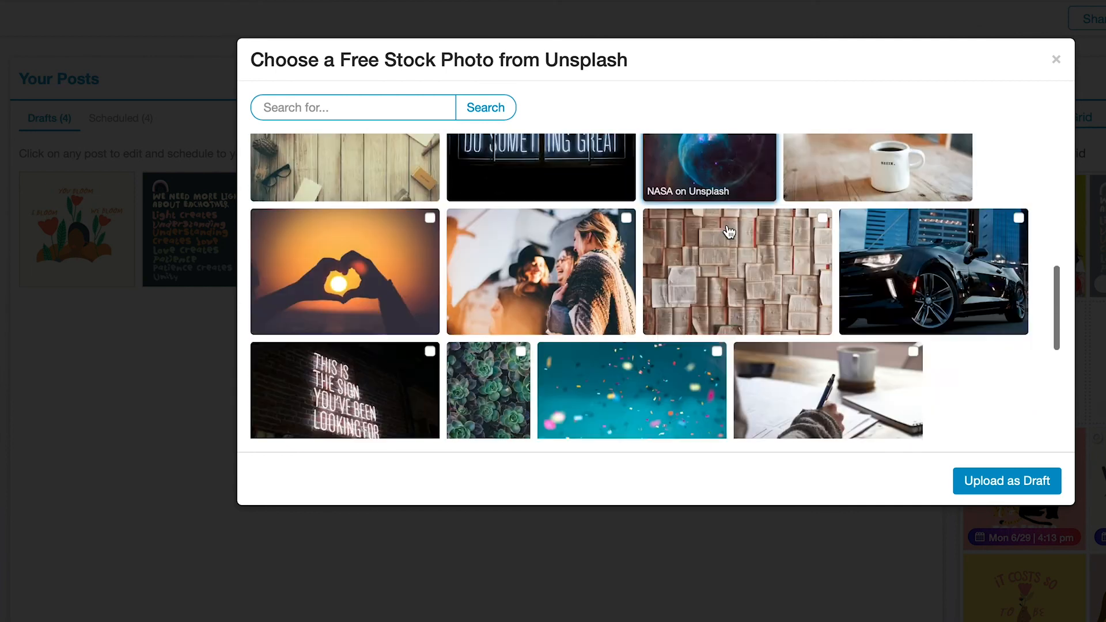
pyautogui.click(358, 281)
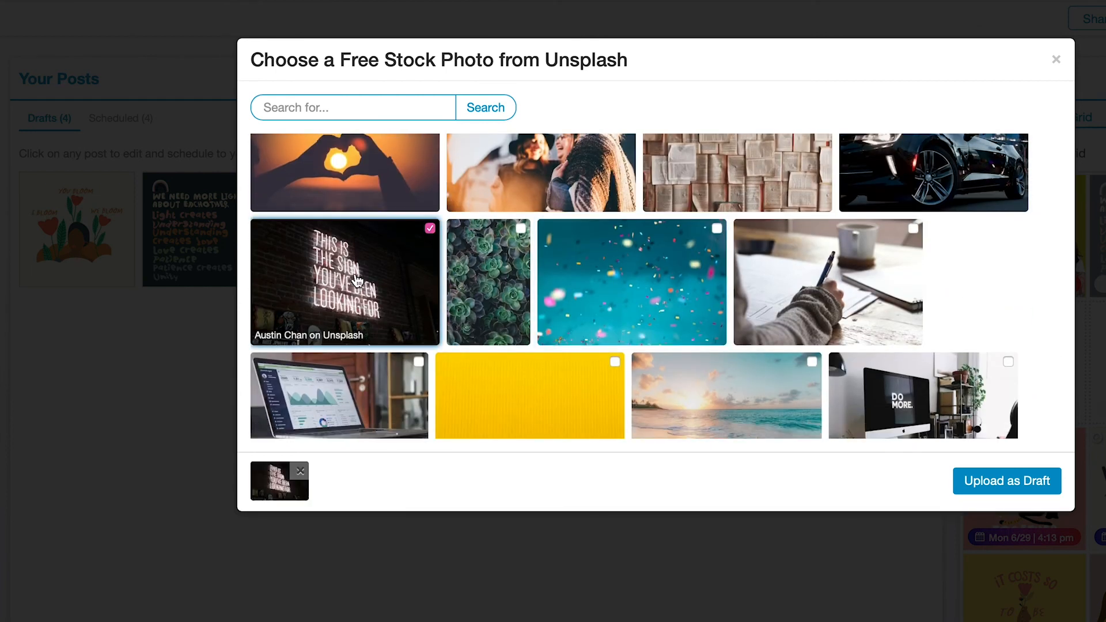
pyautogui.click(980, 485)
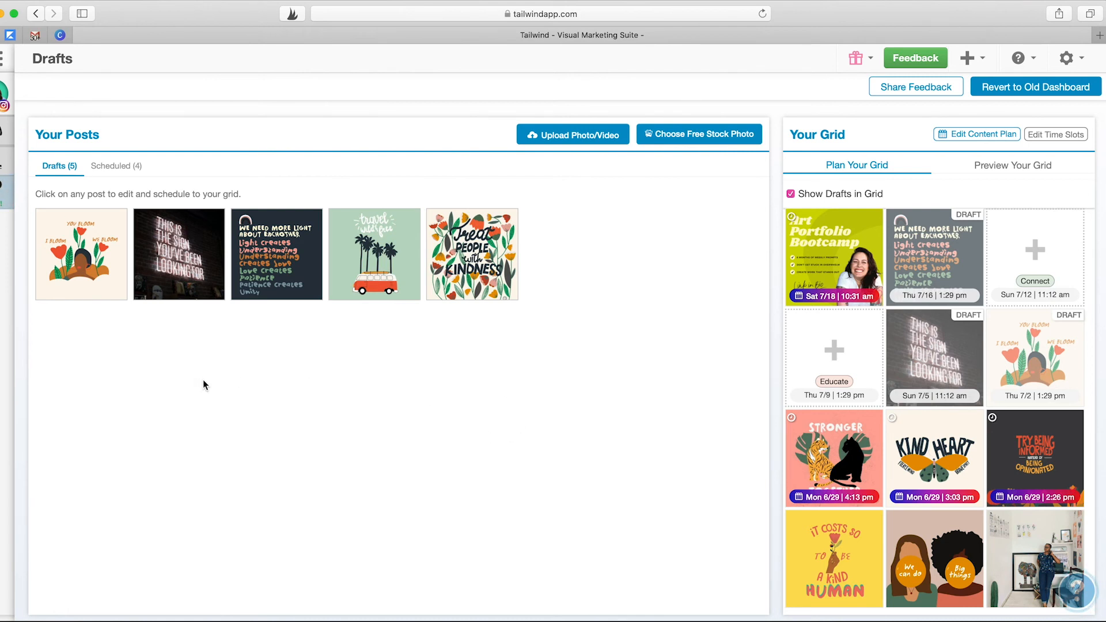
# - Open the neon sign draft and clear its prefilled caption
pyautogui.click(180, 247)
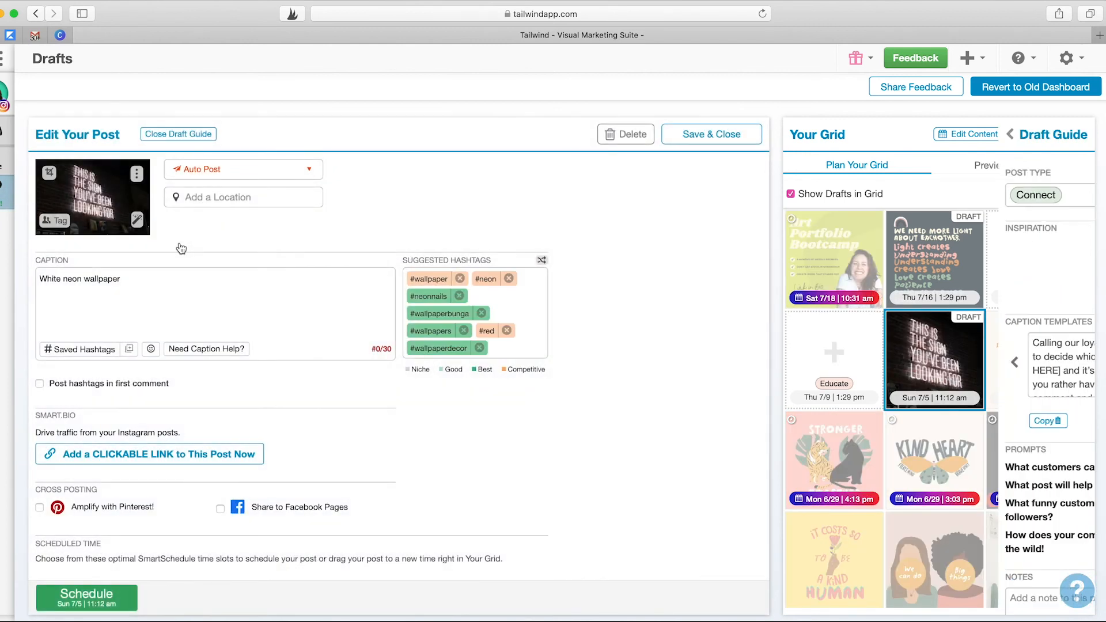
pyautogui.tripleClick(73, 283)
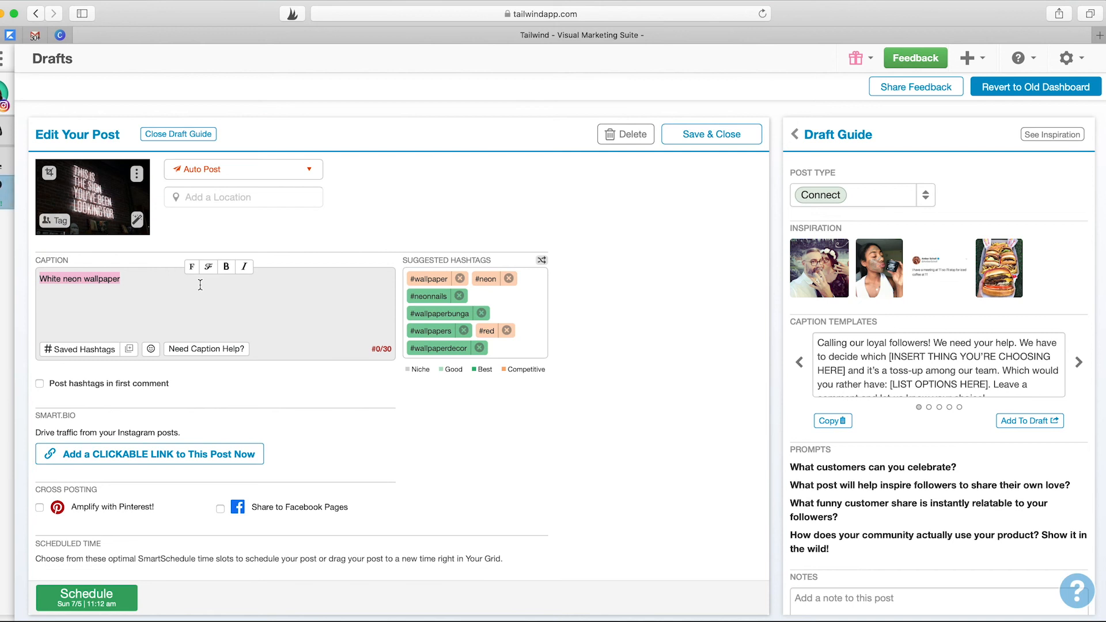
pyautogui.press('BackSpace')
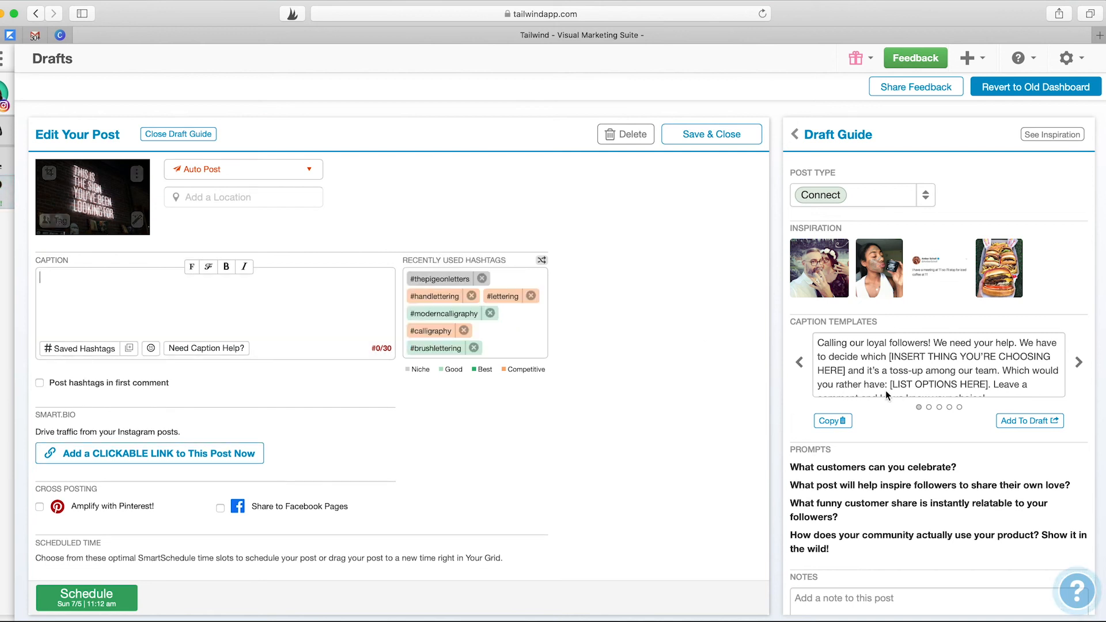
# - Set the neon sign draft's post type to Inspire and browse its caption templates to the one about getting focused on Monday mornings
pyautogui.click(915, 362)
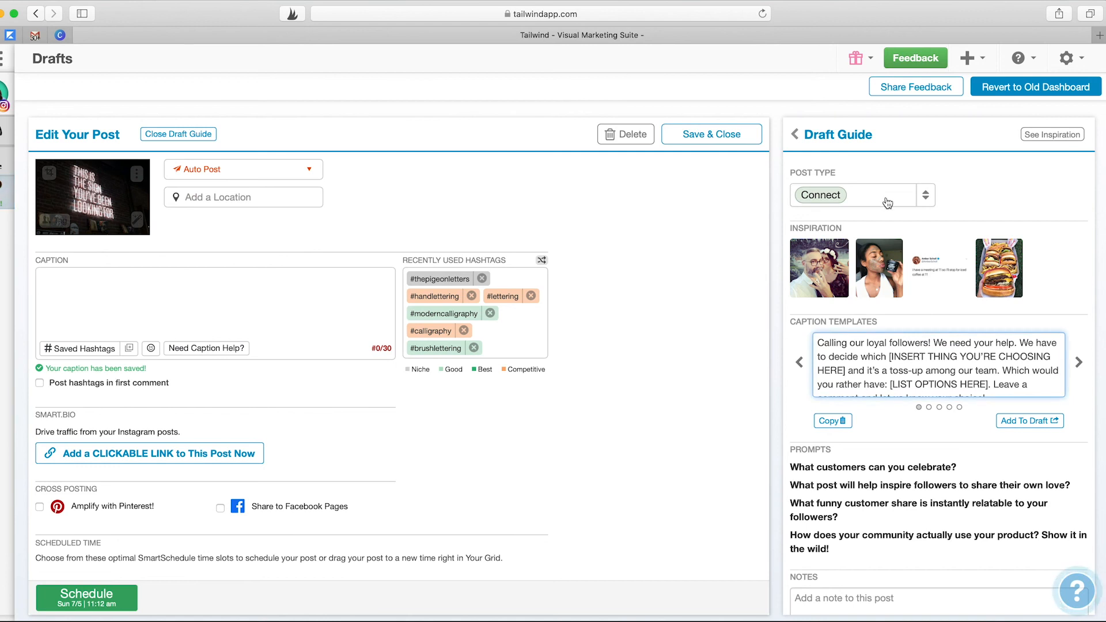
pyautogui.click(821, 199)
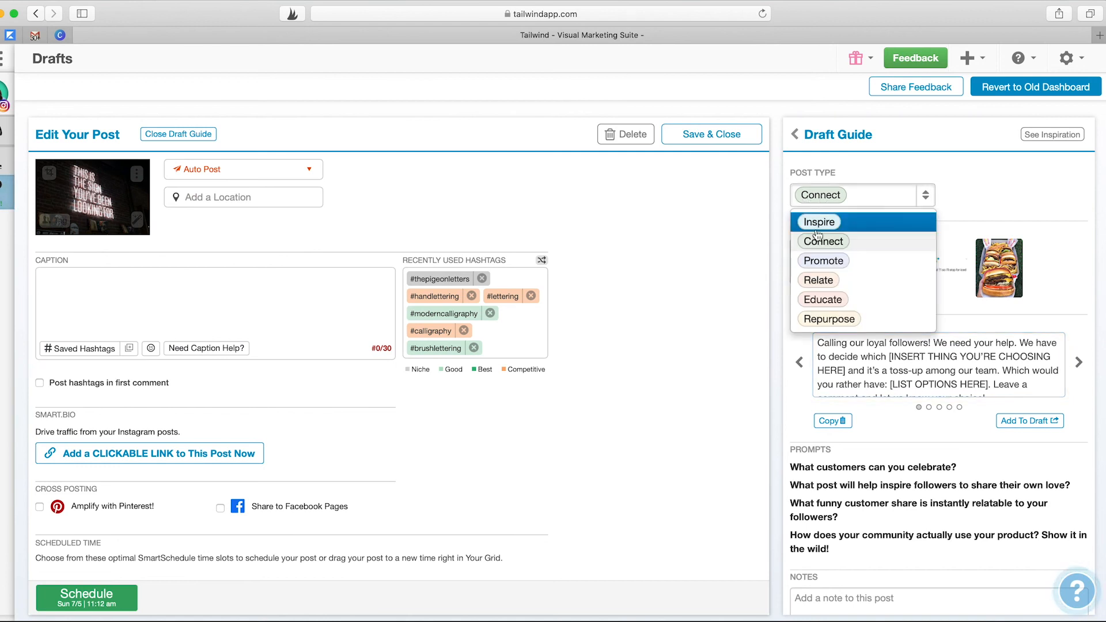
pyautogui.click(815, 223)
pyautogui.doubleClick(1078, 362)
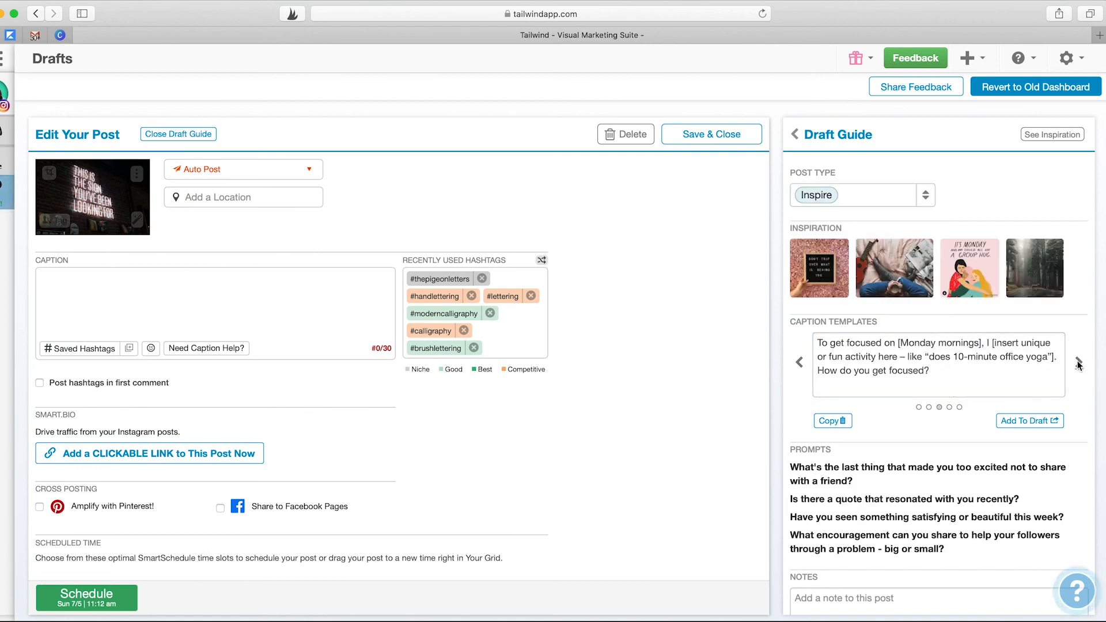
pyautogui.moveTo(902, 341); pyautogui.dragTo(860, 344)
pyautogui.click(978, 342)
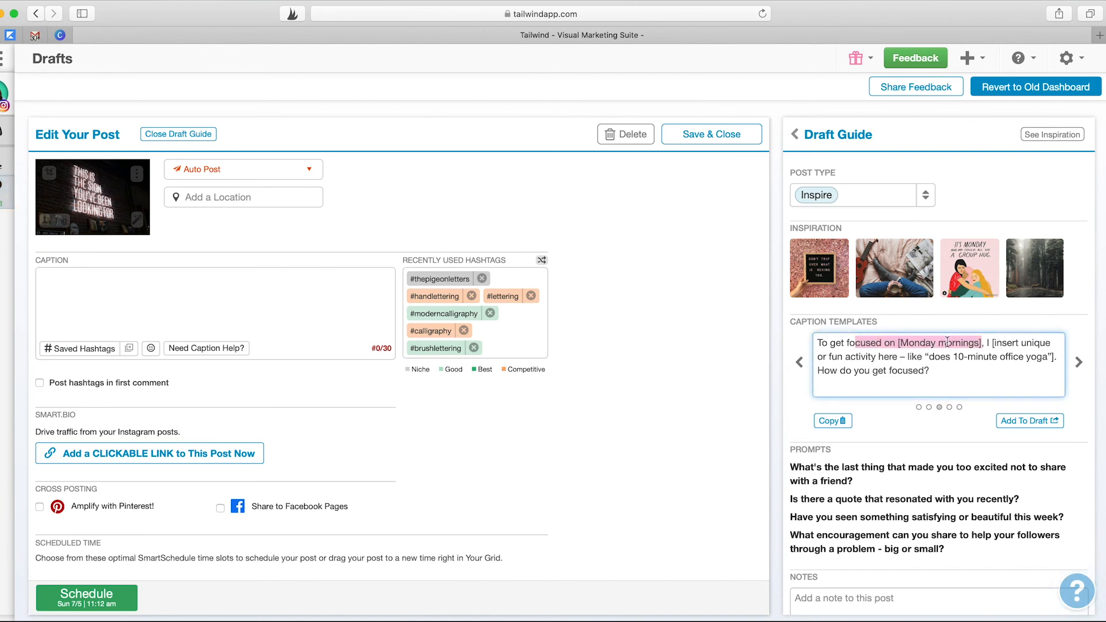
# - Copy the caption template asking what gets you excited about your work into the neon sign draft's caption
pyautogui.click(989, 344)
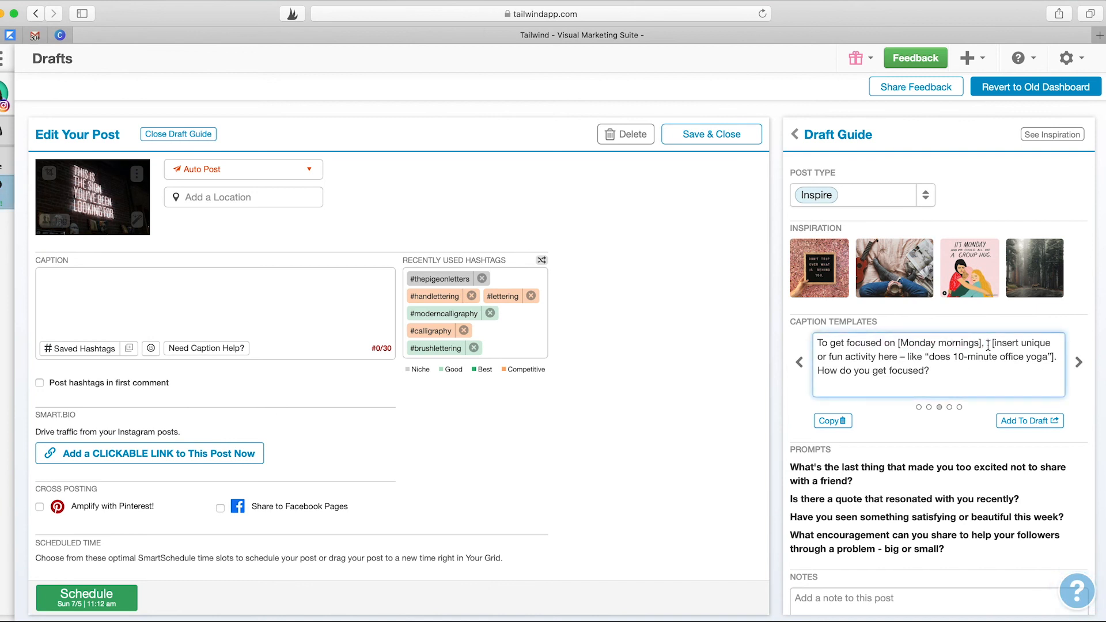
pyautogui.click(1078, 363)
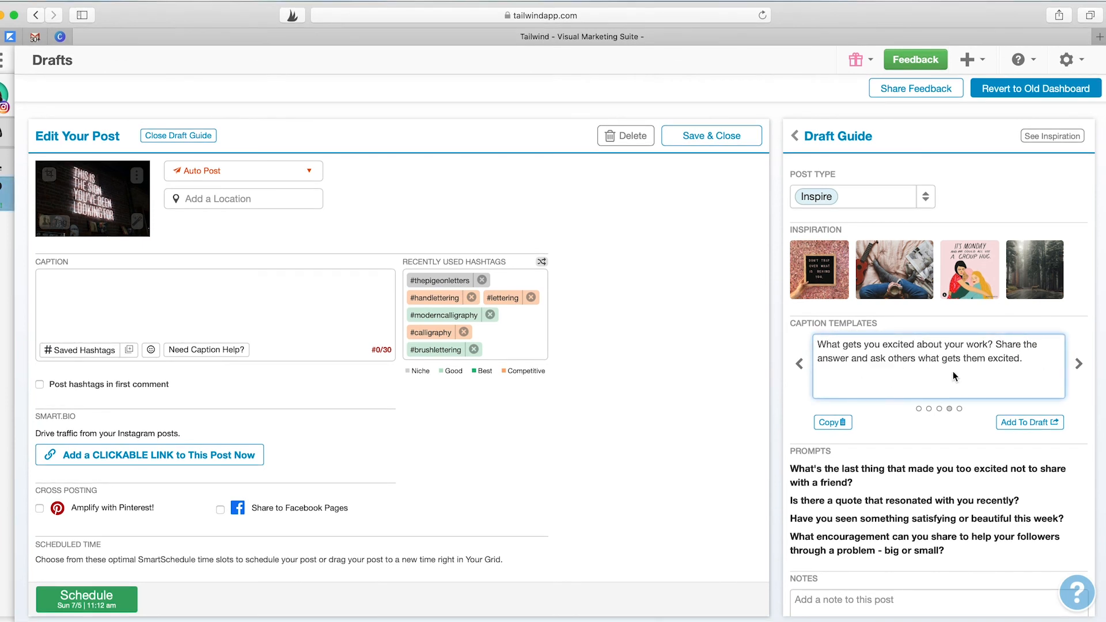
pyautogui.moveTo(1022, 357); pyautogui.dragTo(1025, 345)
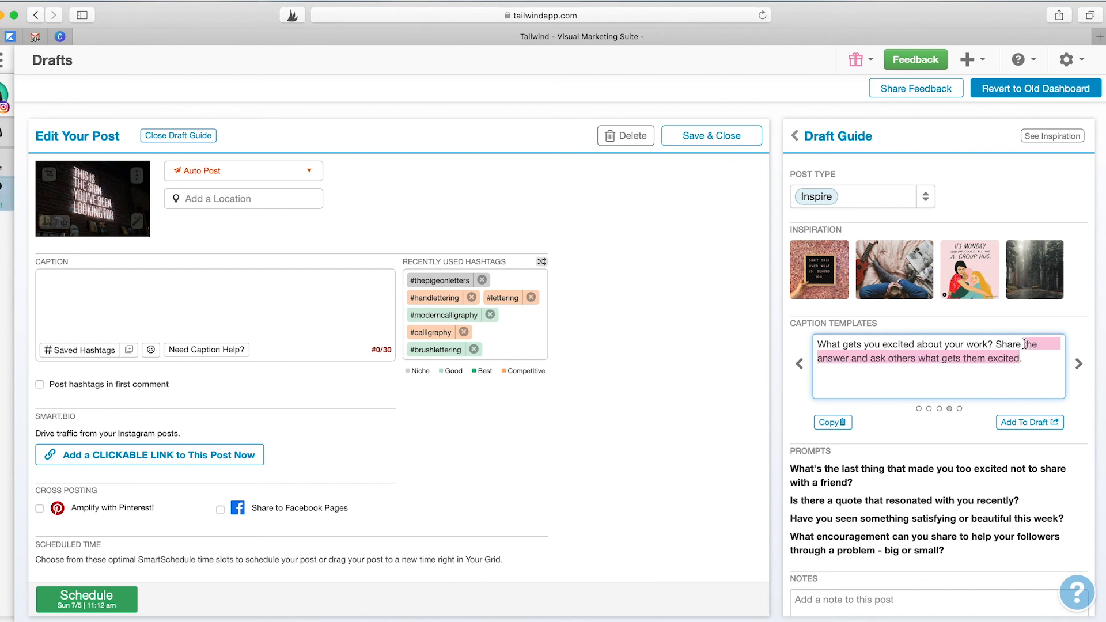
pyautogui.scroll(-2, 1025, 344)
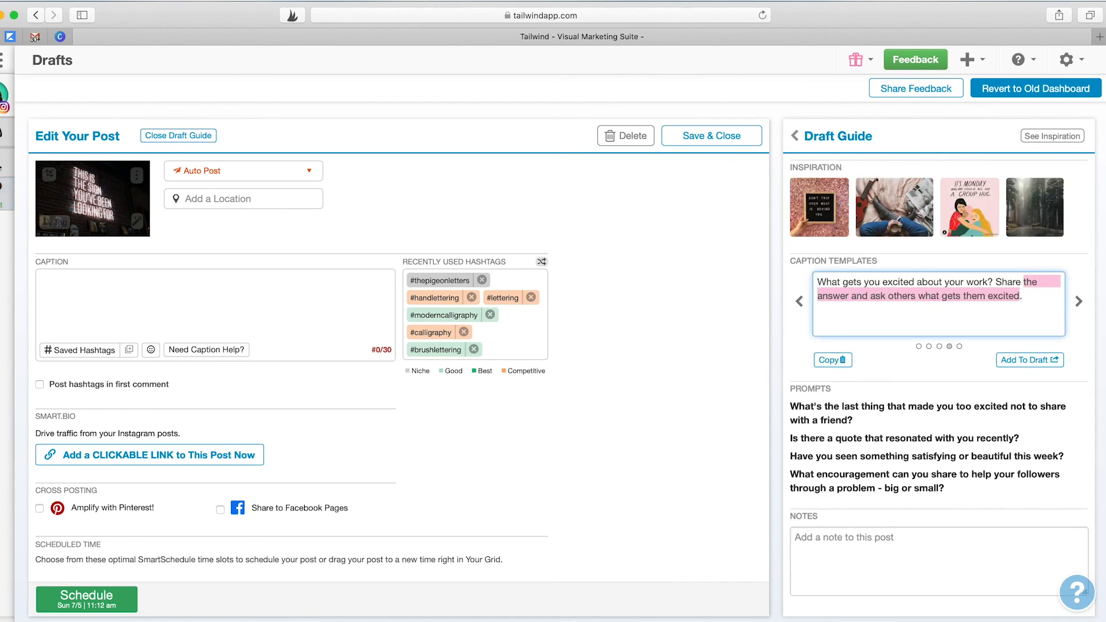
pyautogui.click(833, 361)
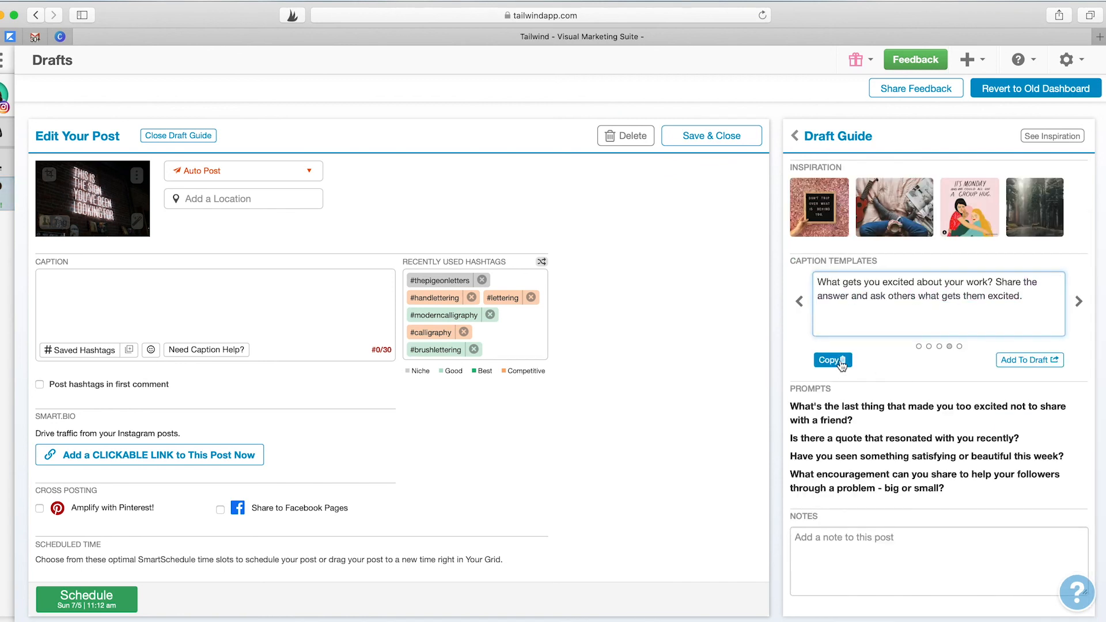
pyautogui.click(197, 334)
pyautogui.press('super+v')
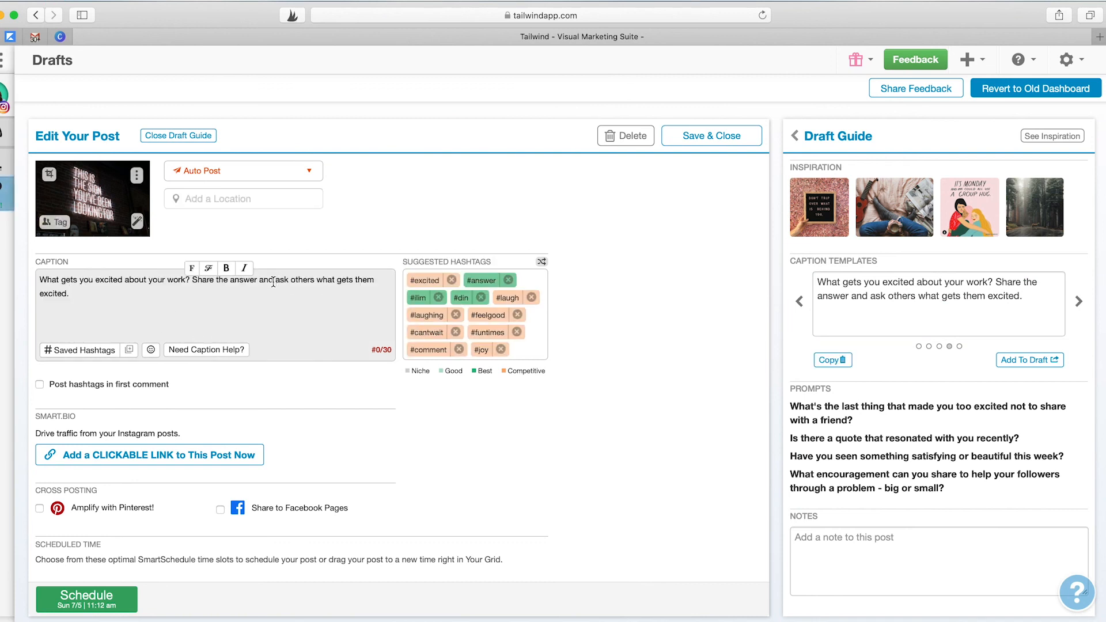
# - Reword the caption's ending to "Share in the comments and see if your answer lines up with others!" and add the hashtags #comment and #commentteam
pyautogui.moveTo(217, 280); pyautogui.dragTo(226, 306)
pyautogui.write('in the comments n')
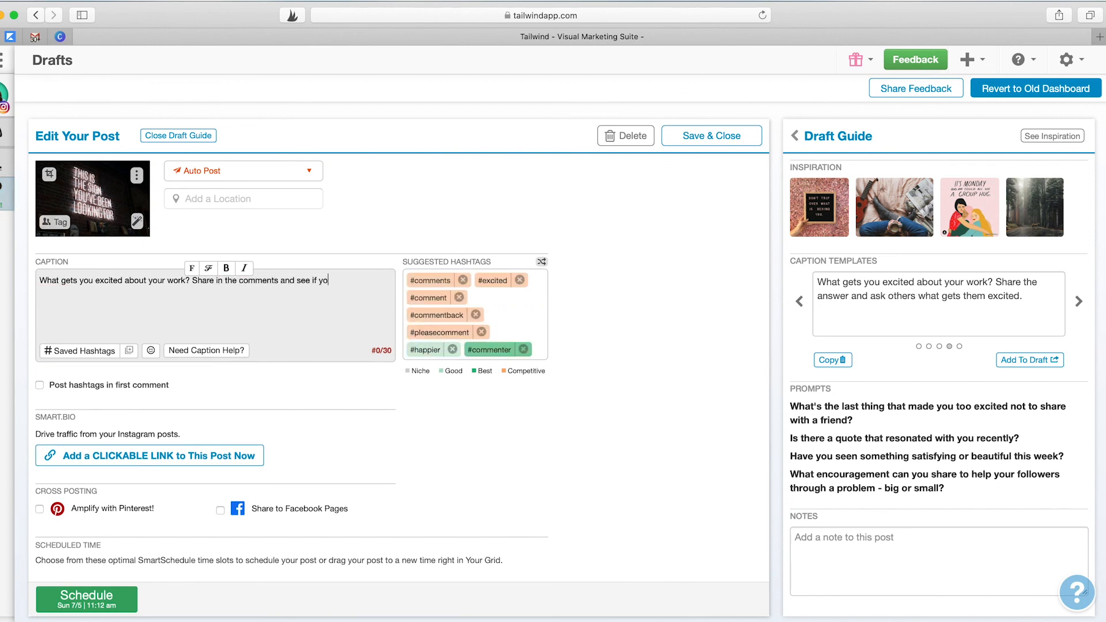
pyautogui.write('d see if your answer')
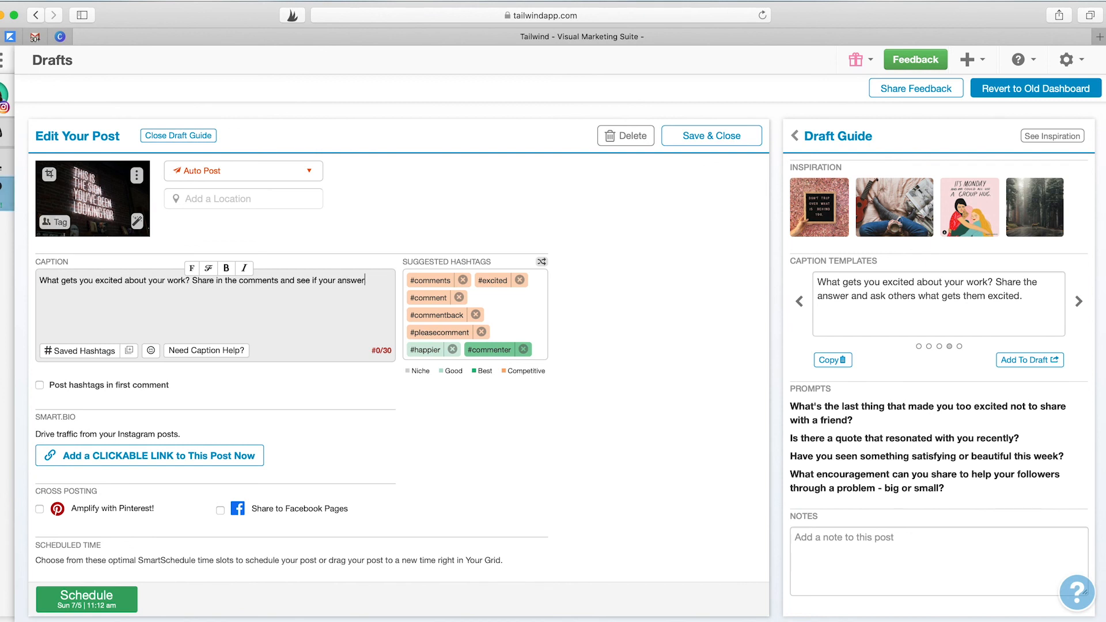
pyautogui.write(' lines up with others!')
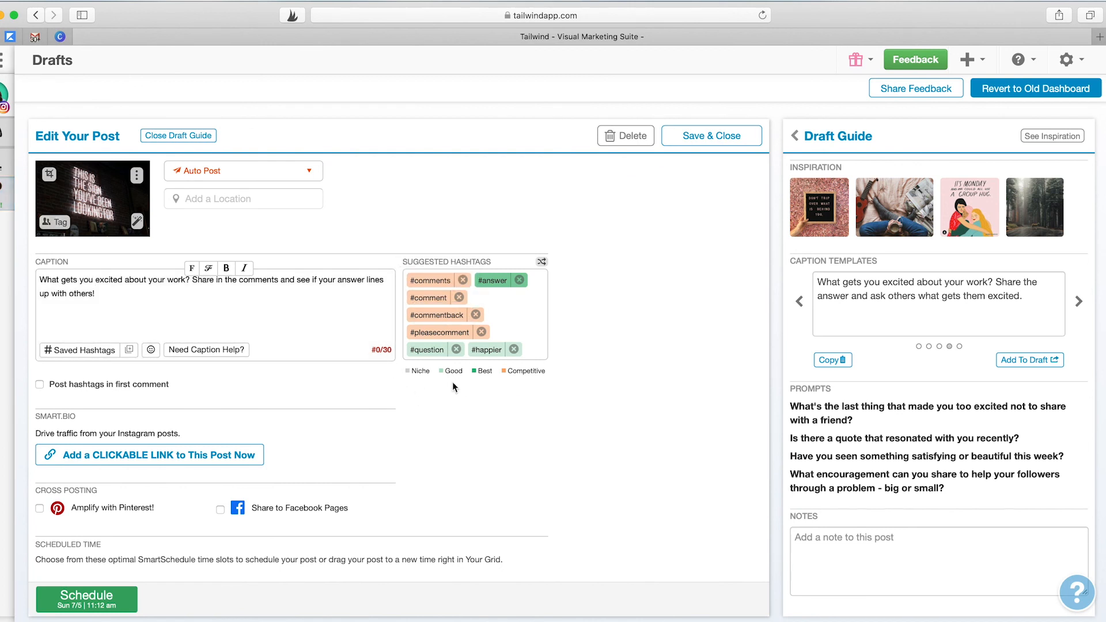
pyautogui.click(424, 298)
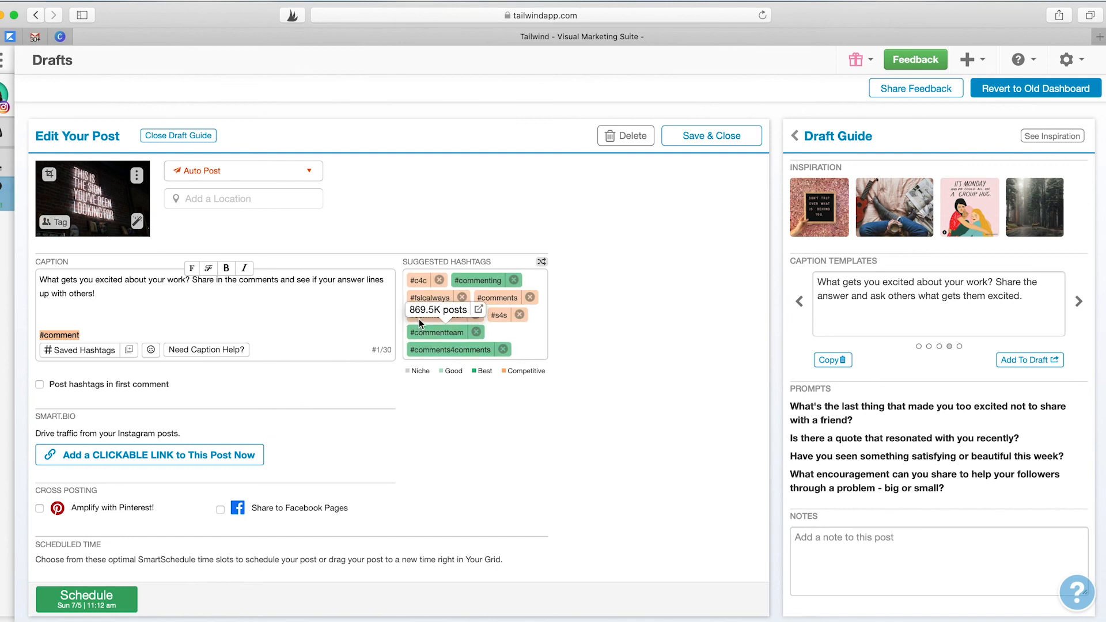
pyautogui.click(424, 320)
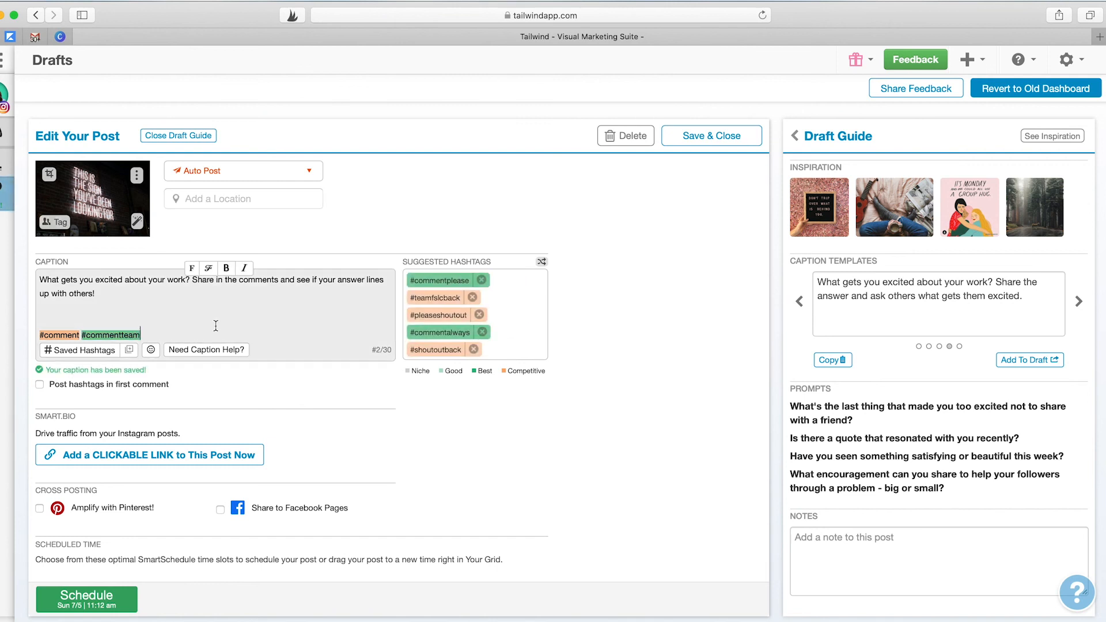
# - Delete the neon sign draft and confirm the deletion
pyautogui.click(632, 138)
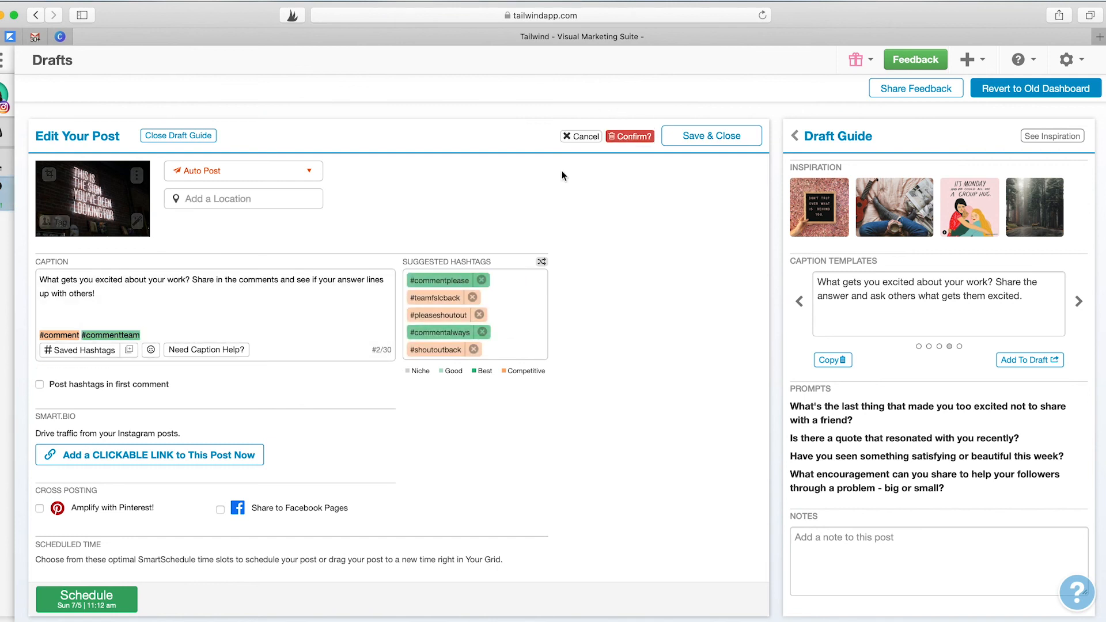
pyautogui.click(632, 137)
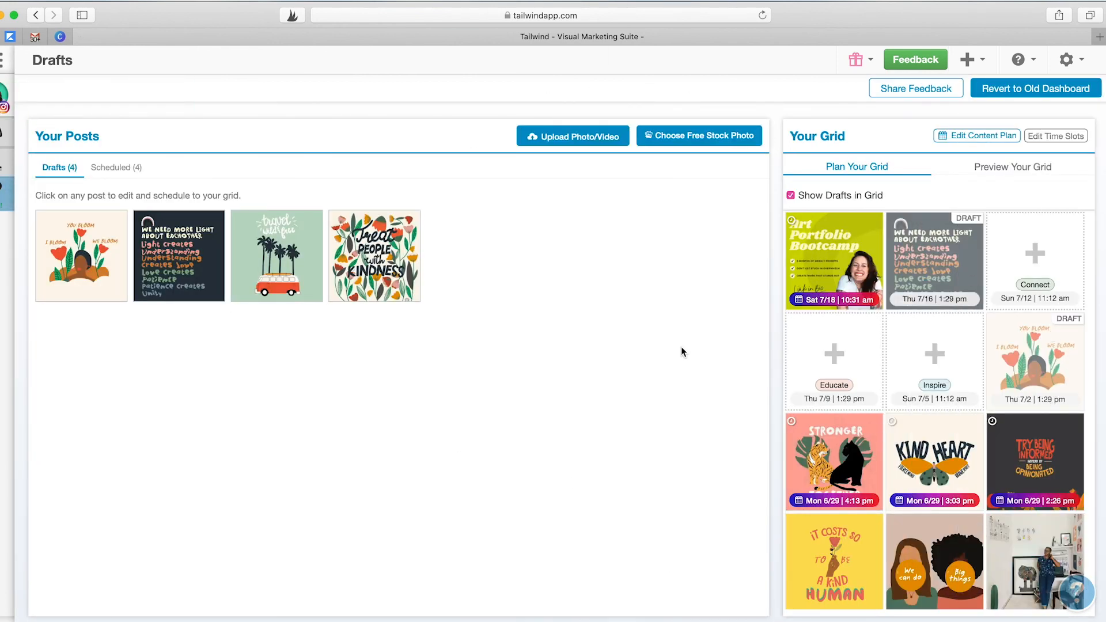
# - Expand the Publisher and Insights sections of the site navigation to show their pages
pyautogui.moveTo(5, 236)
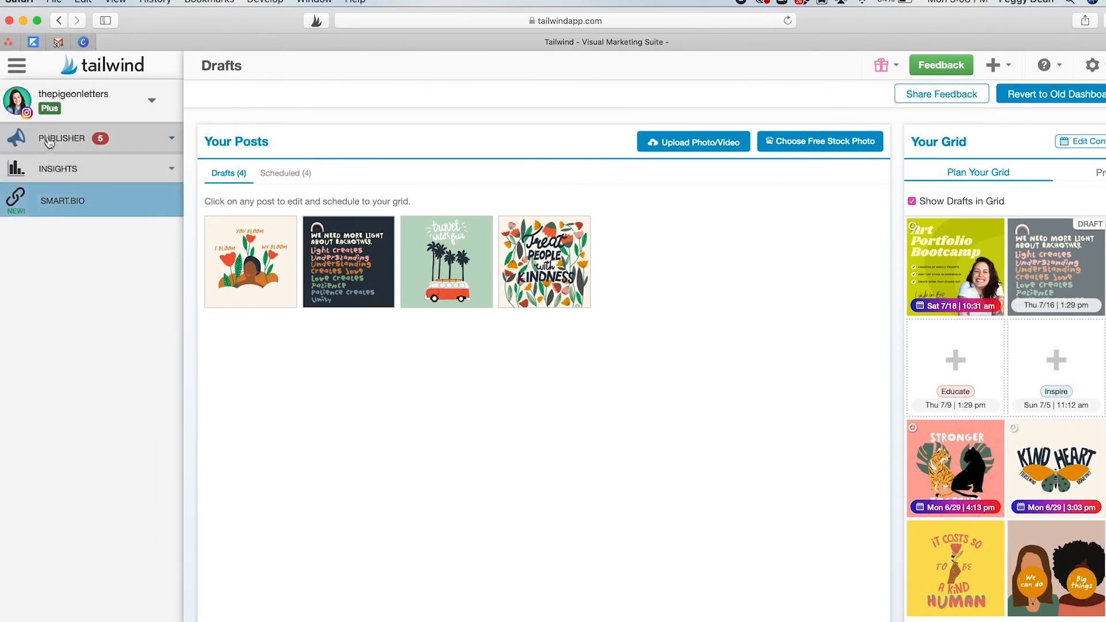
pyautogui.click(49, 141)
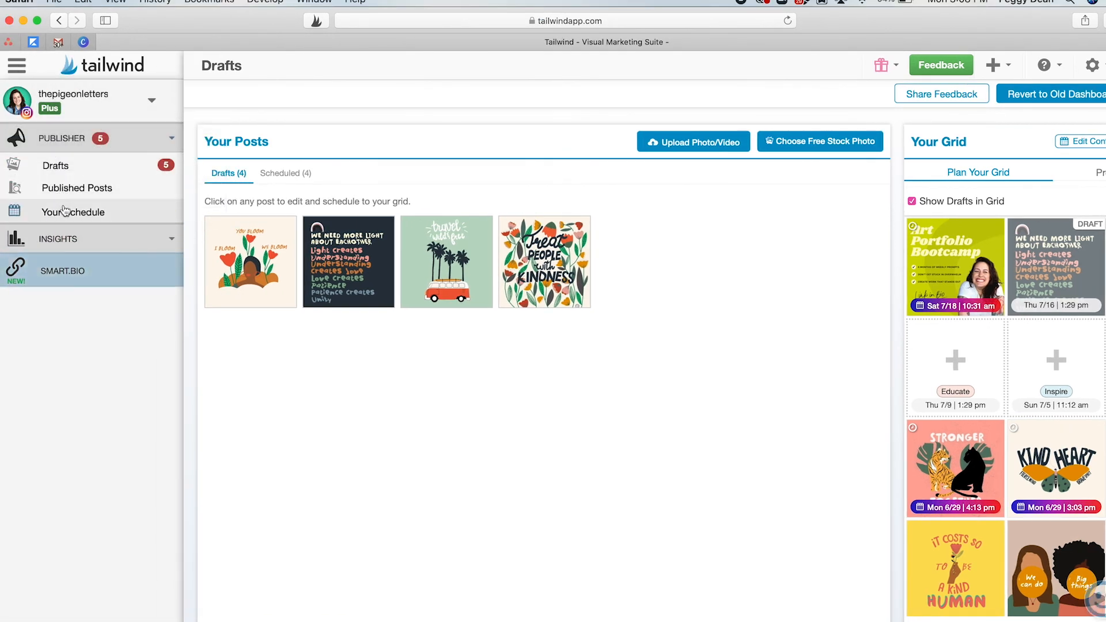
pyautogui.click(65, 241)
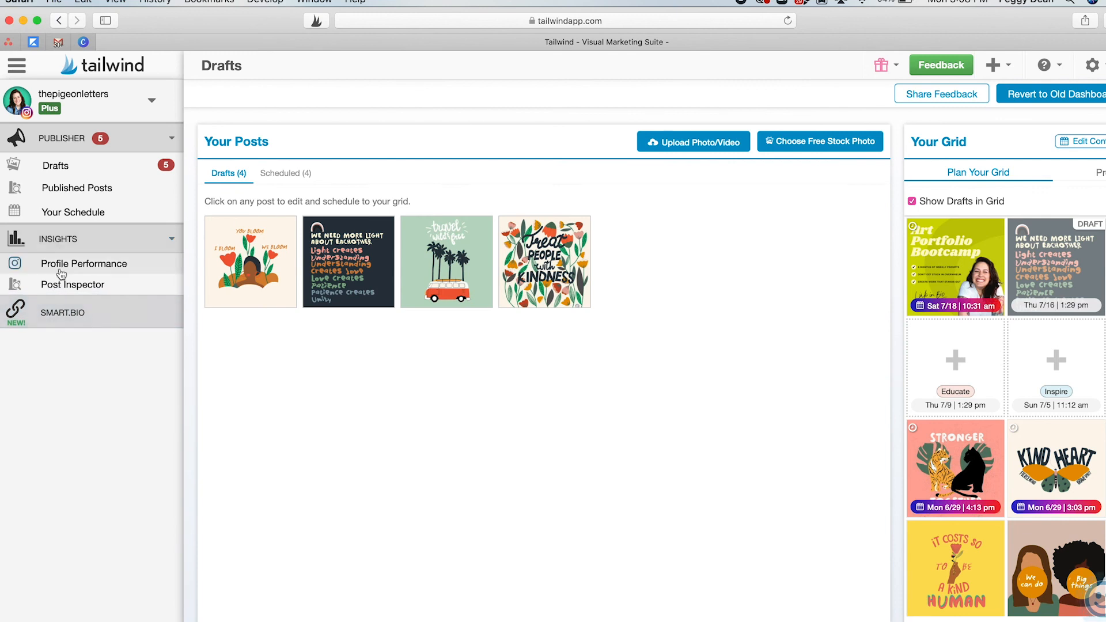